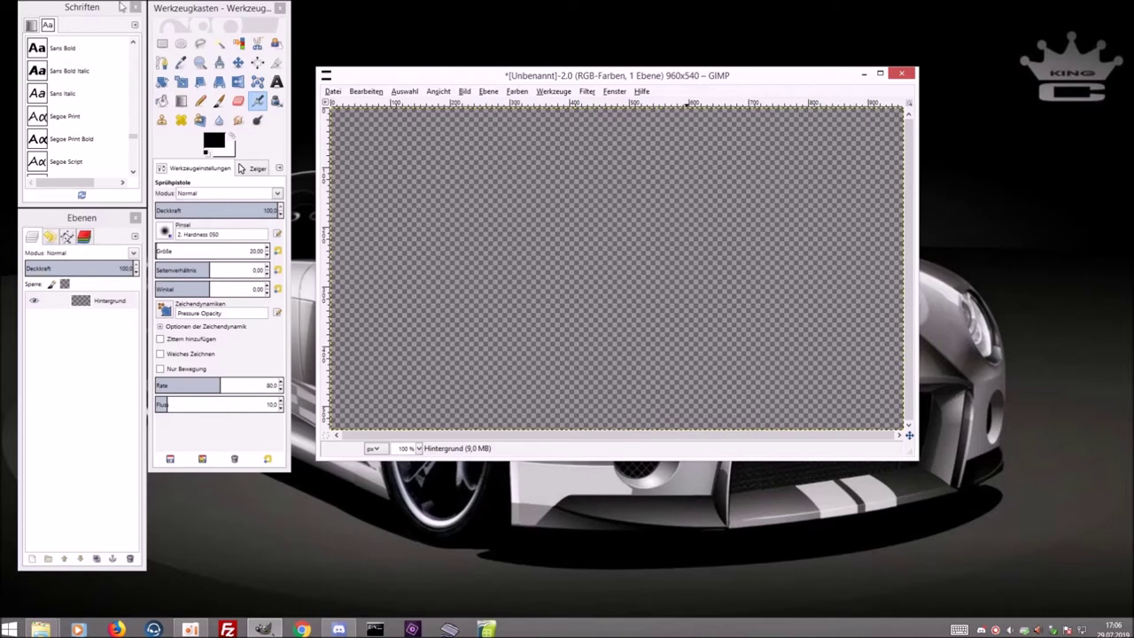
Reposition the Layers, Fonts and toolbox docks and the 960x540 image window, then bring File Explorer forward
drag(88, 224, 88, 246)
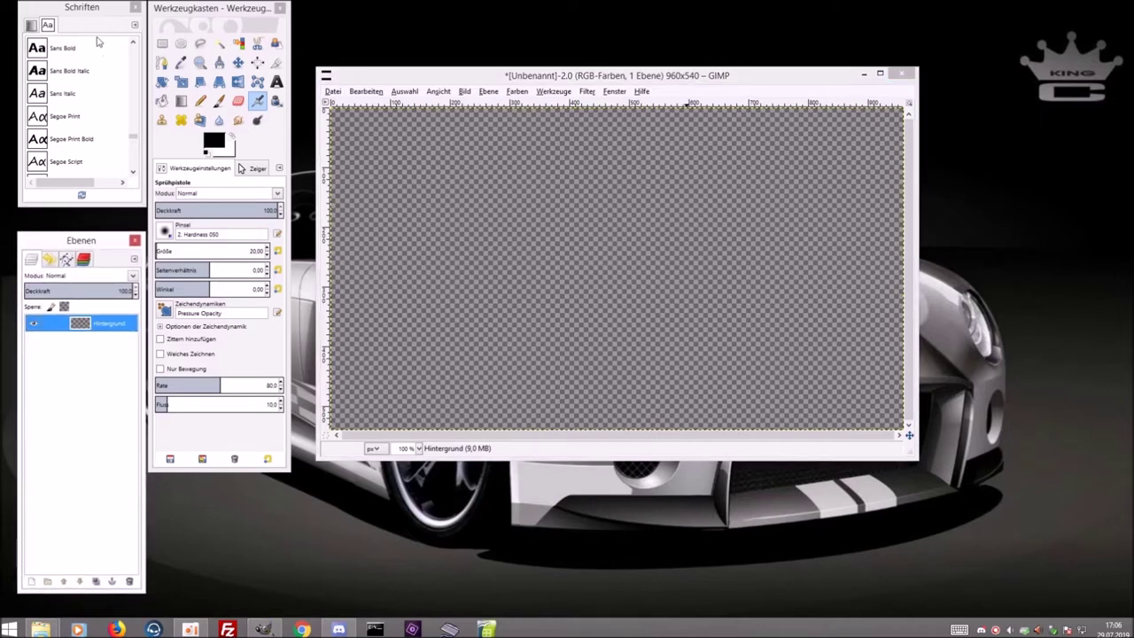
drag(100, 18, 101, 39)
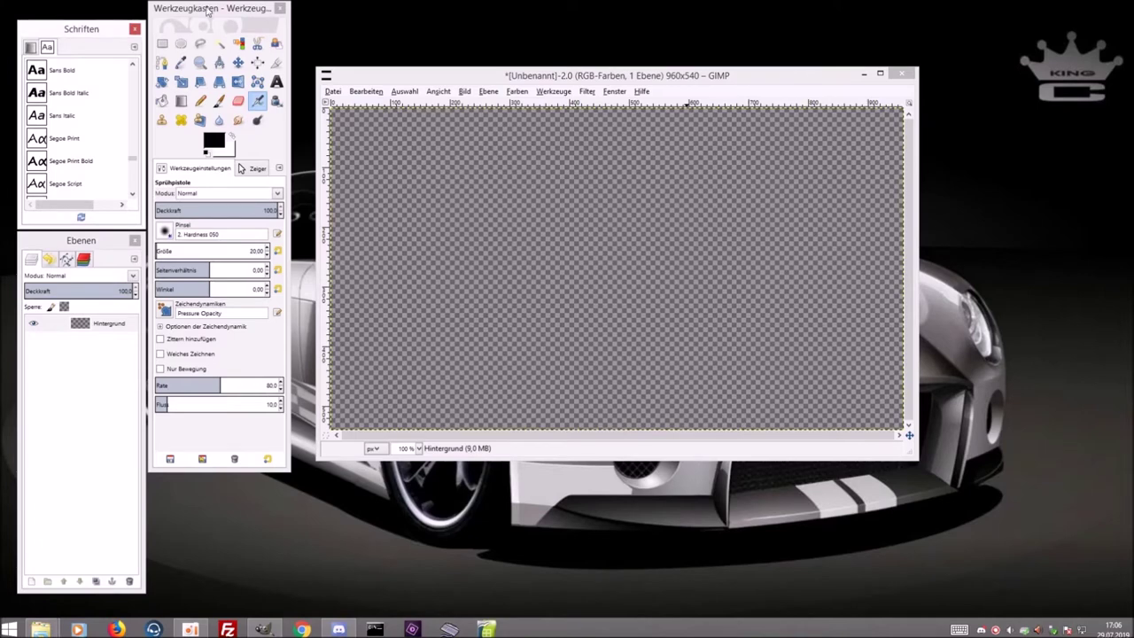
drag(206, 9, 207, 30)
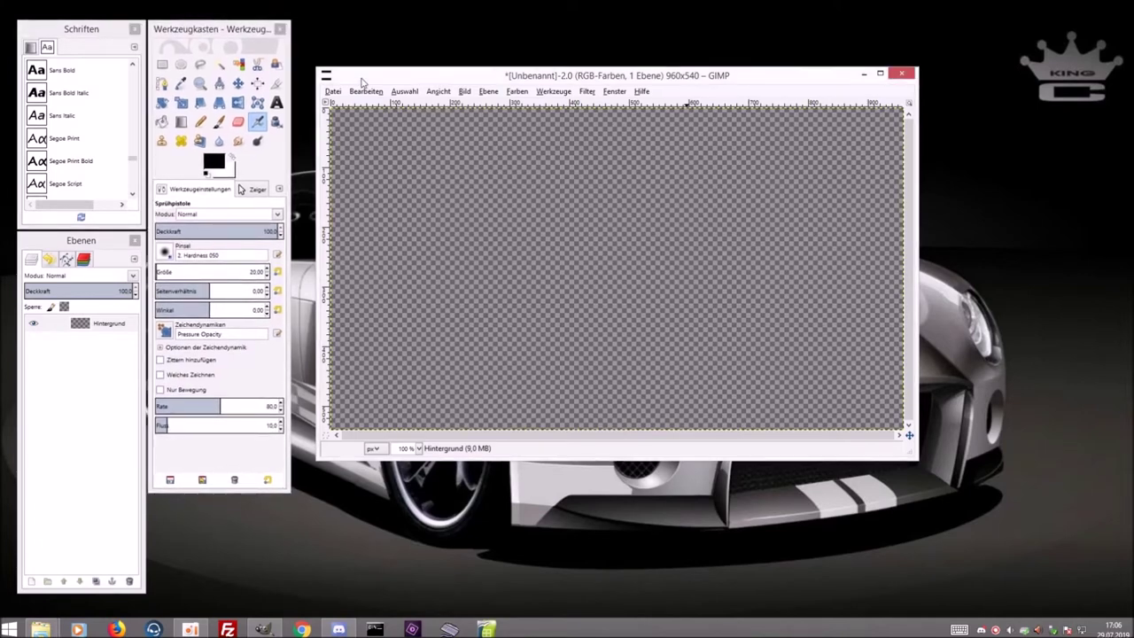
drag(362, 83, 338, 116)
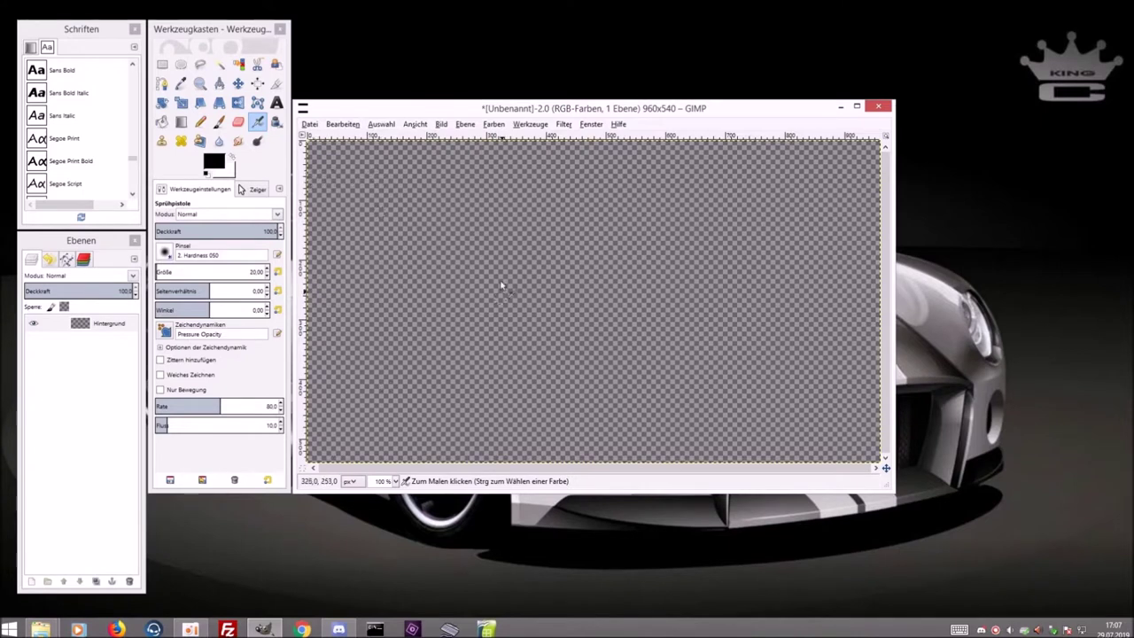
click(42, 628)
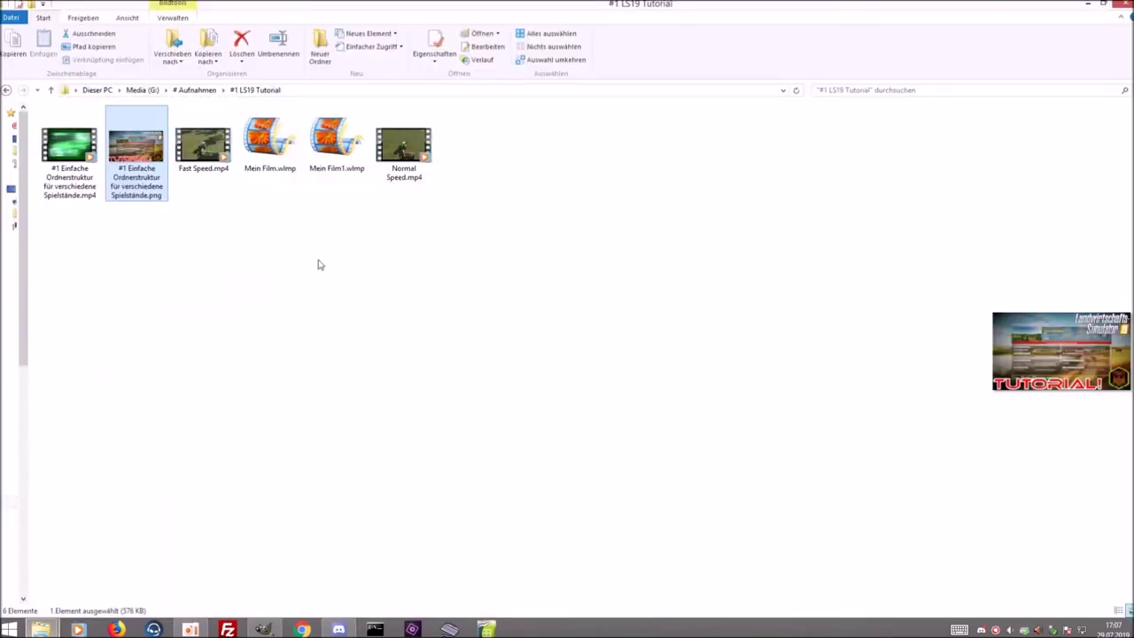
Open the # Logos folder and drag VarunaLP3.png onto the GIMP canvas
click(5, 90)
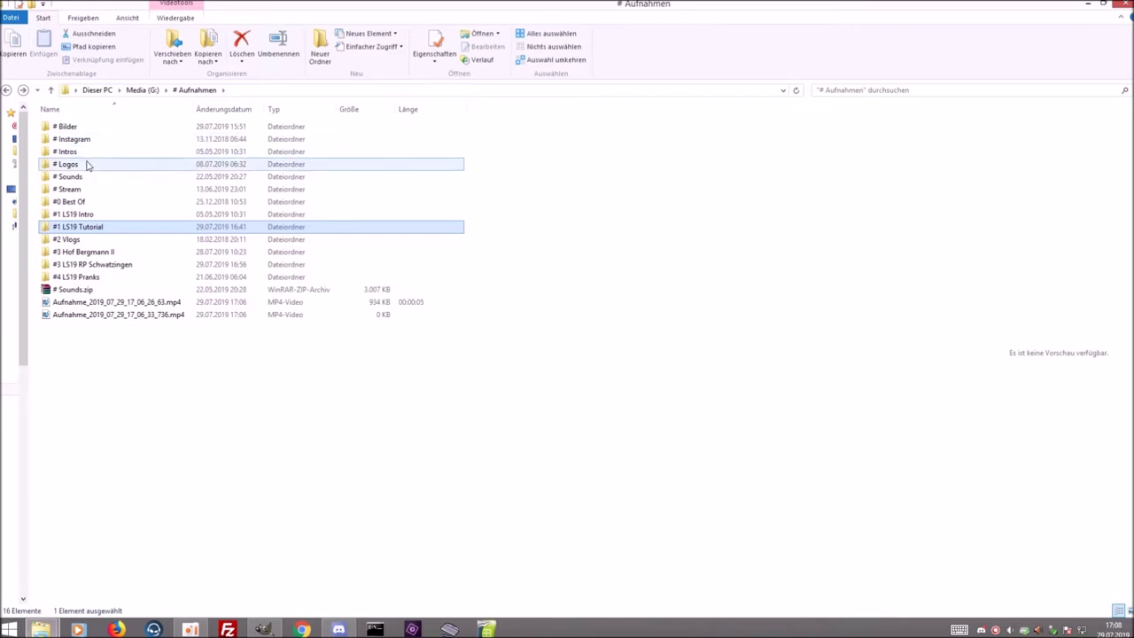
double_click(87, 165)
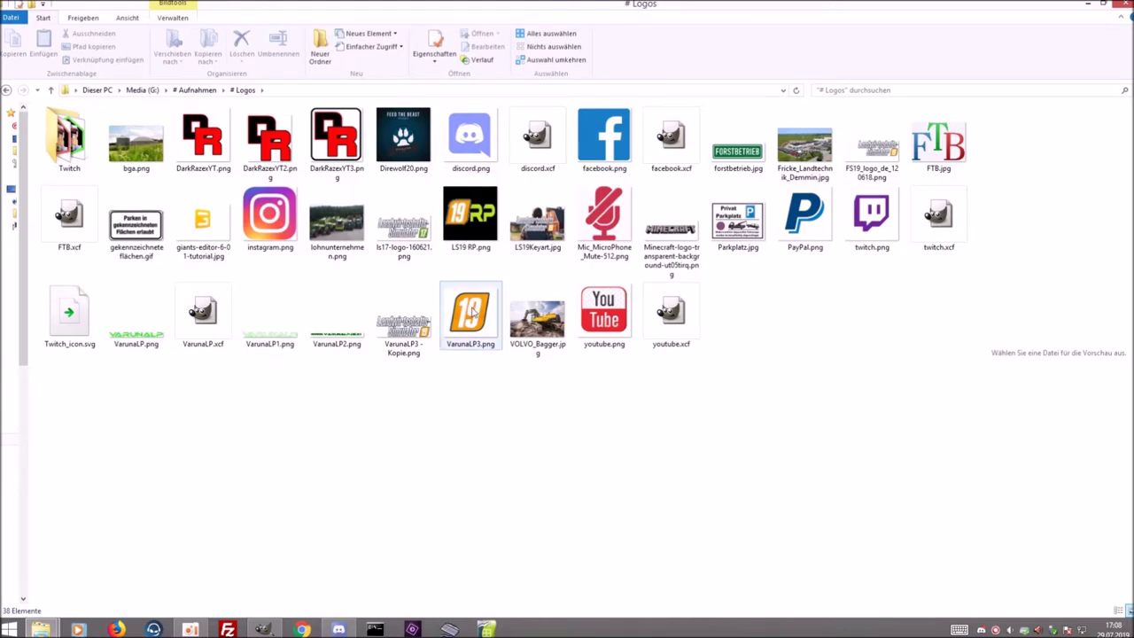
mouse_move(471, 311)
mouse_down()
mouse_move(461, 423)
mouse_move(276, 632)
mouse_move(830, 261)
mouse_up()
drag(626, 250, 625, 252)
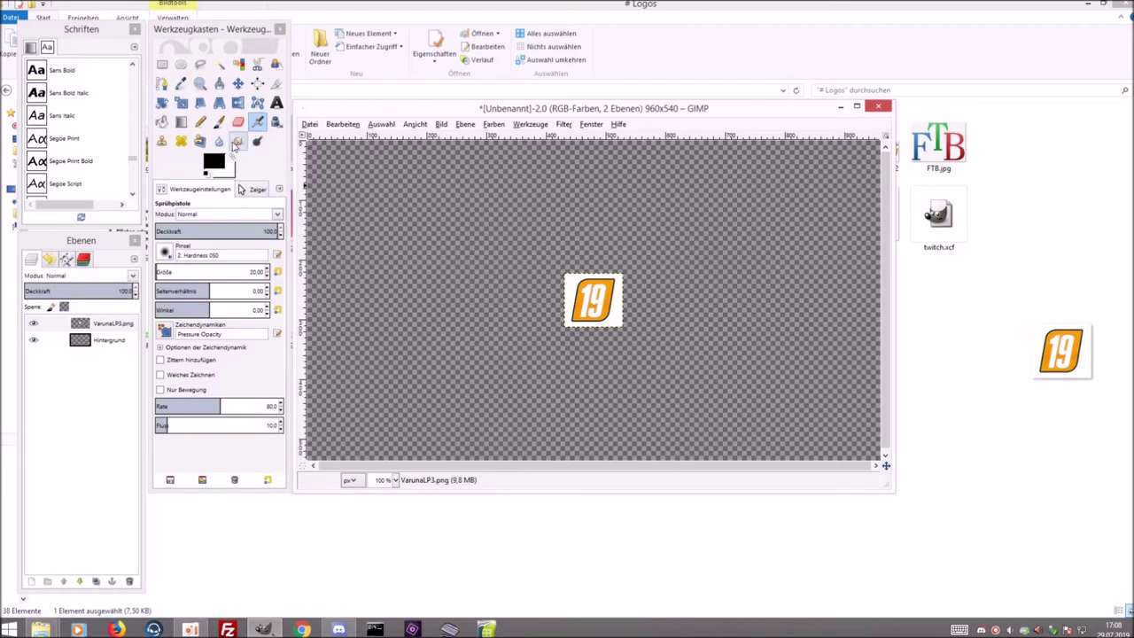
Select the VarunaLP3.png logo from its alpha channel and apply Color to Transparency
click(113, 324)
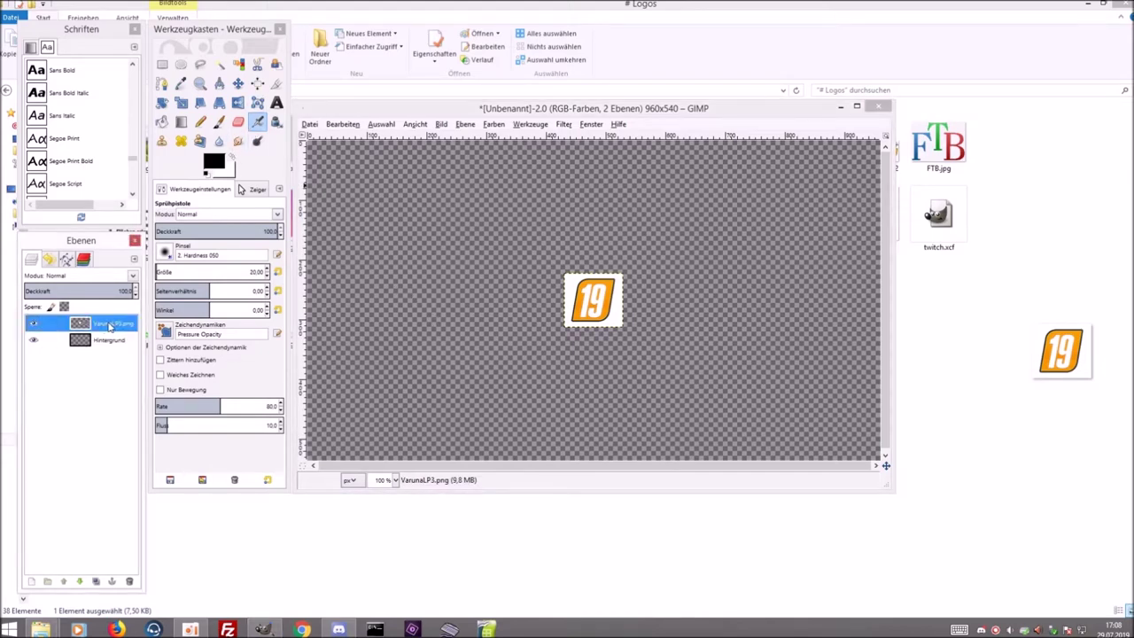
right_click(109, 326)
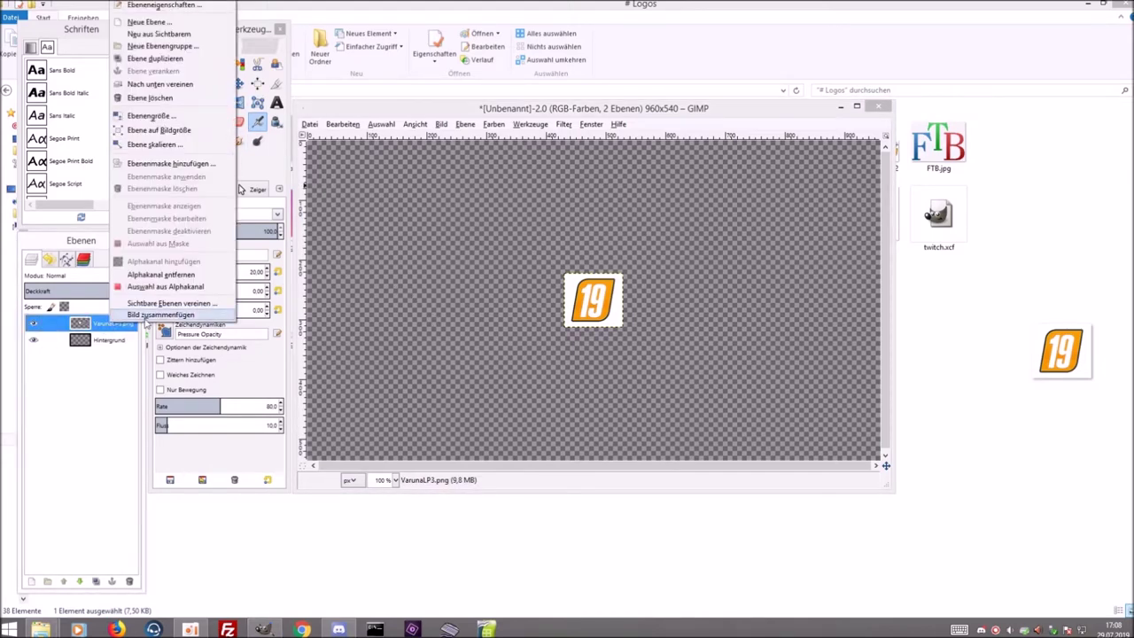
click(175, 288)
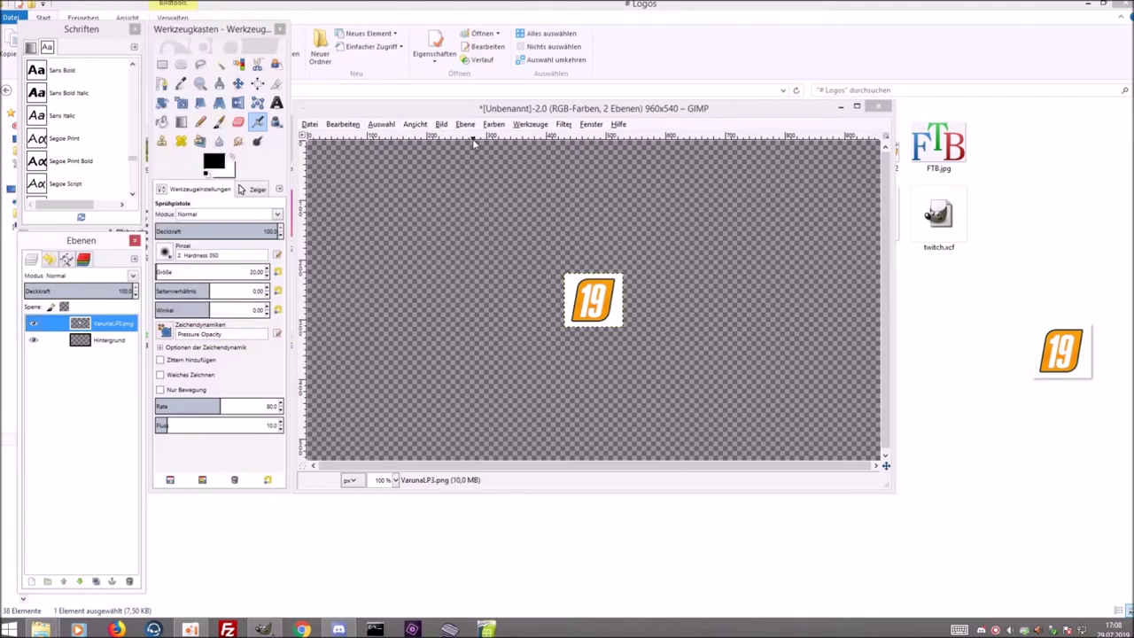
right_click(586, 289)
mouse_move(617, 361)
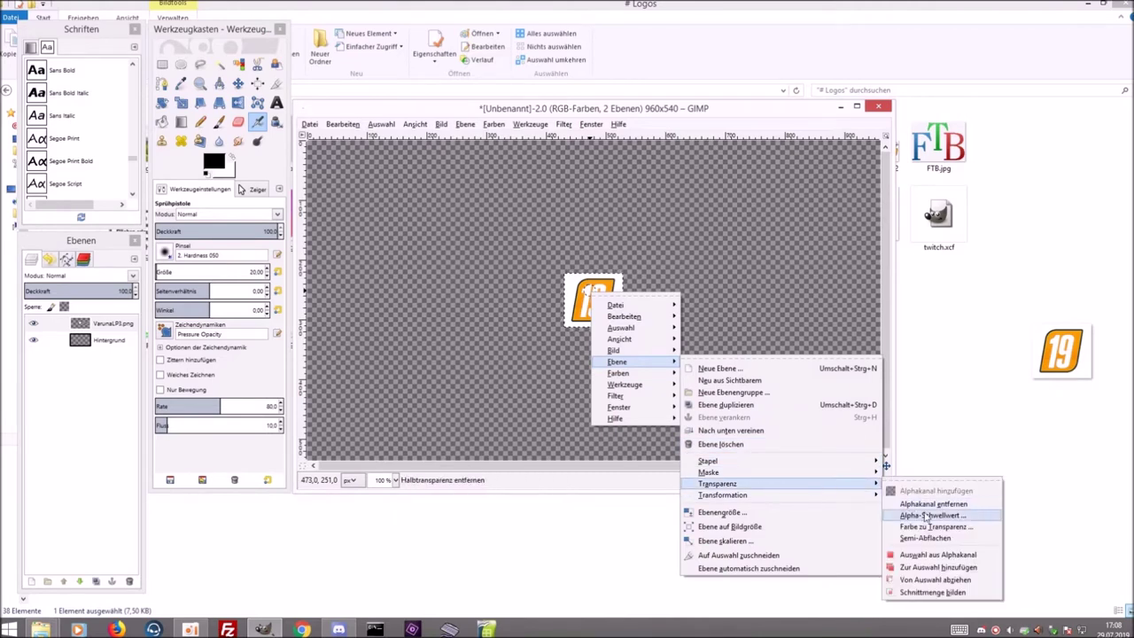
mouse_move(718, 484)
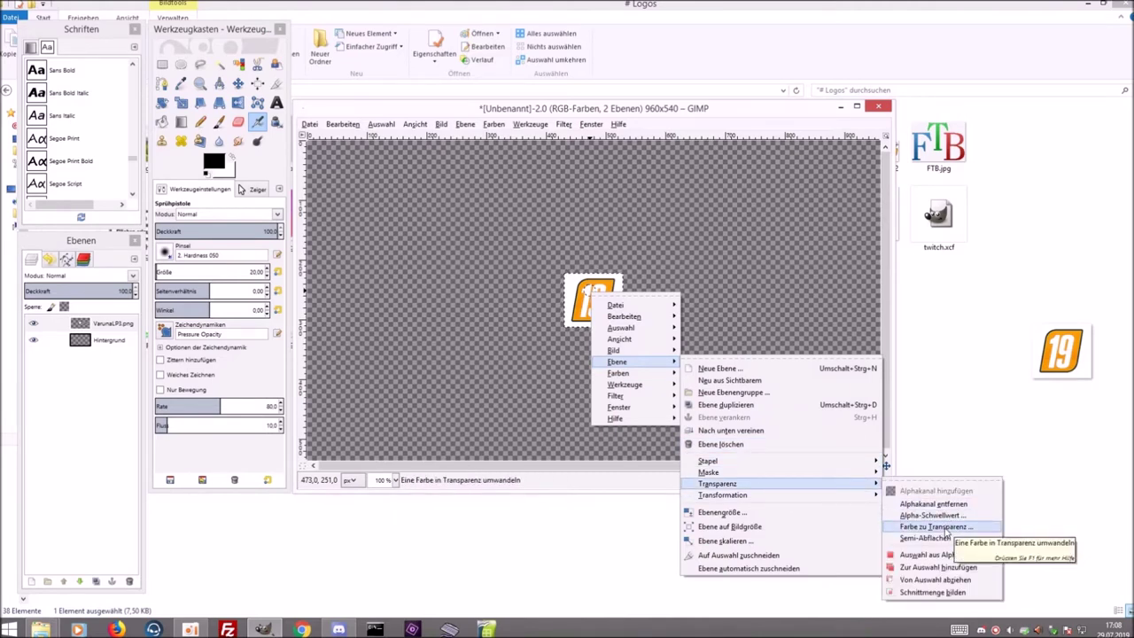
click(945, 527)
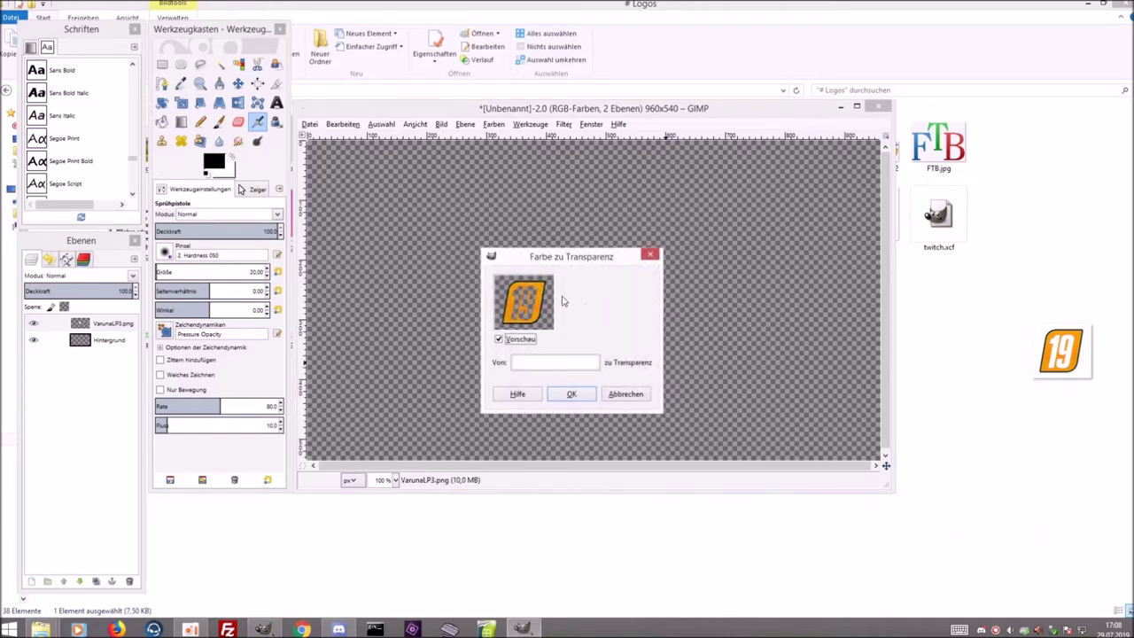
drag(571, 260, 445, 196)
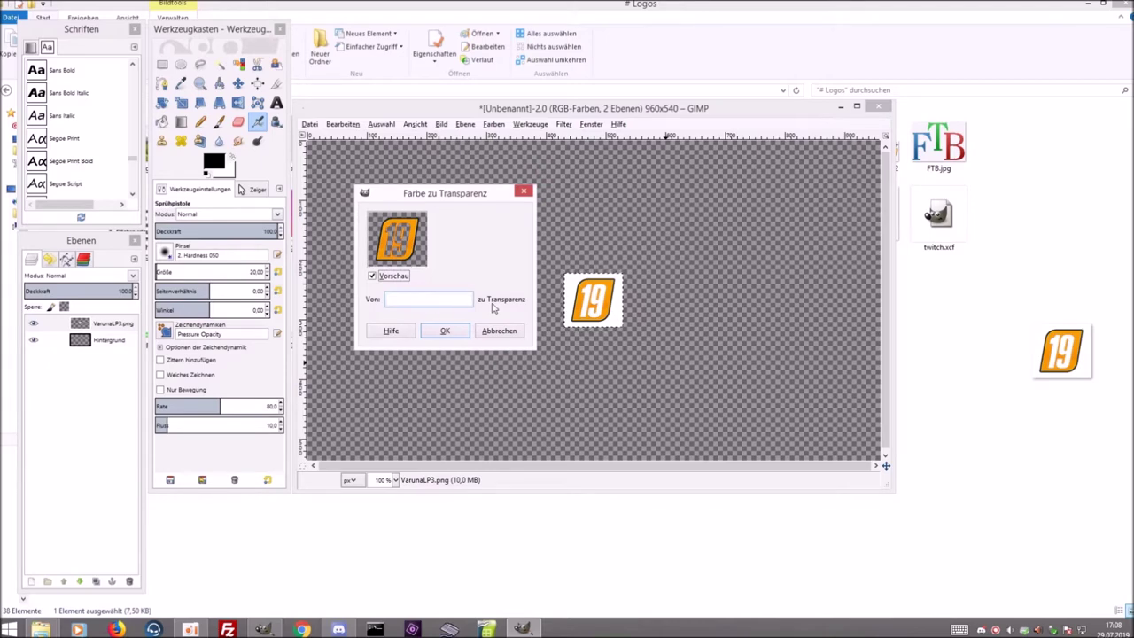
click(444, 332)
Move the 19 logo into the top-right corner of the canvas
key(m)
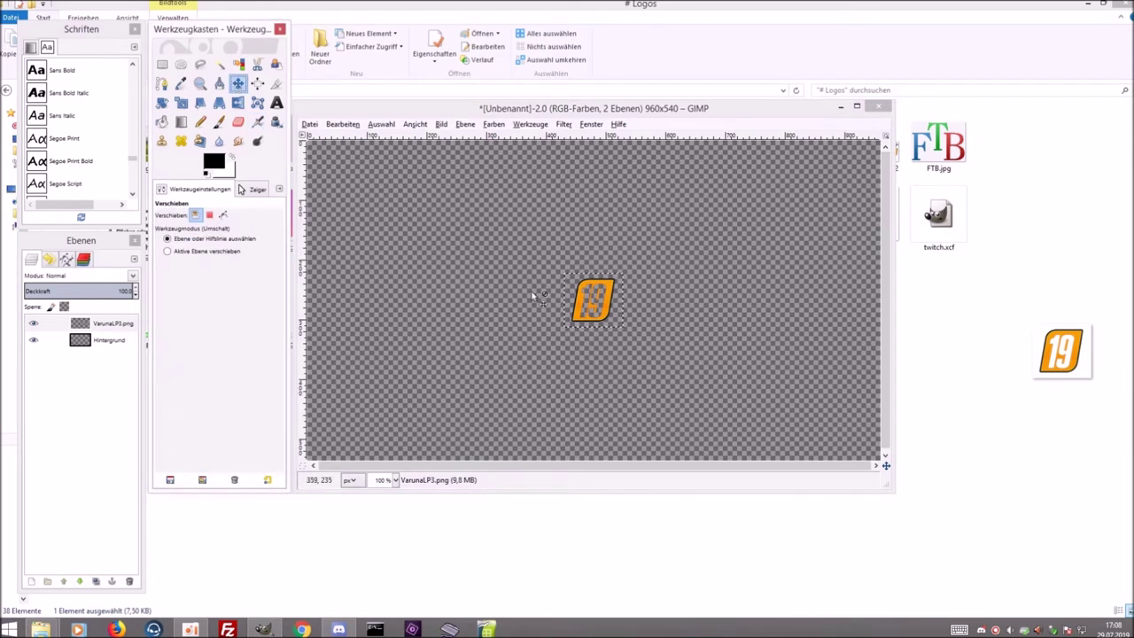
drag(613, 319, 741, 241)
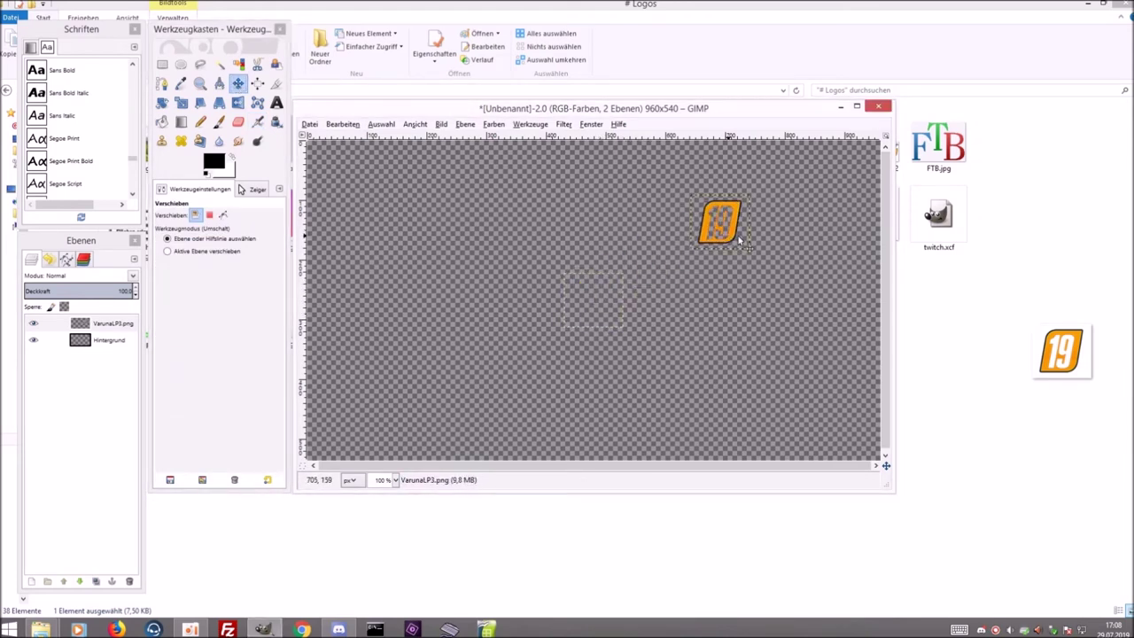
drag(741, 240, 860, 186)
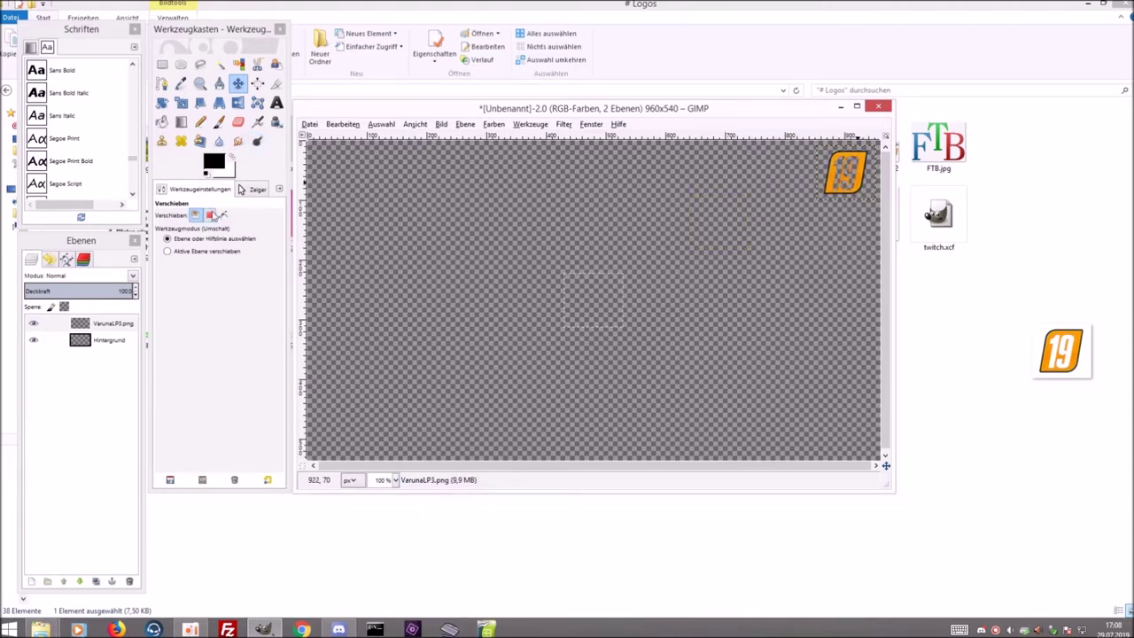
Expand the logo layer to image size and select its shape from the alpha channel
right_click(106, 324)
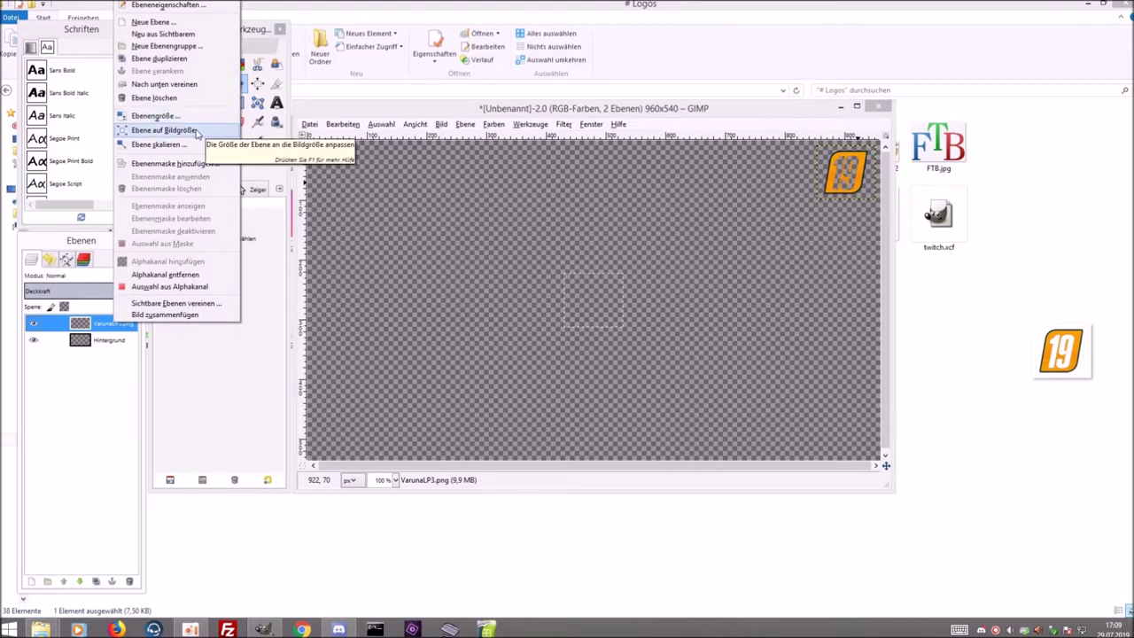
click(197, 132)
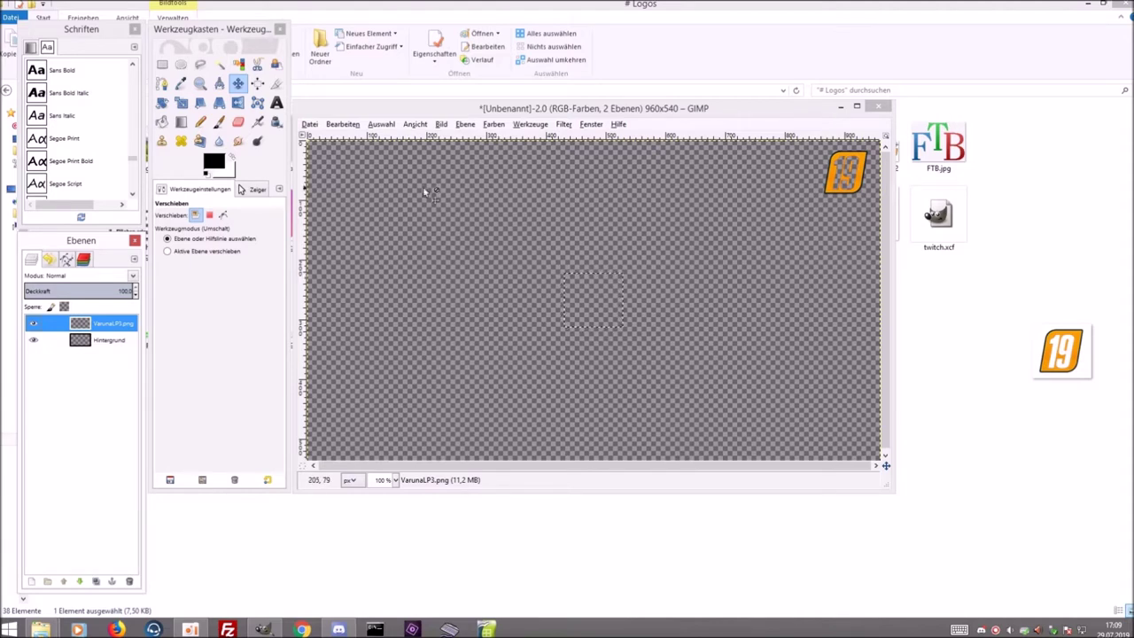
right_click(112, 323)
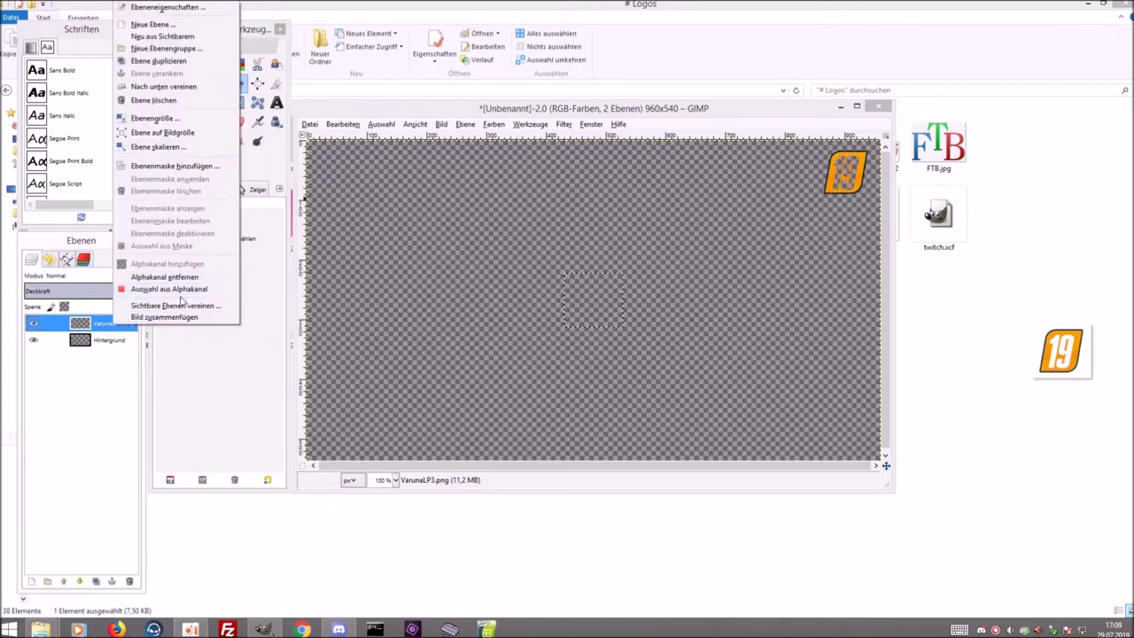
click(183, 290)
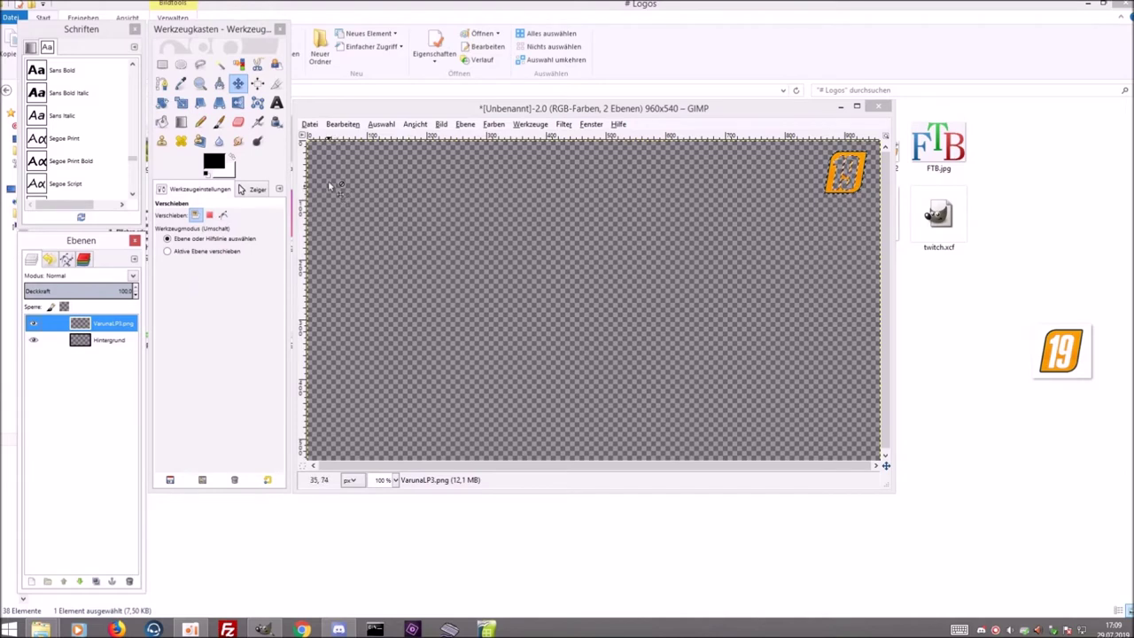
click(181, 102)
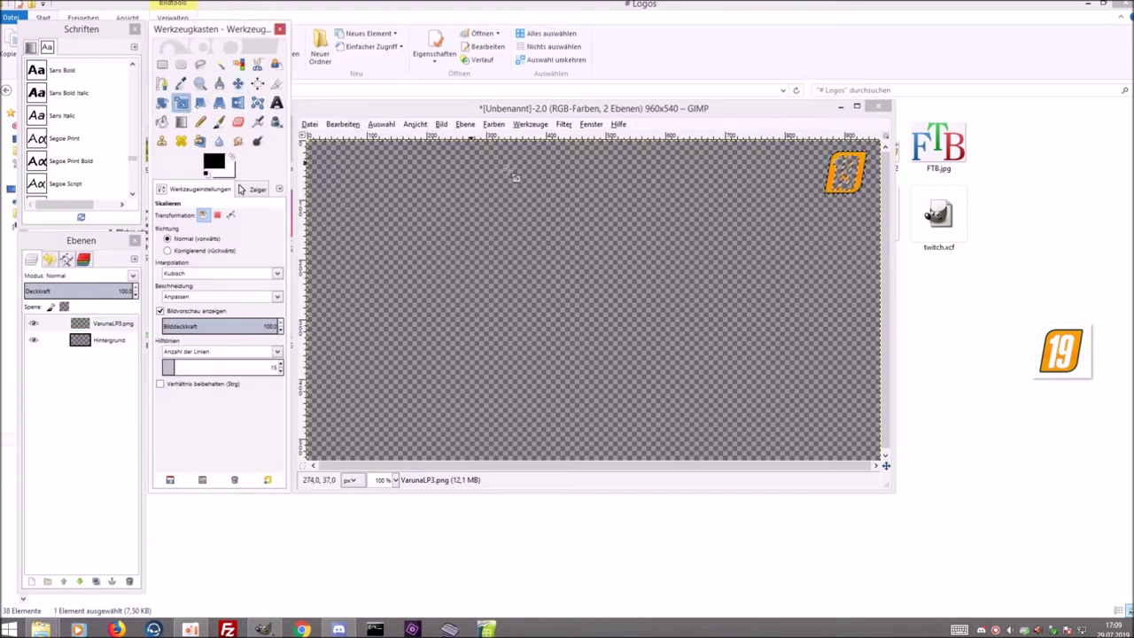
Rescale the 19 logo with locked proportions using the Scale dialog
click(837, 197)
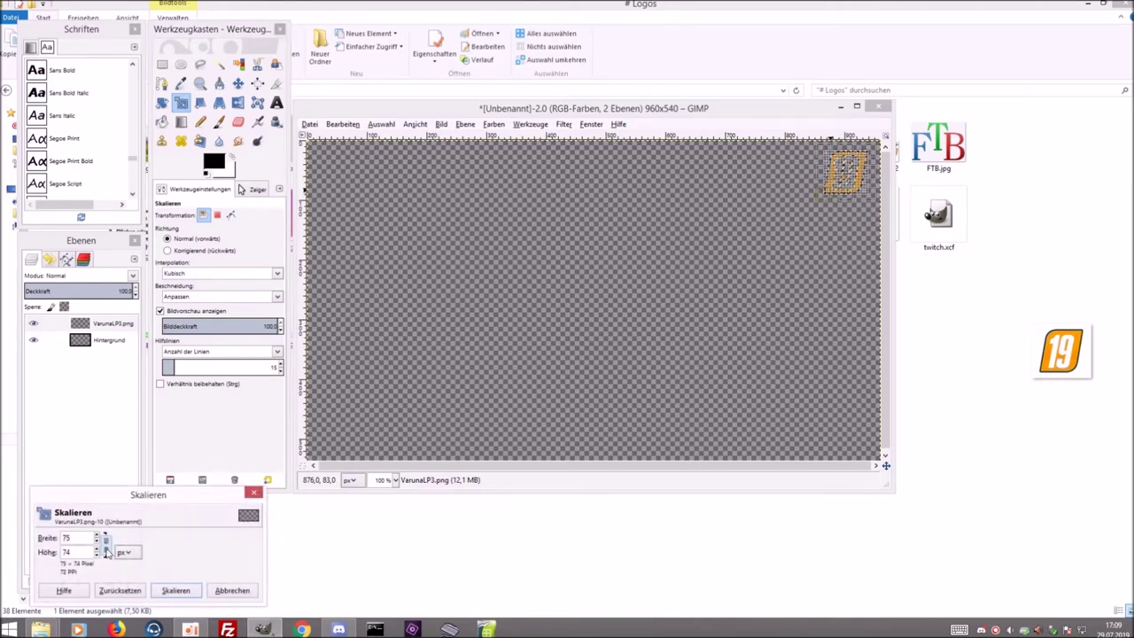
mouse_move(151, 496)
mouse_down()
mouse_move(873, 339)
mouse_move(636, 496)
mouse_up()
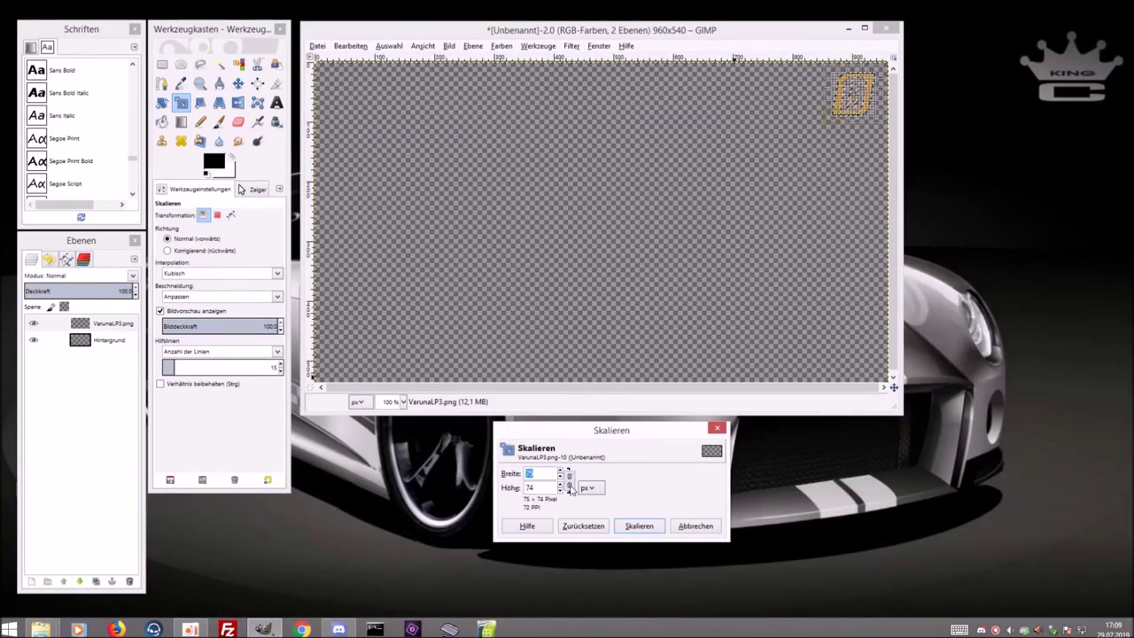
click(570, 486)
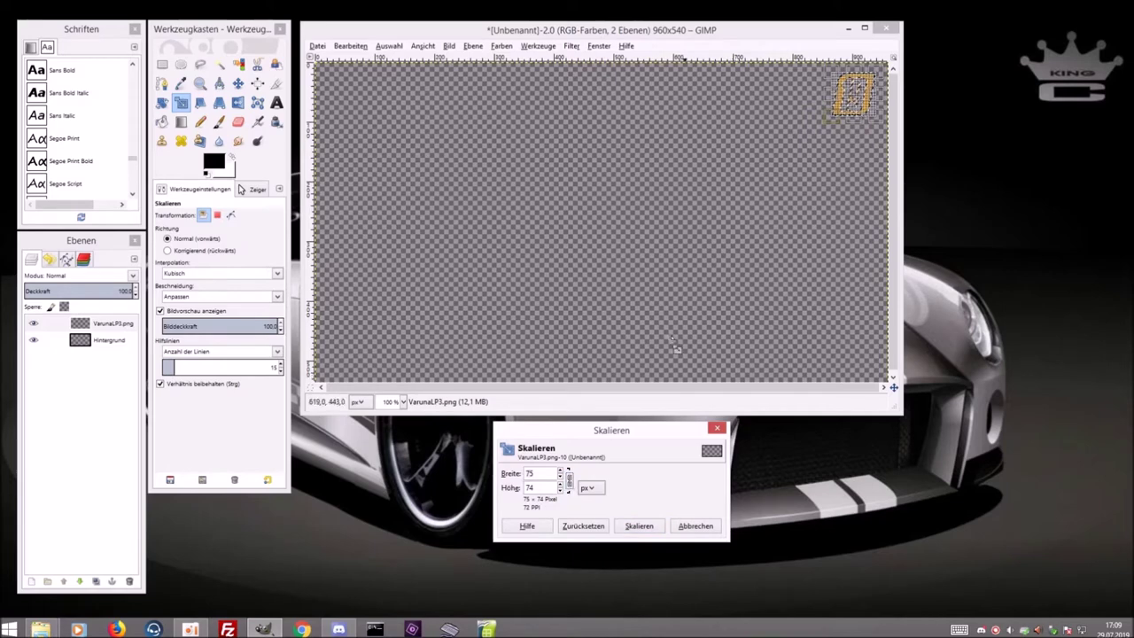
drag(836, 128, 807, 155)
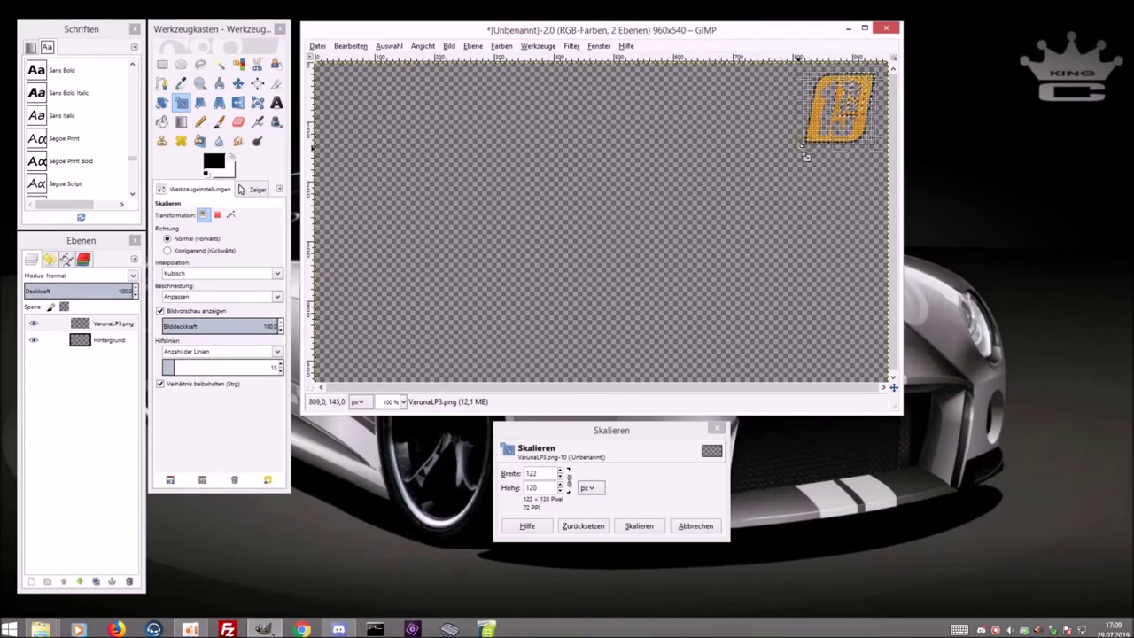
click(639, 526)
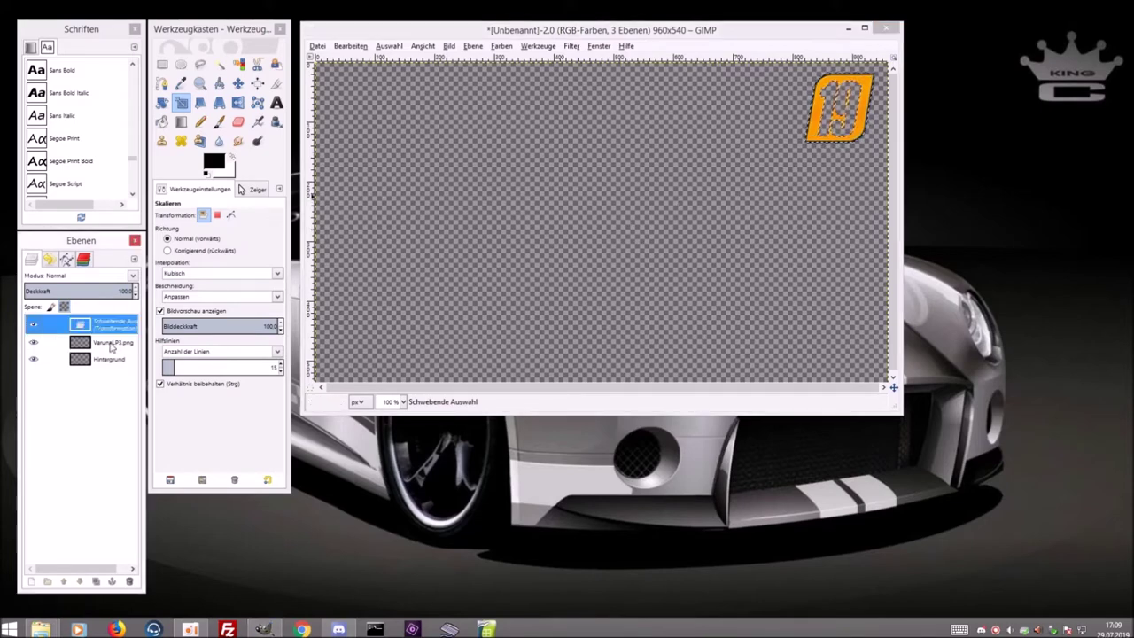
click(497, 295)
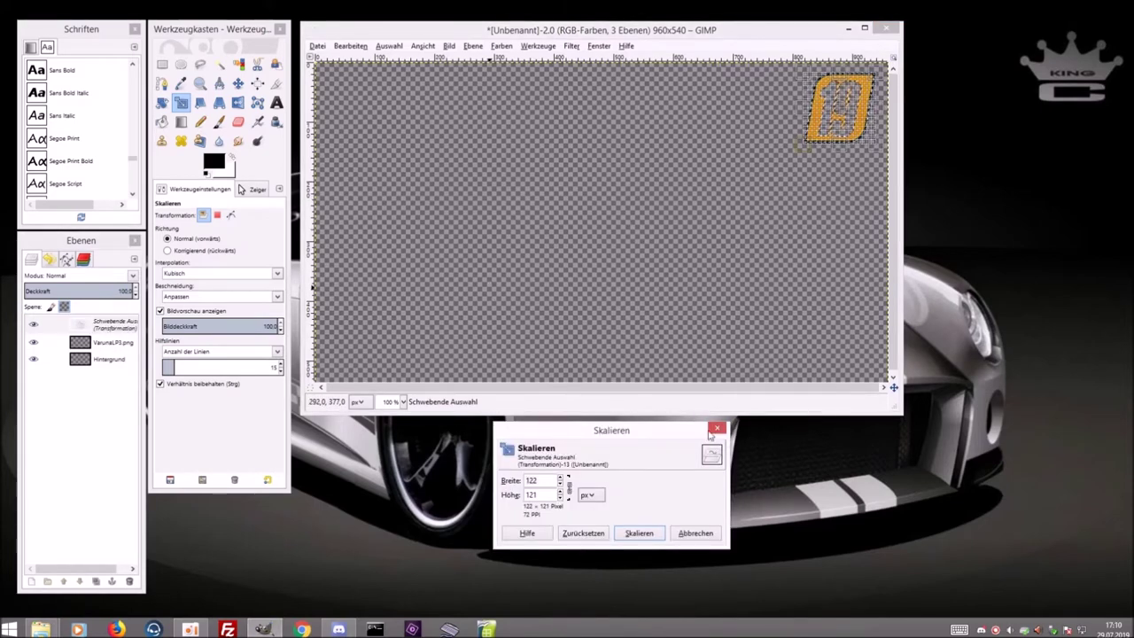
click(692, 530)
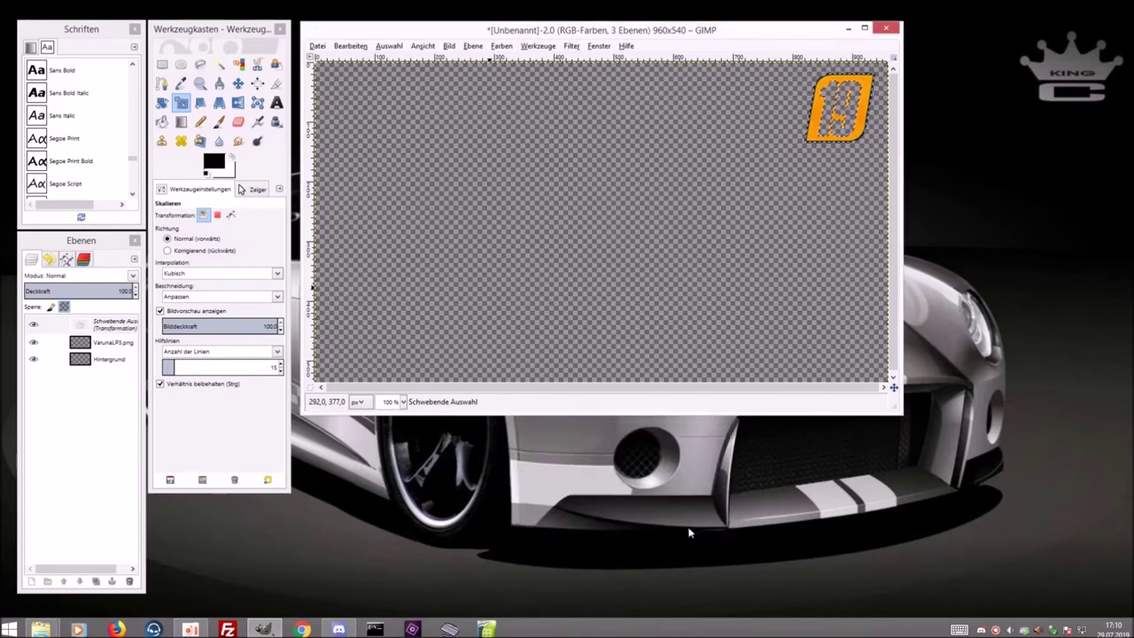
click(515, 227)
key(Return)
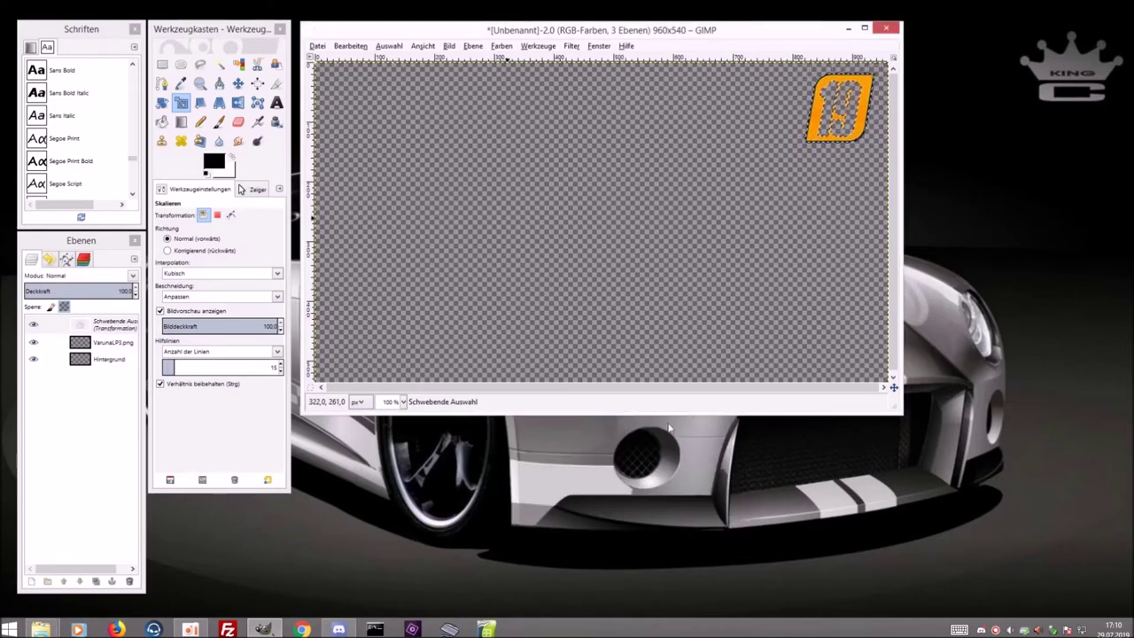
Anchor the floating logo onto the VarunaLP3.png layer
click(277, 103)
click(390, 213)
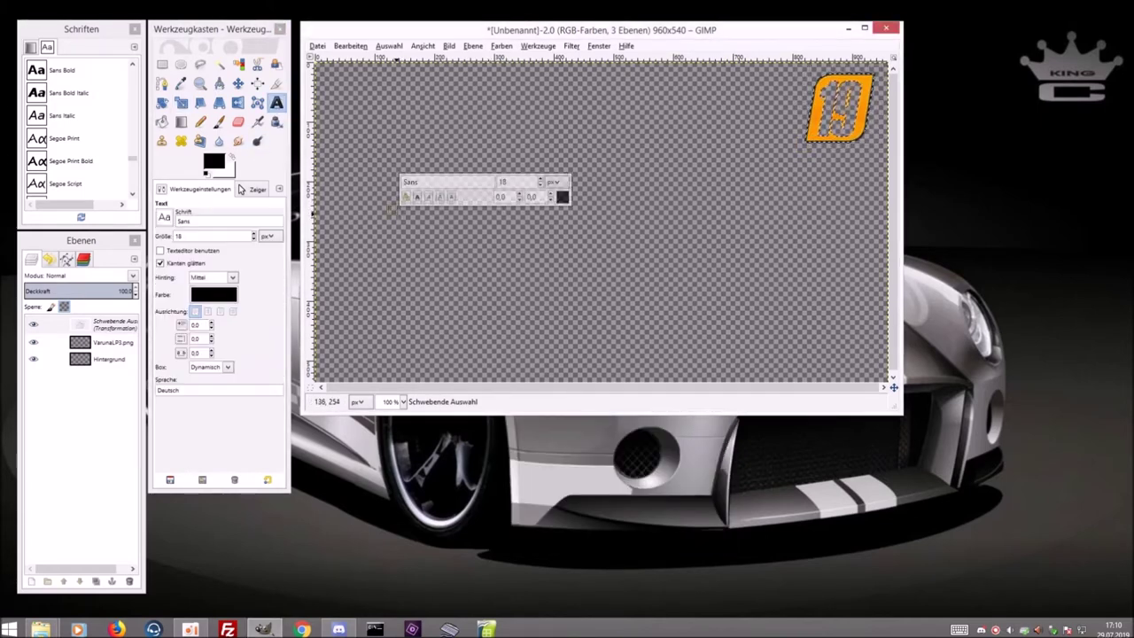
click(108, 349)
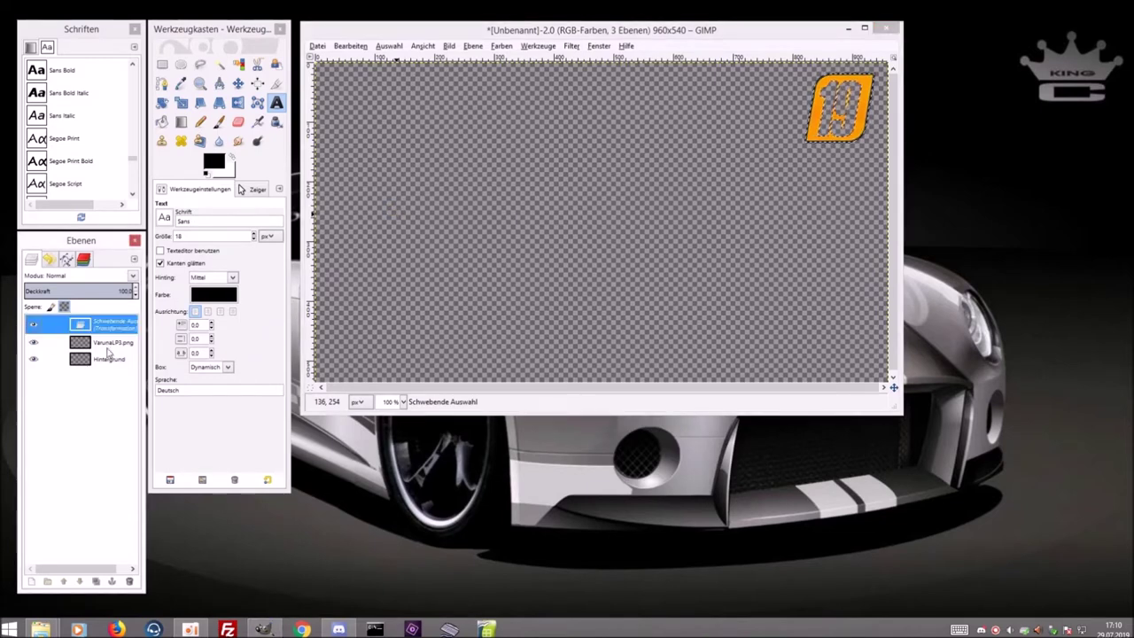
right_click(108, 328)
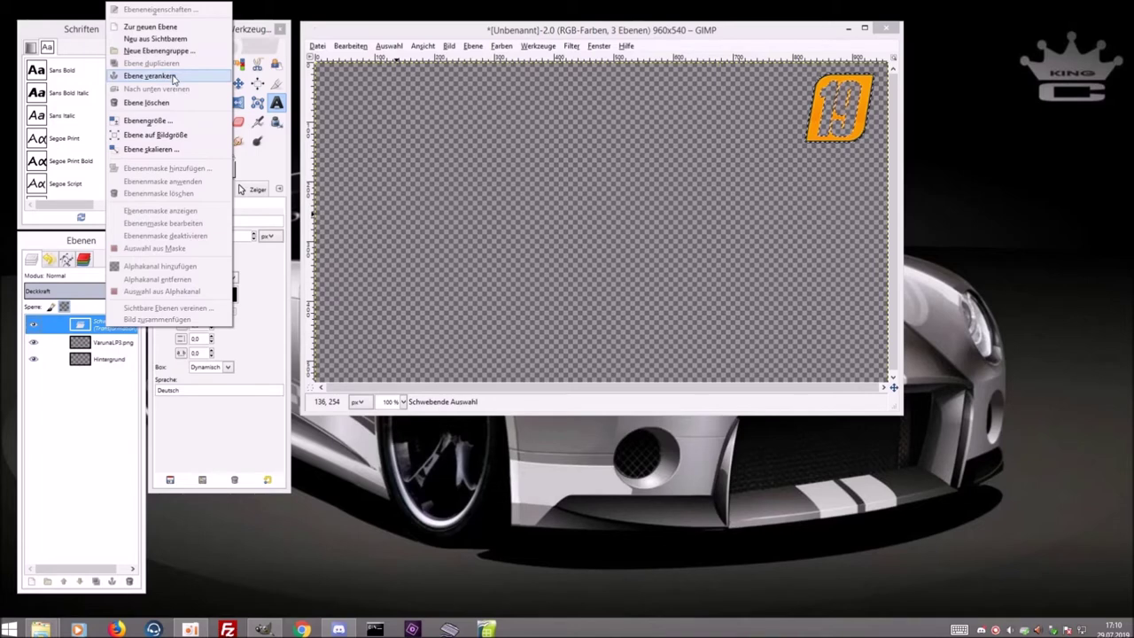
click(175, 75)
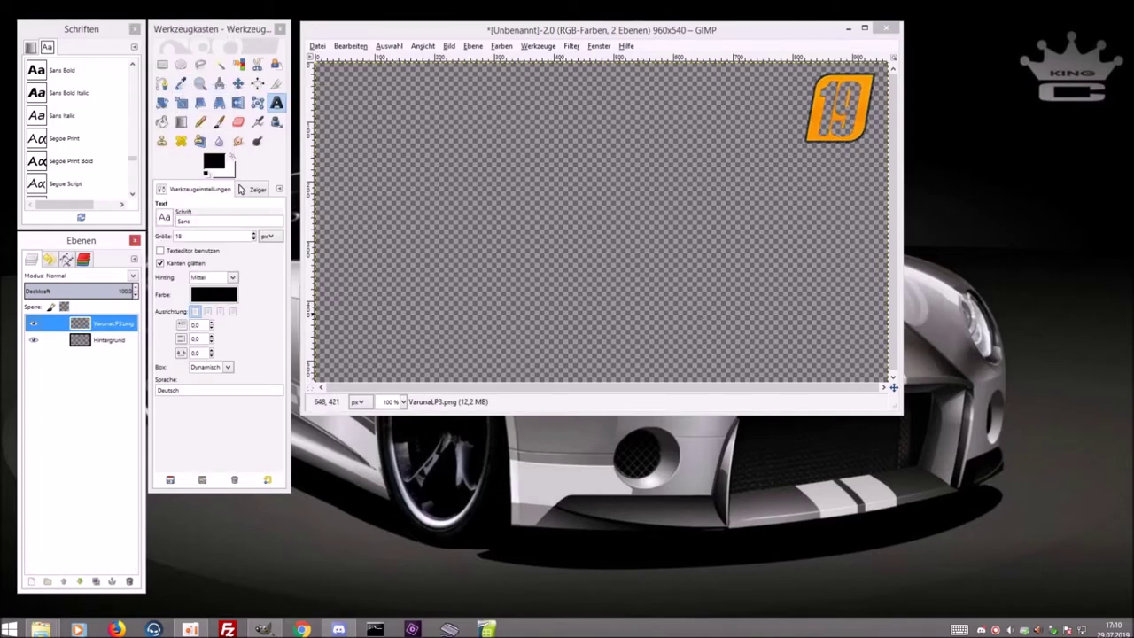
click(40, 629)
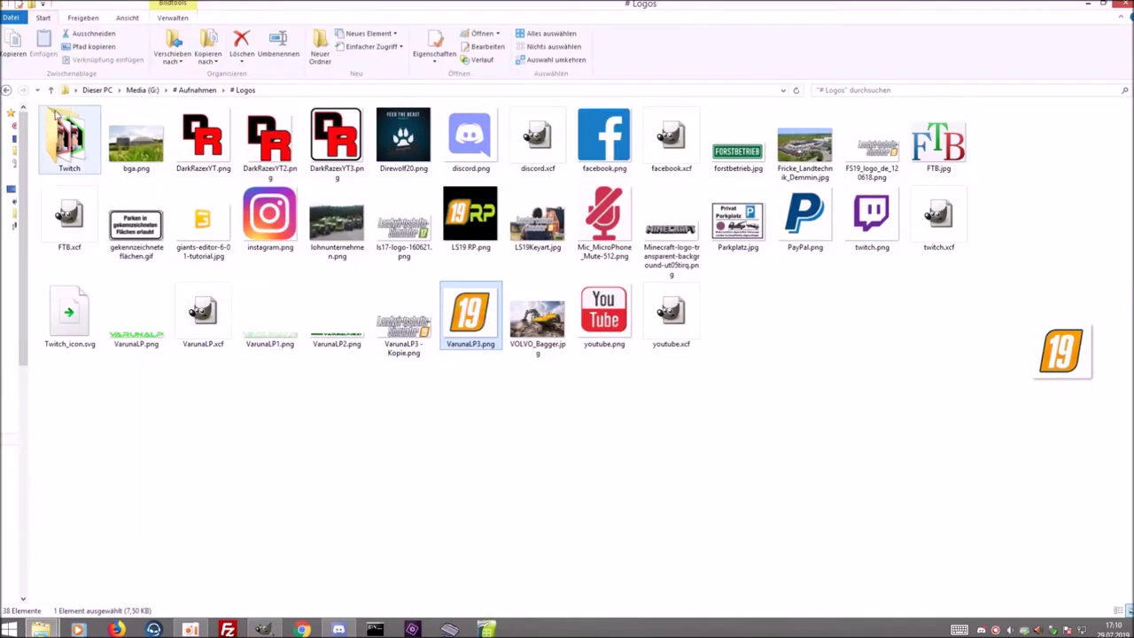
Drag newhead.png from the Bilder folder onto the canvas and place it bottom-right
key(BackSpace)
double_click(66, 127)
click(673, 237)
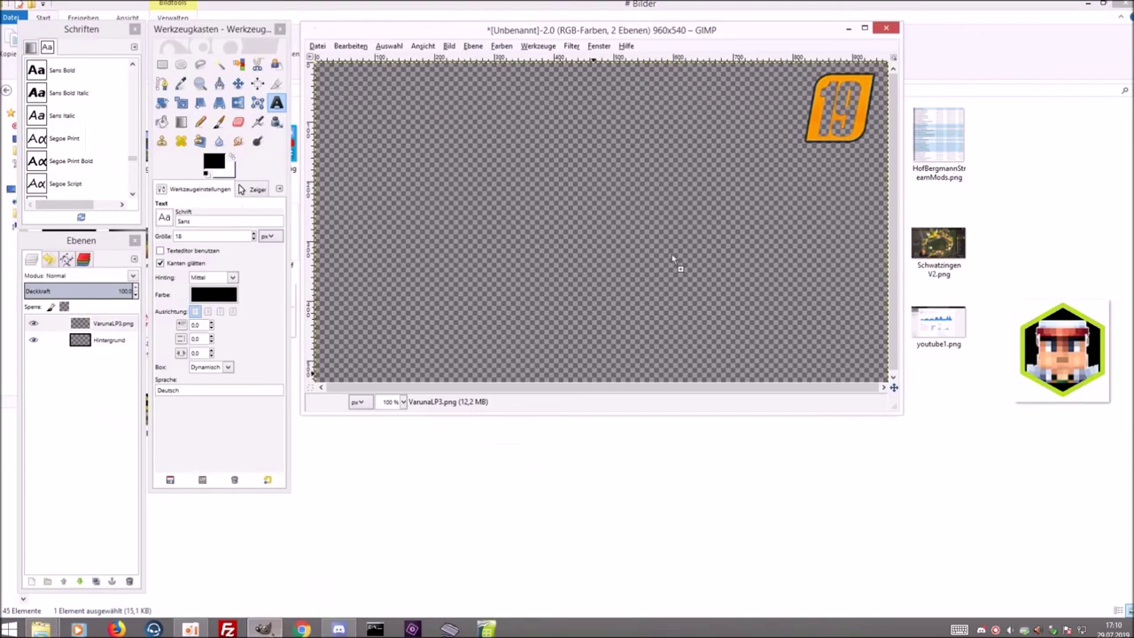
drag(673, 250, 865, 367)
click(237, 83)
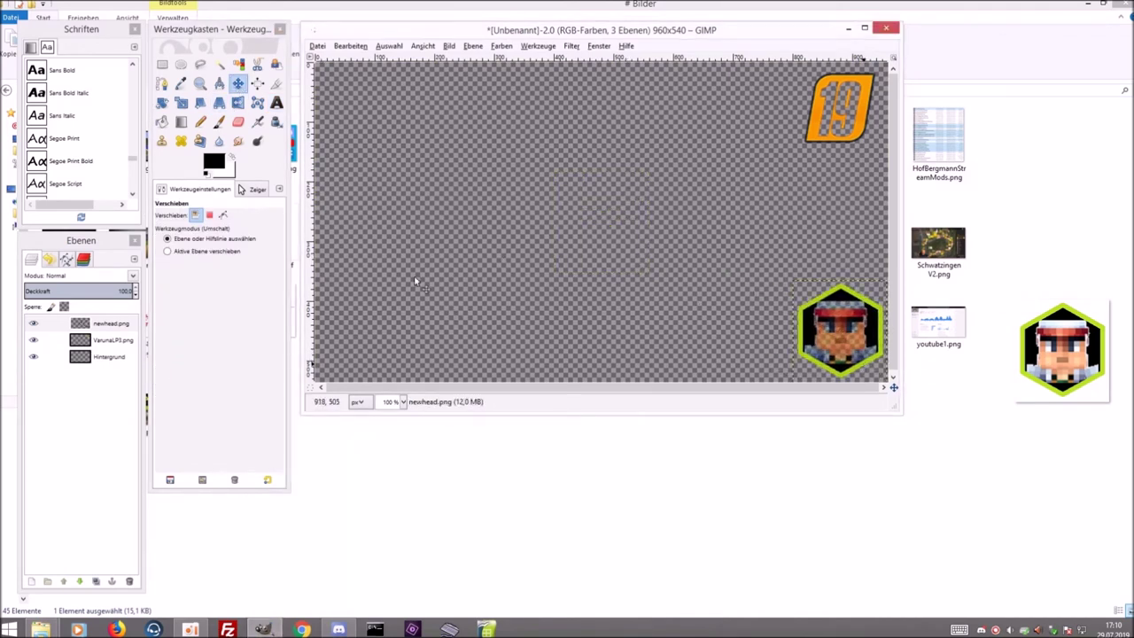
Create a red text box on the canvas reading TUTORIAL
click(276, 103)
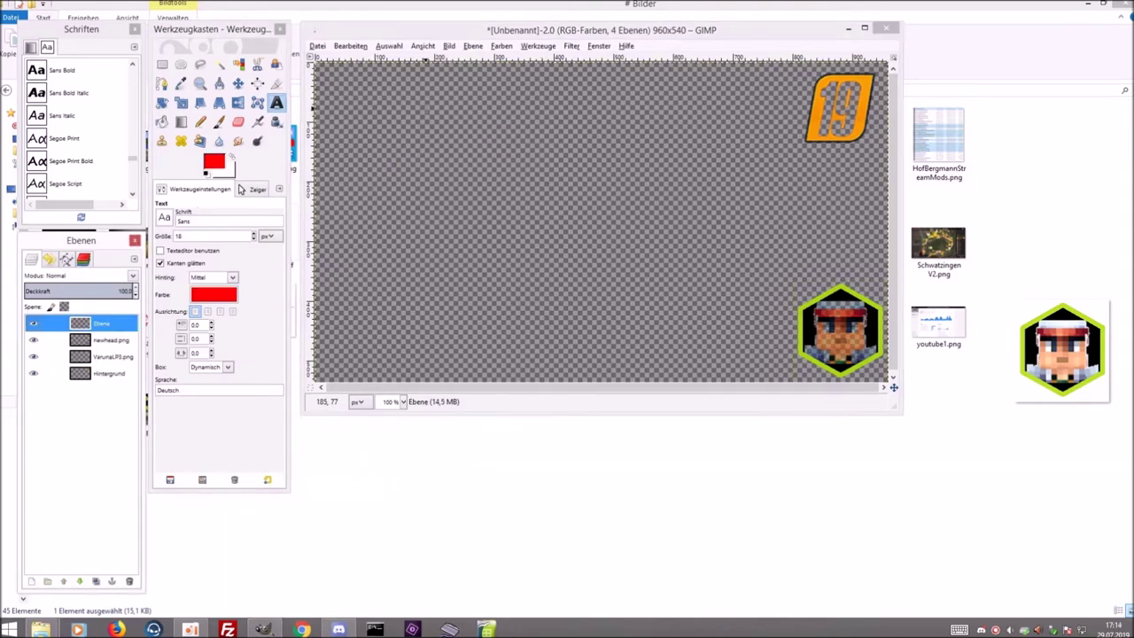
click(239, 189)
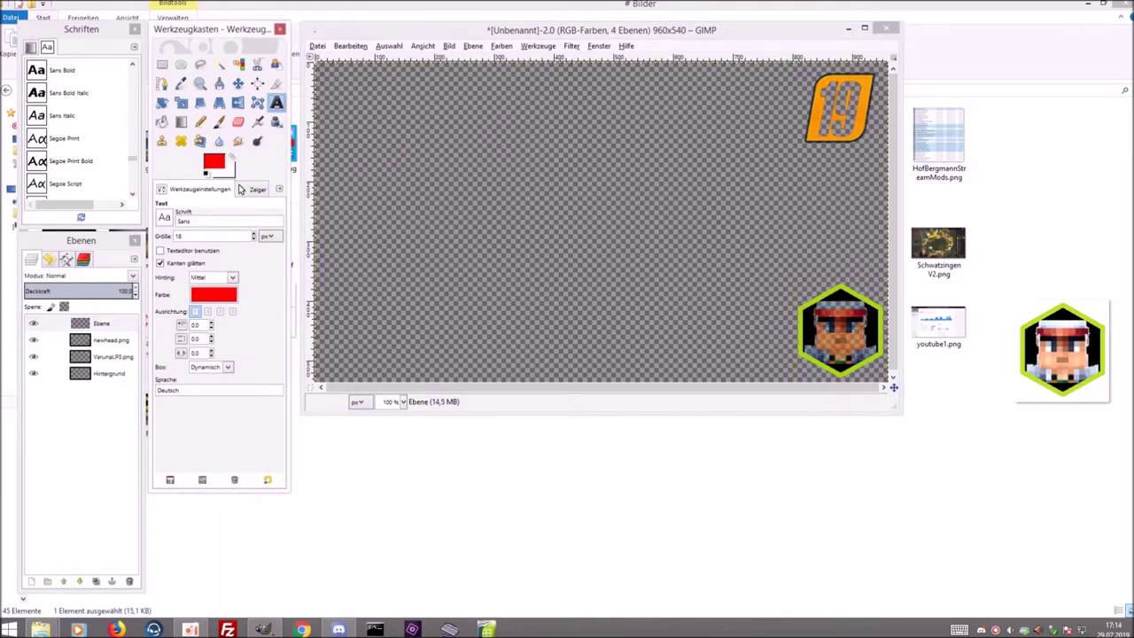
click(413, 179)
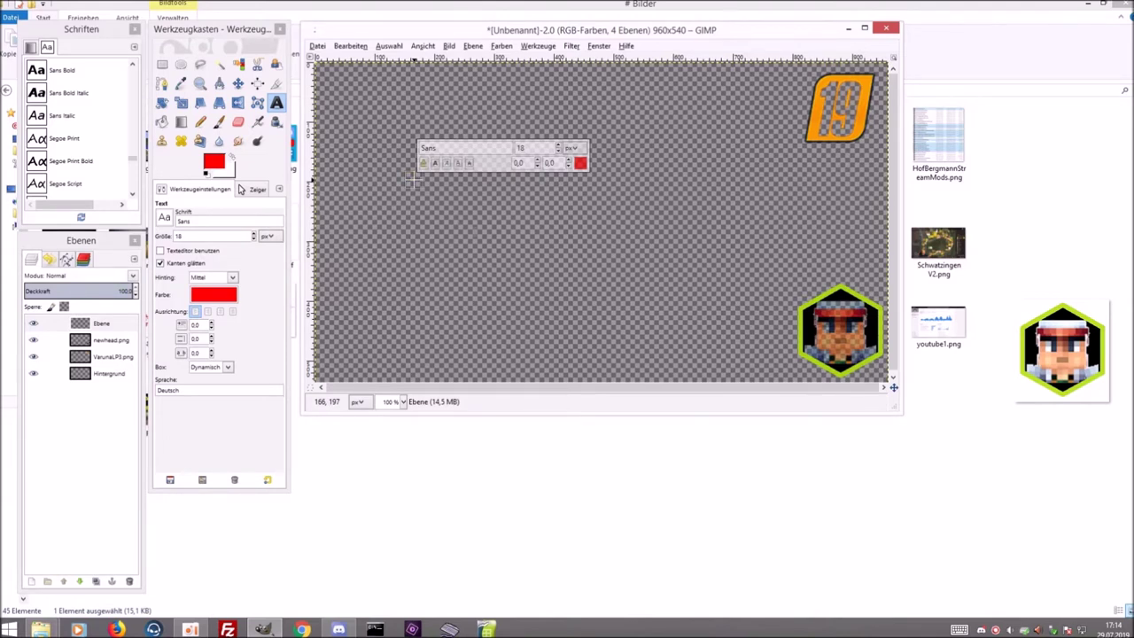
text(TT)
key(BackSpace)
text(UTORIAL)
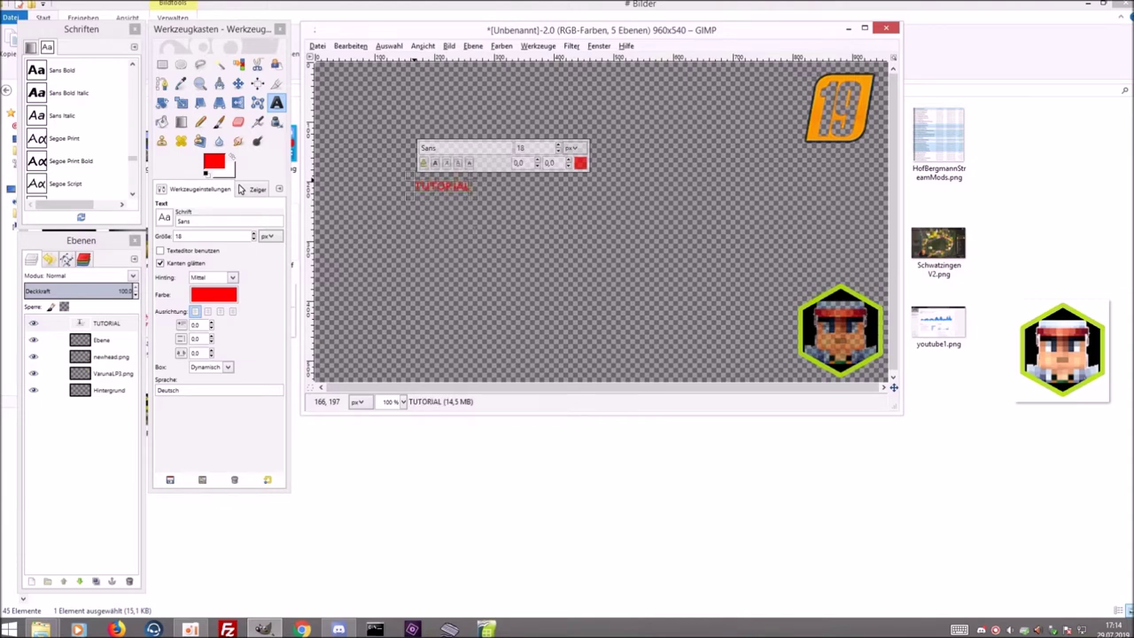
Set the TUTORIAL text to Comic Sans MS Bold at 100 px
key(ctrl+a)
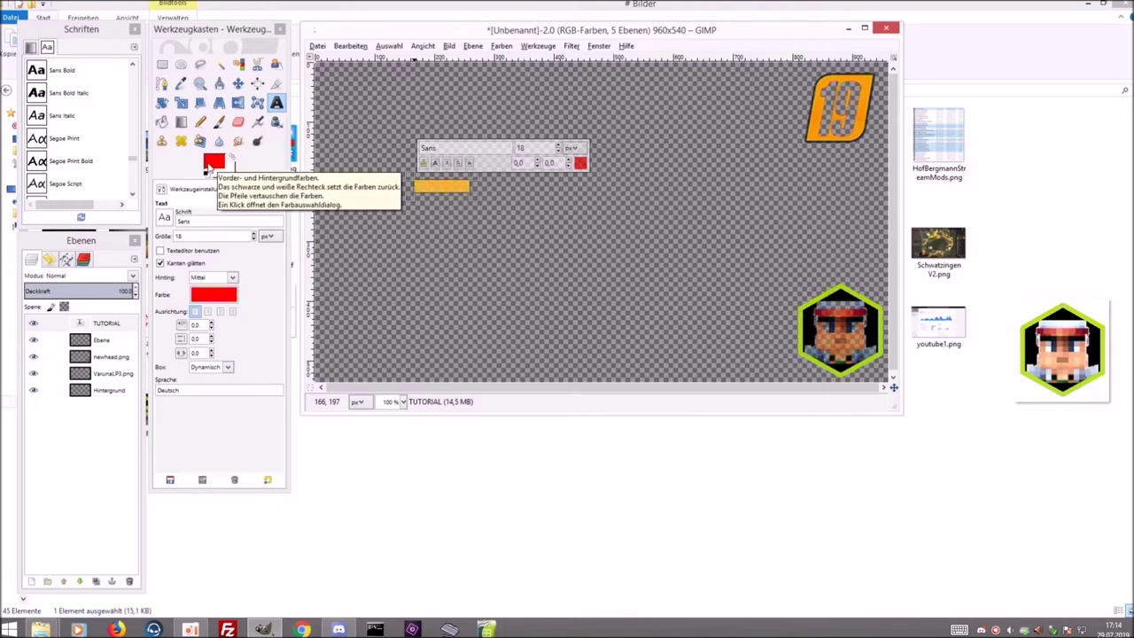
double_click(456, 148)
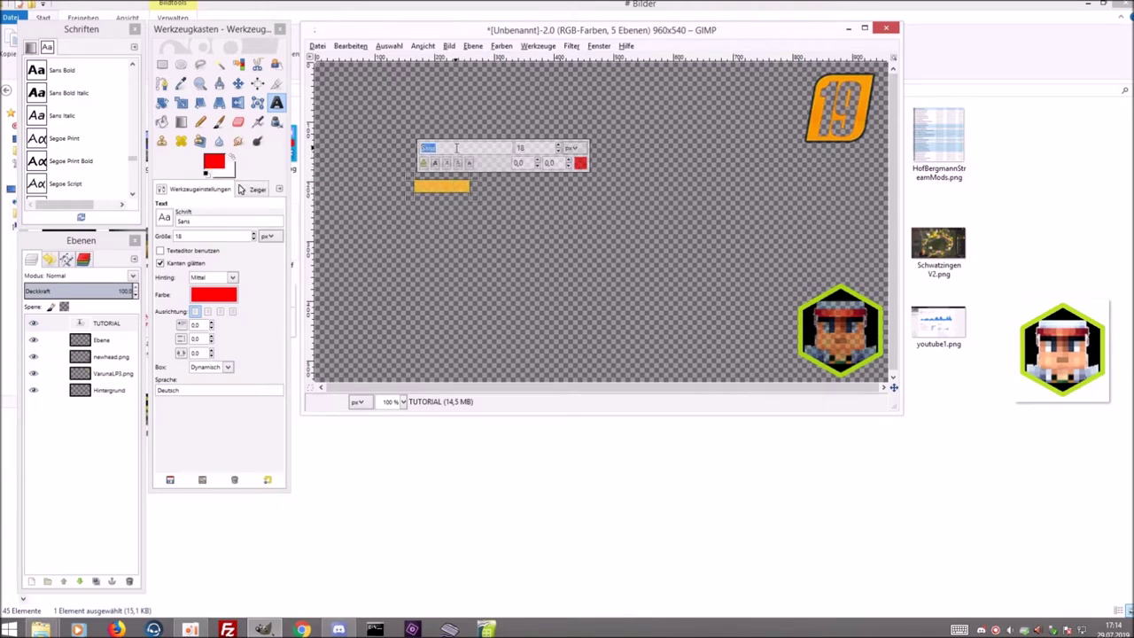
text(Comic)
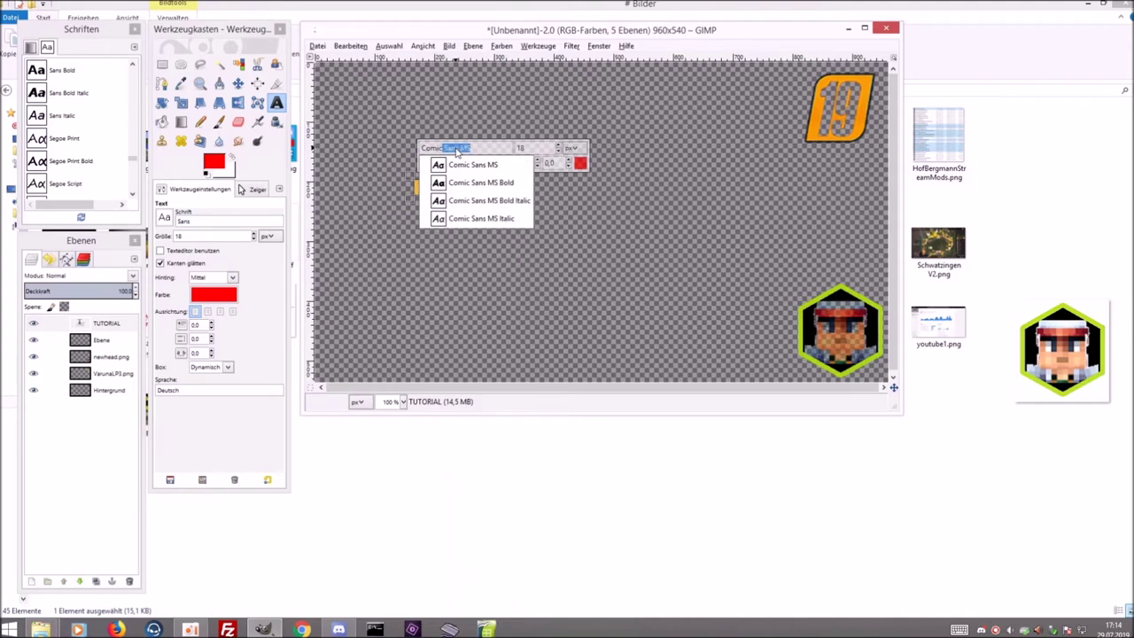
click(480, 184)
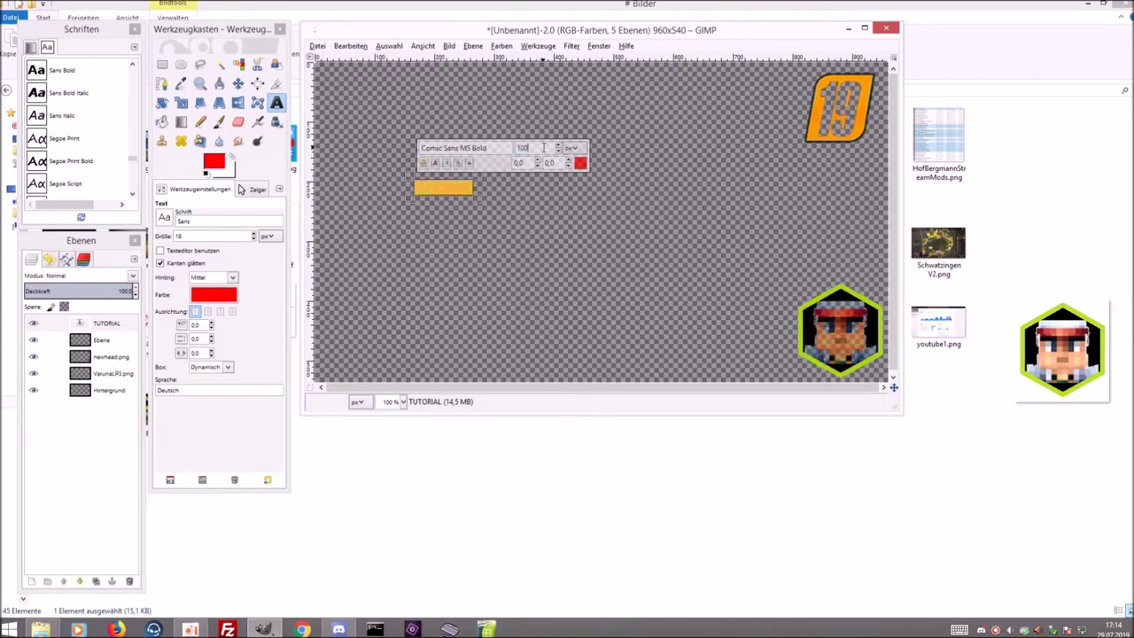
key(Return)
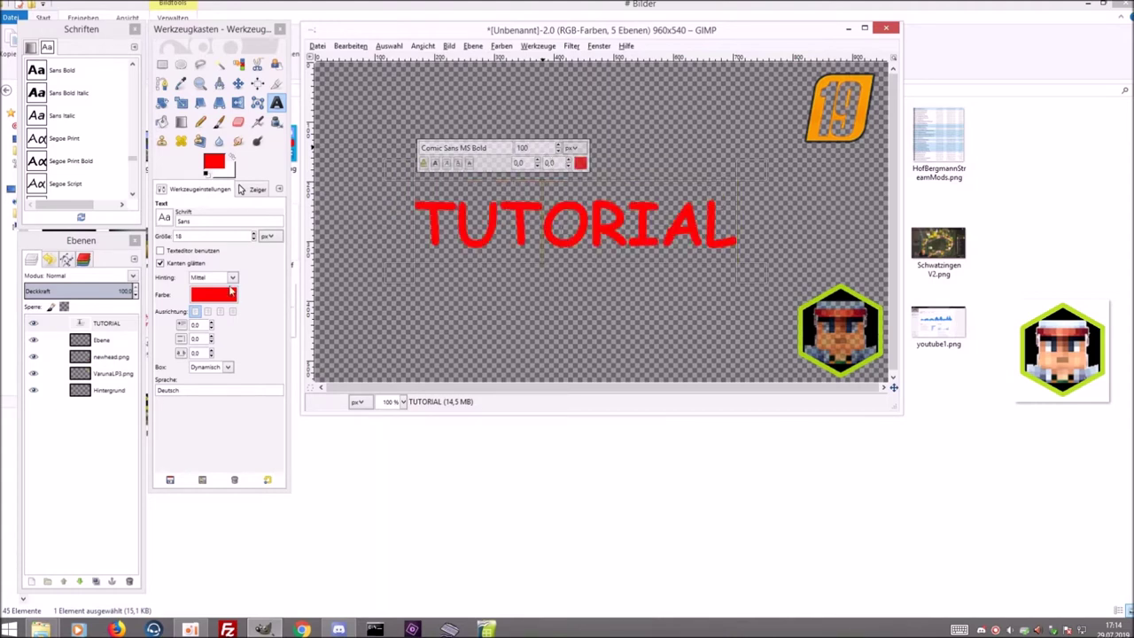
Move the TUTORIAL text to the bottom-left of the canvas
click(238, 83)
mouse_move(468, 245)
mouse_down()
mouse_move(372, 112)
mouse_move(376, 374)
mouse_up()
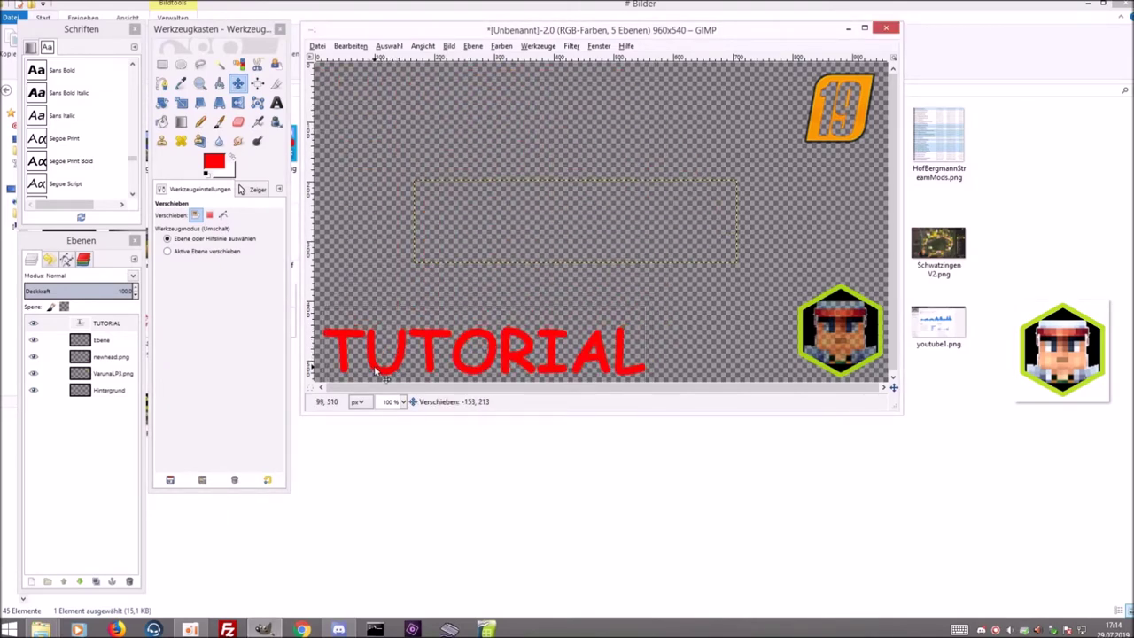
drag(376, 374, 379, 374)
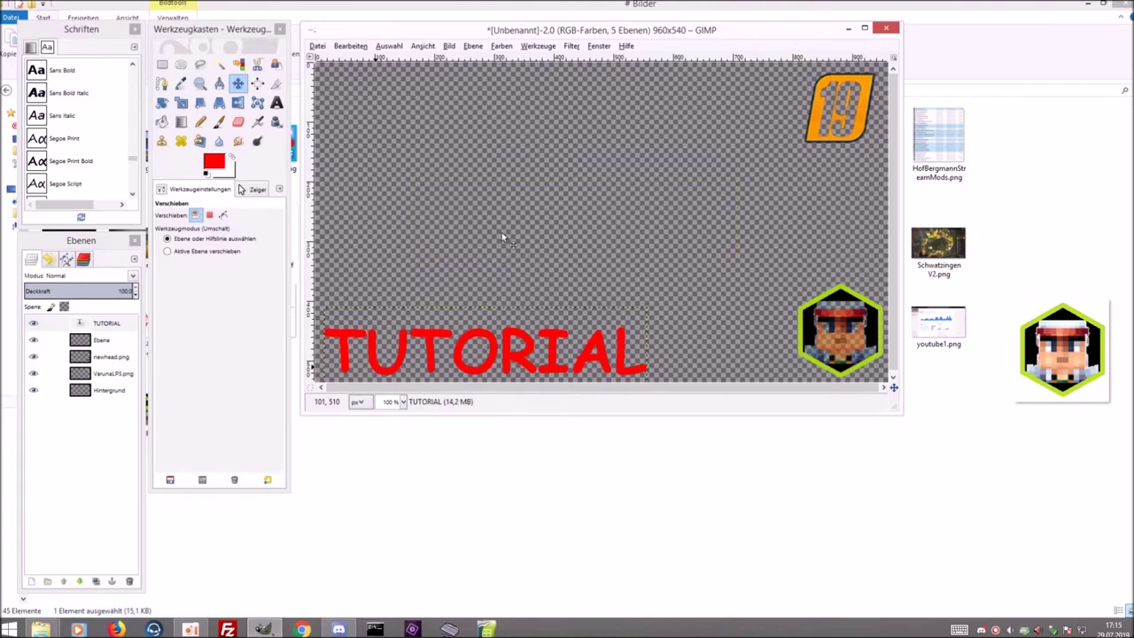
drag(525, 364, 524, 360)
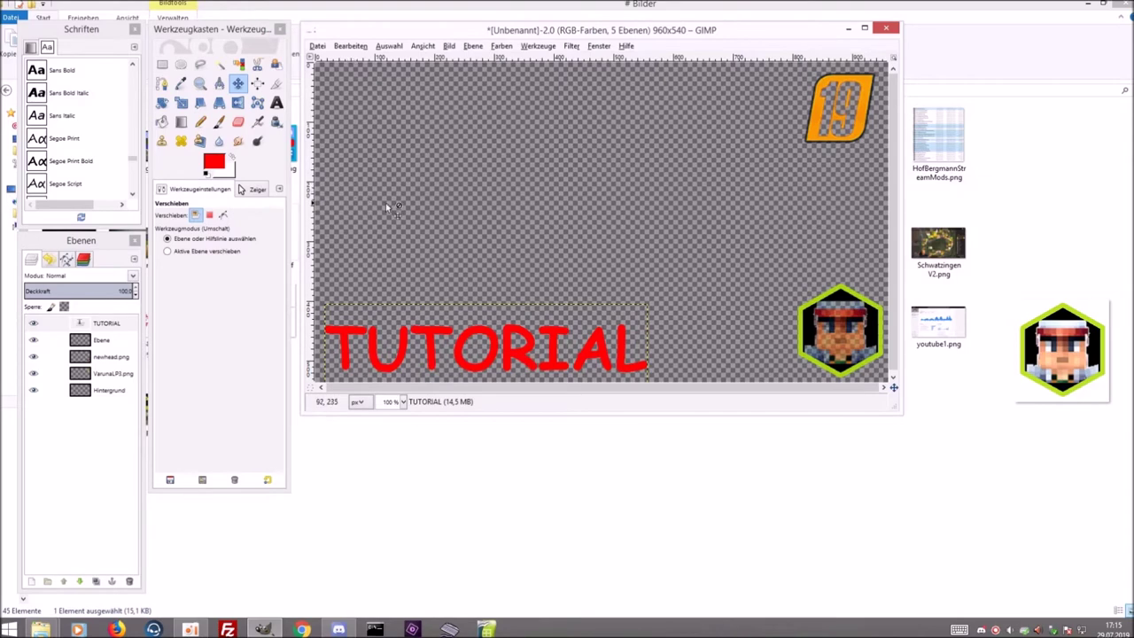
Delete the empty Ebene layer and reselect the TUTORIAL layer
click(104, 341)
right_click(113, 350)
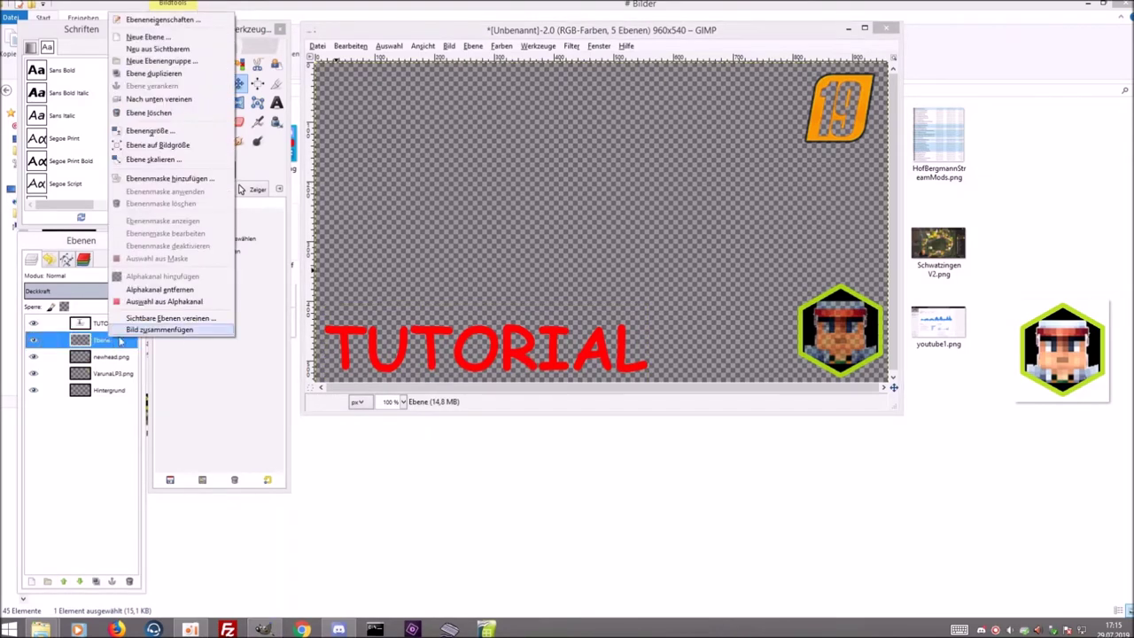
click(200, 118)
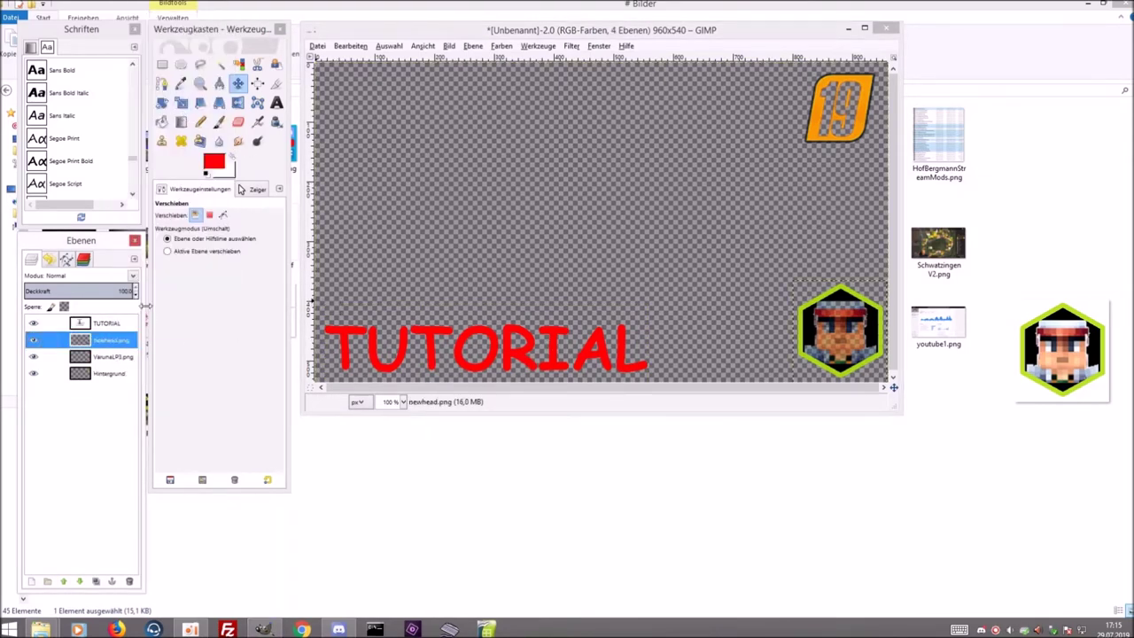
click(115, 323)
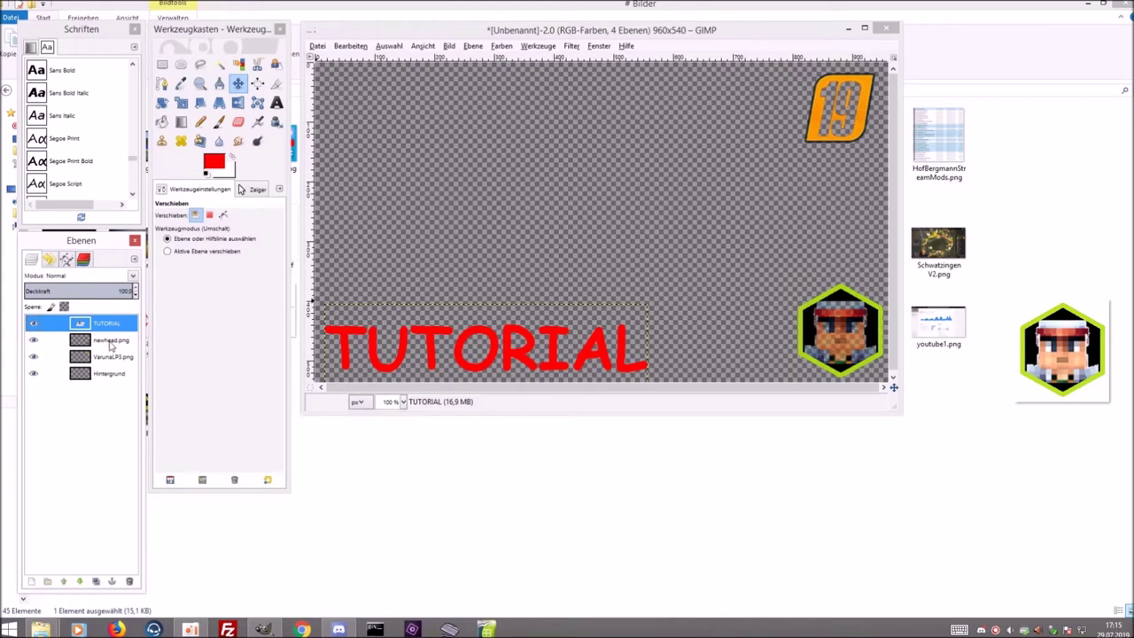
click(111, 342)
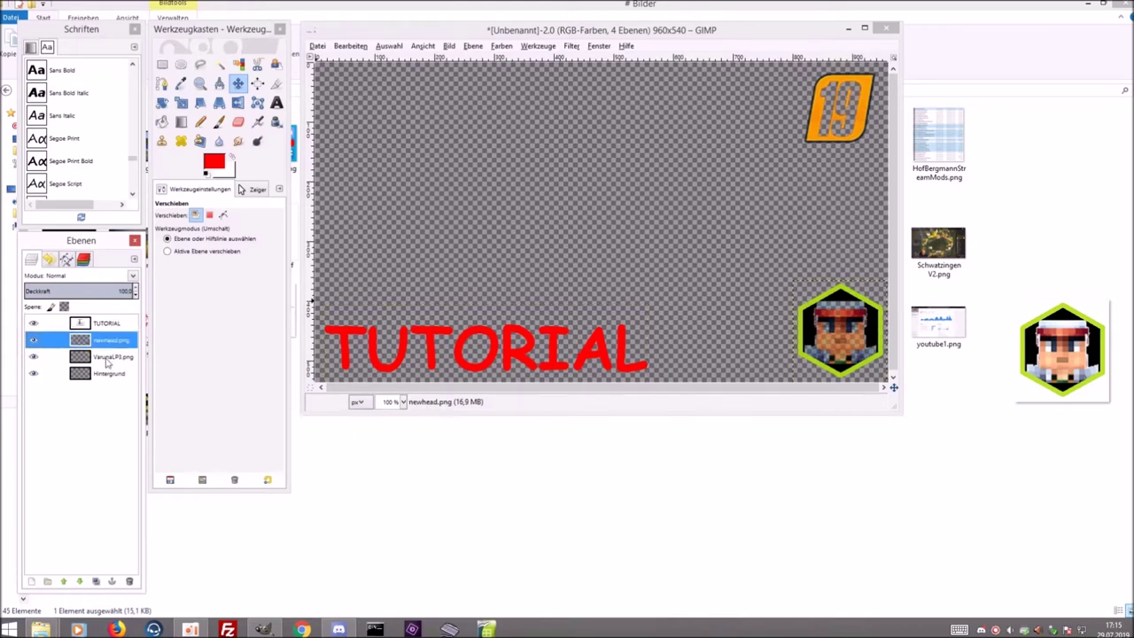
click(108, 357)
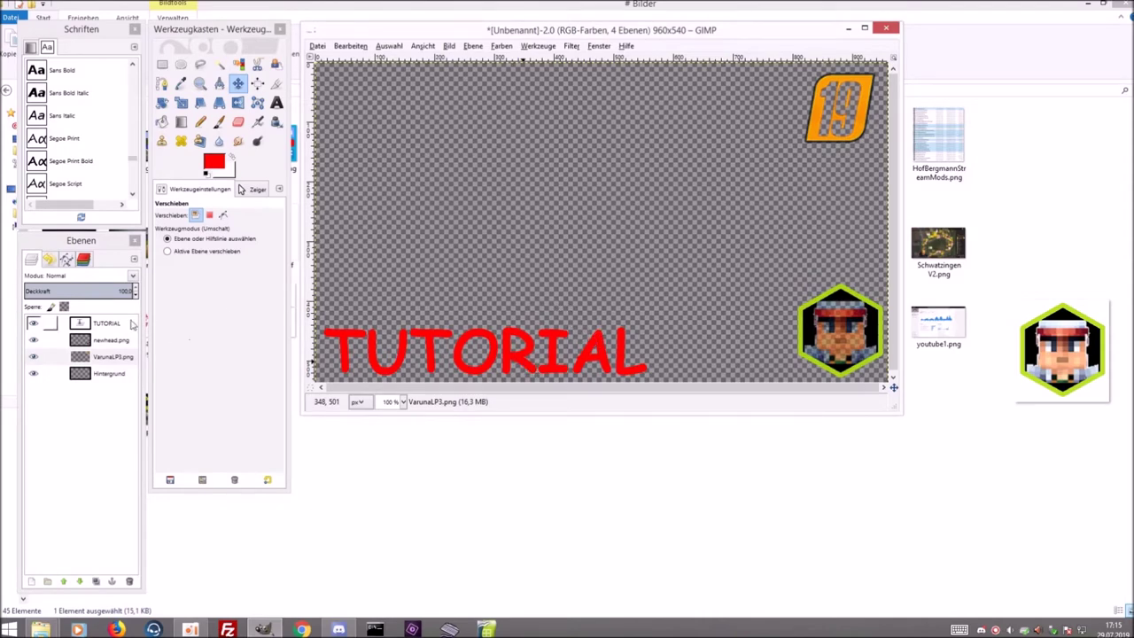
click(104, 326)
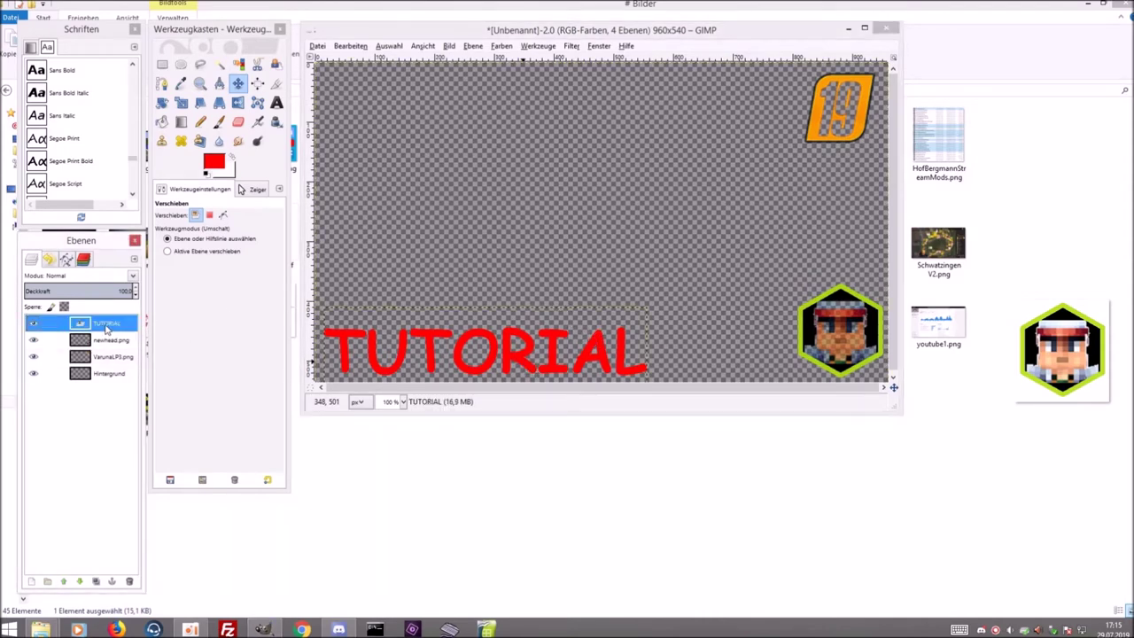
Select the TUTORIAL letters from alpha and stroke the selection with a 3 px outline
right_click(106, 328)
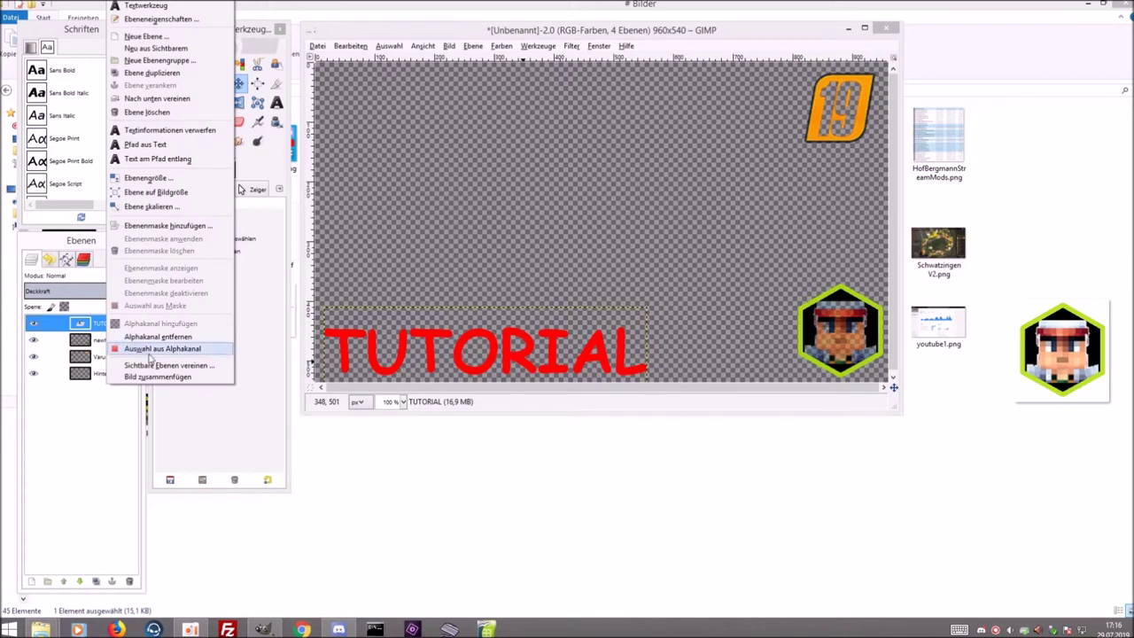
click(158, 350)
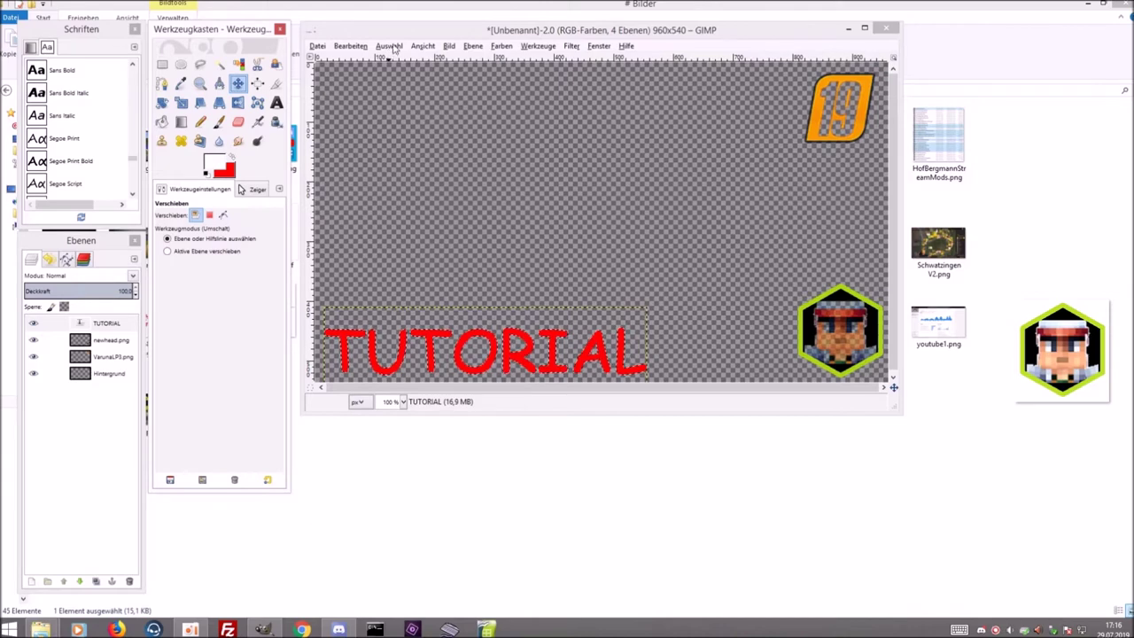
click(390, 46)
click(390, 46)
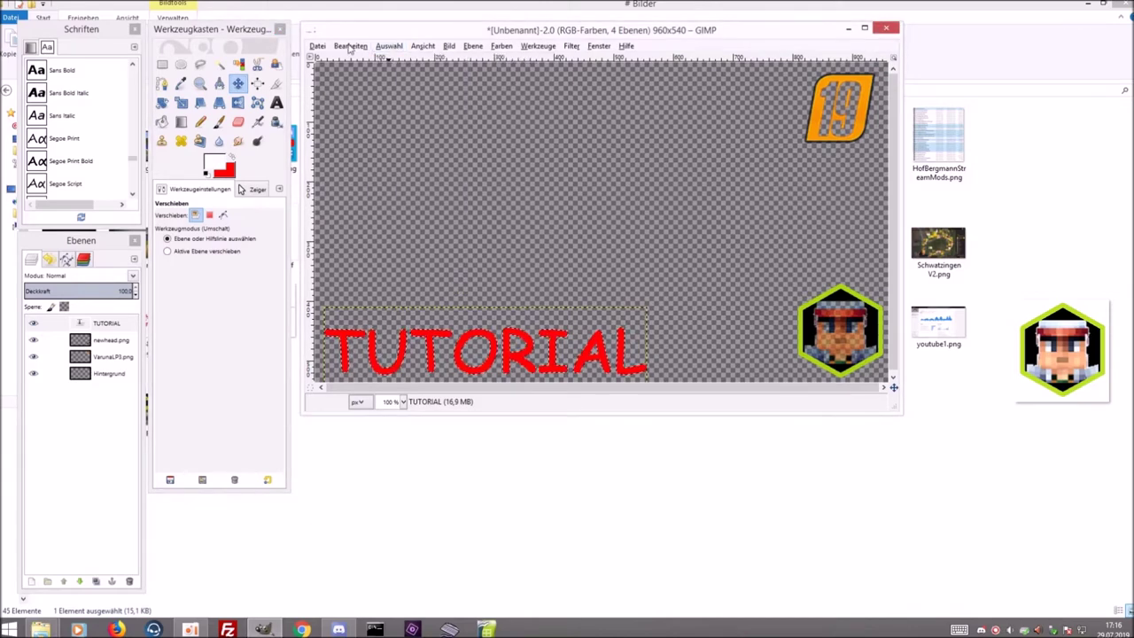
click(351, 46)
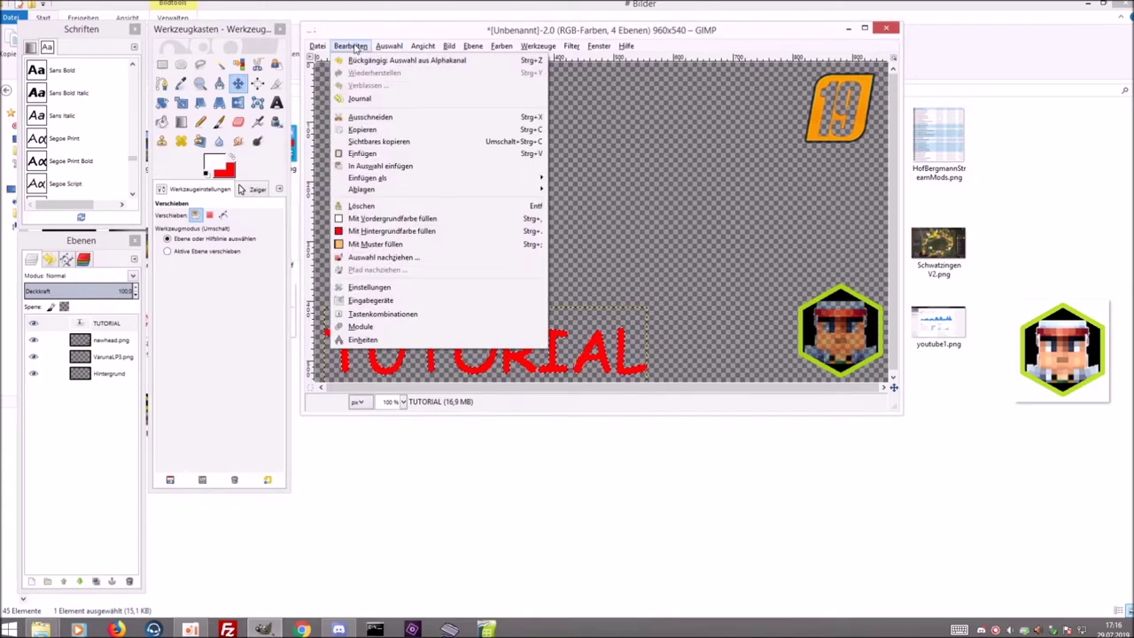
click(381, 257)
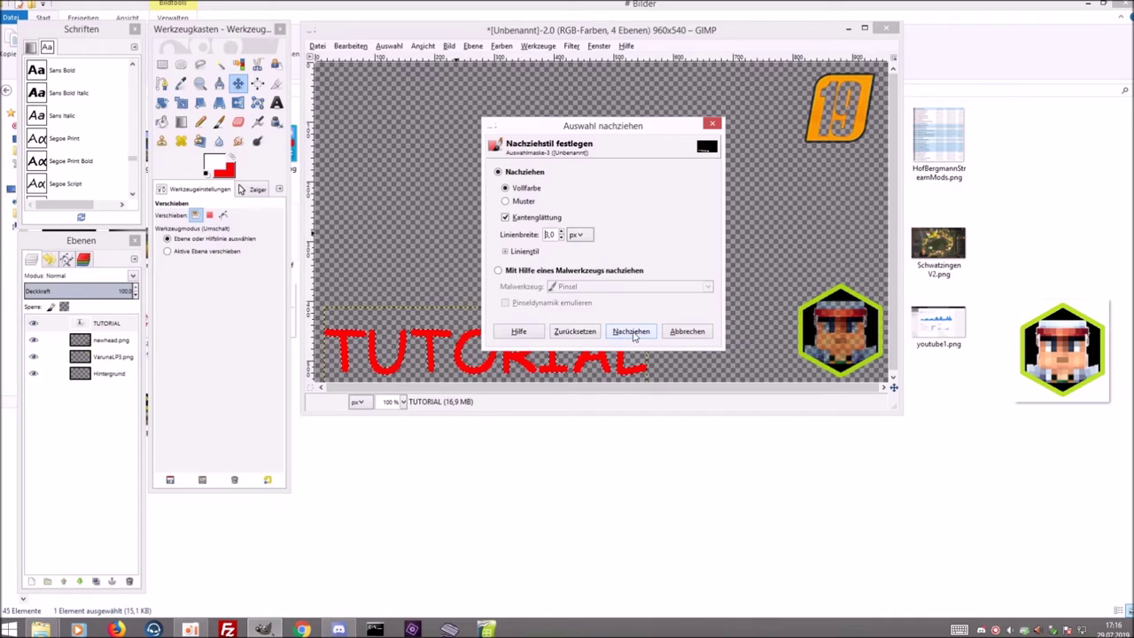
click(631, 332)
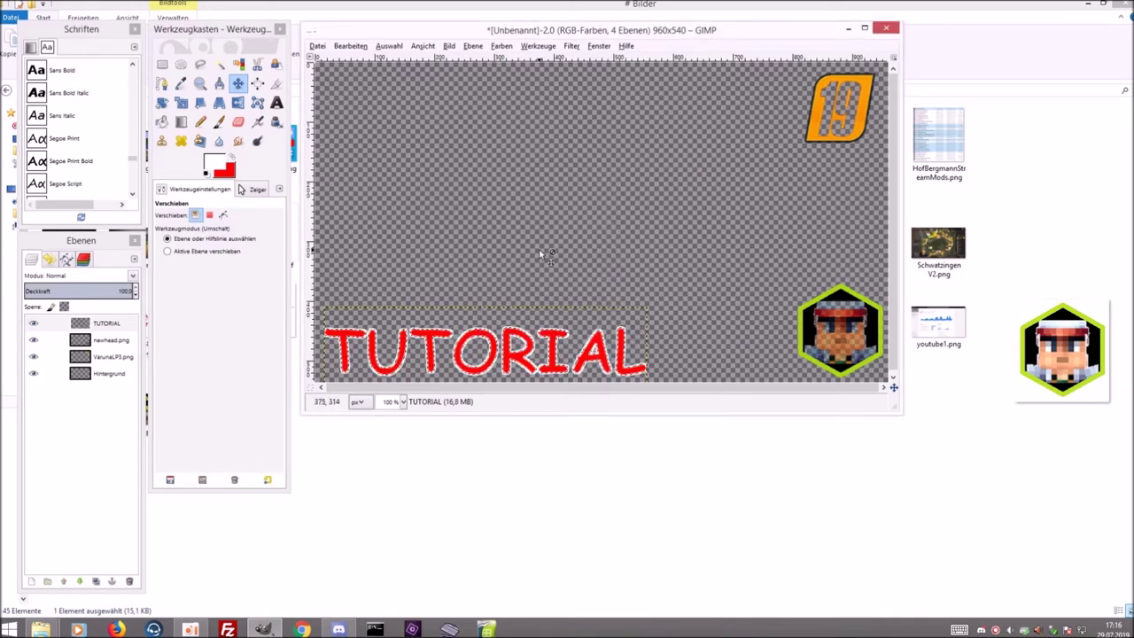
Reselect the TUTORIAL letters, make red the foreground and stroke them 3 px wide
click(106, 324)
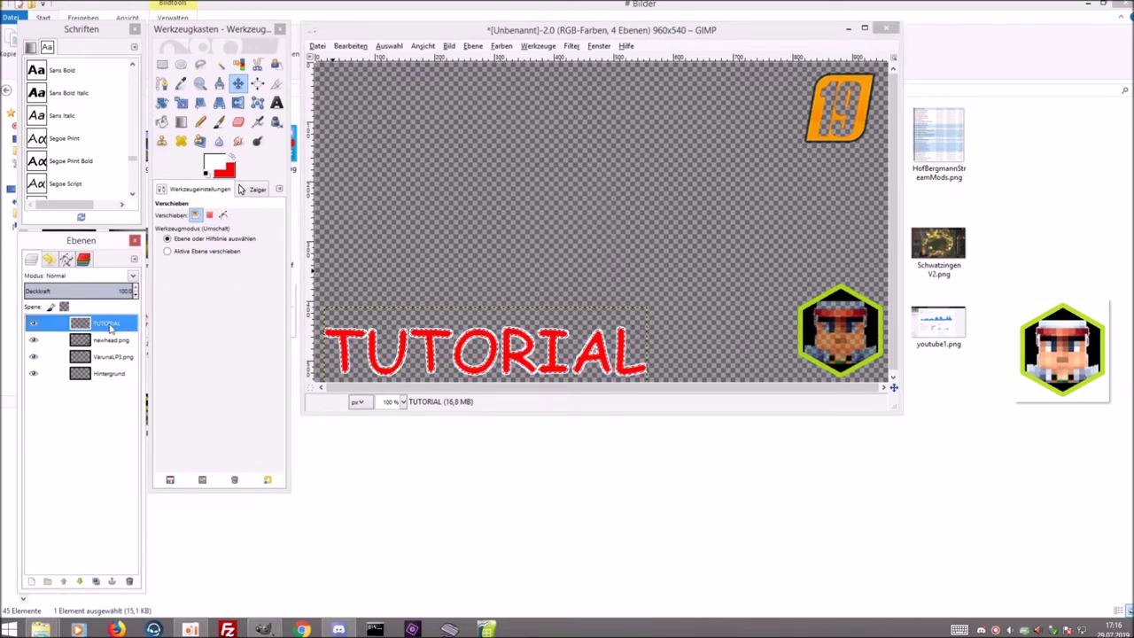
right_click(107, 324)
click(173, 288)
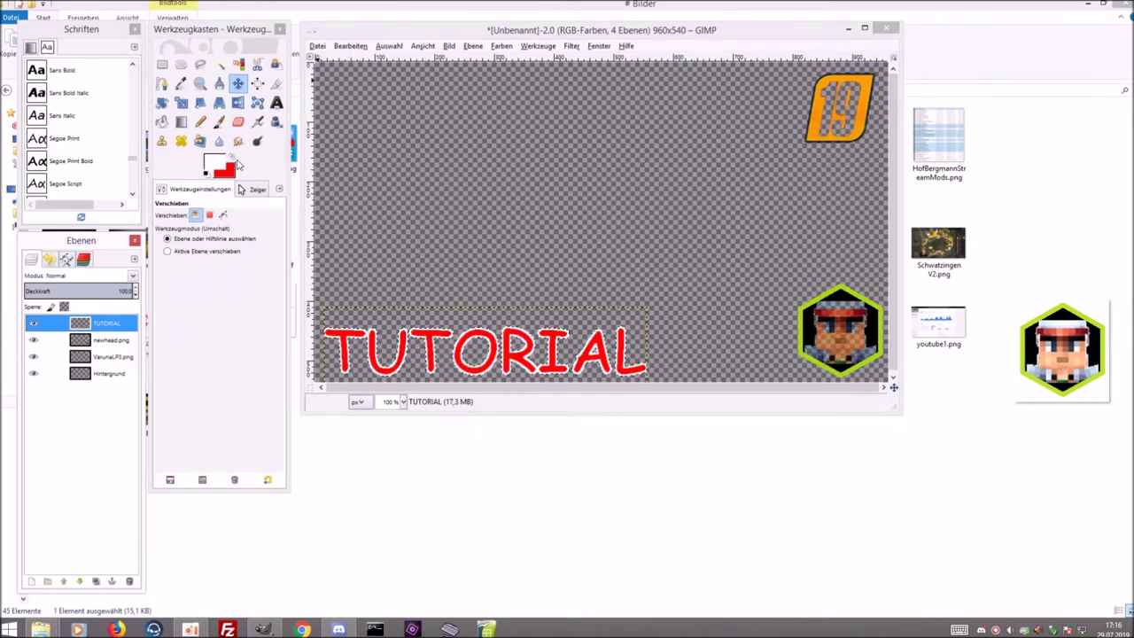
click(232, 158)
click(350, 45)
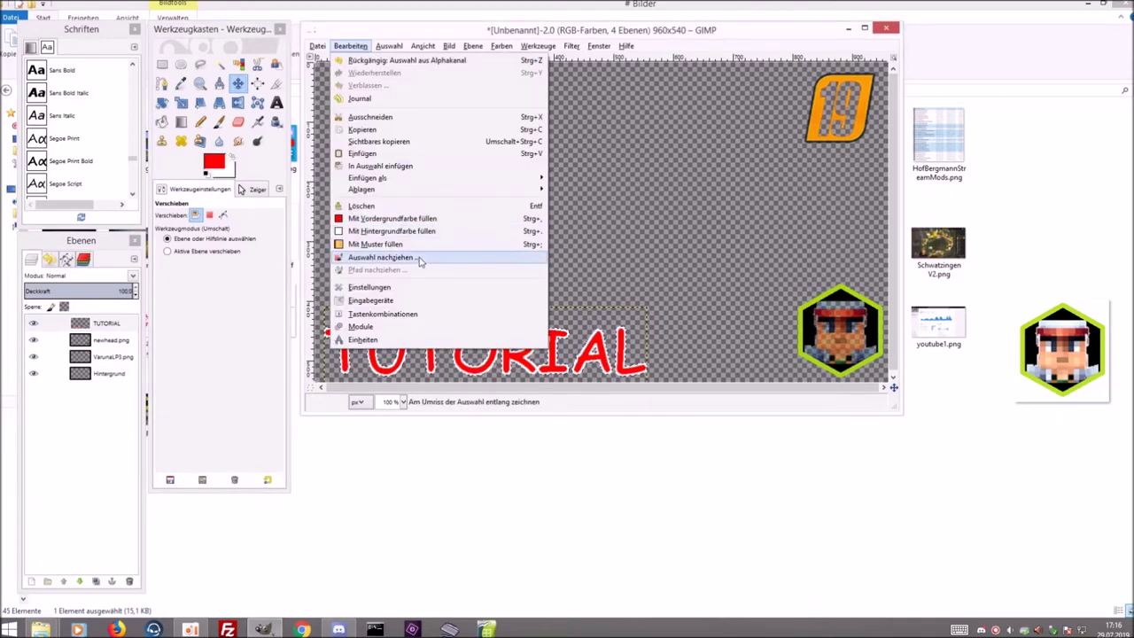
click(417, 257)
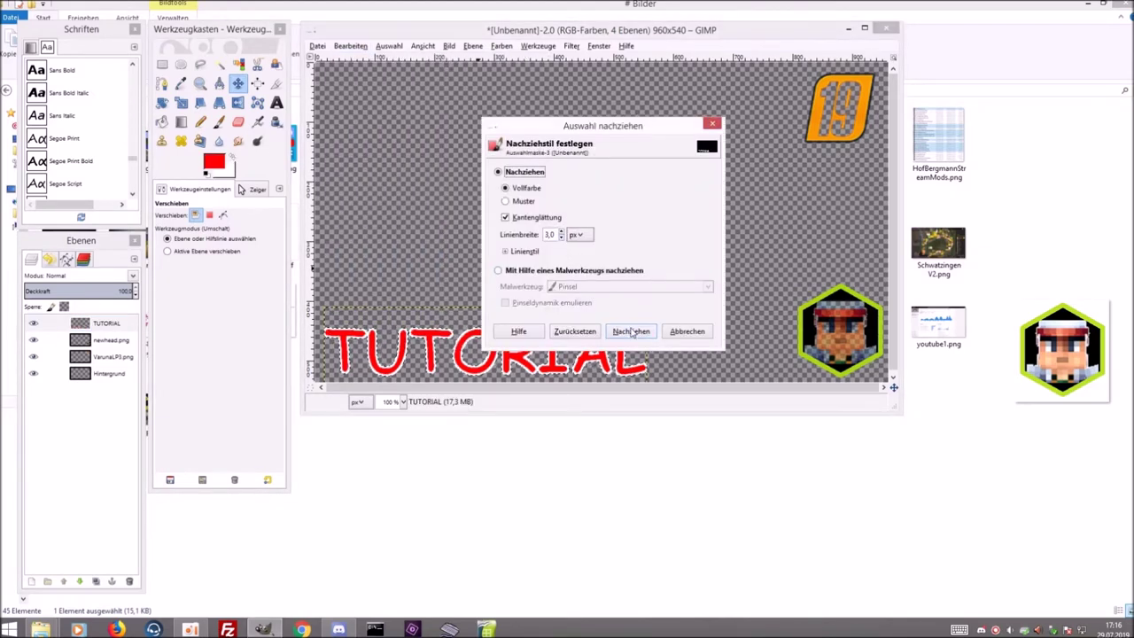
click(631, 331)
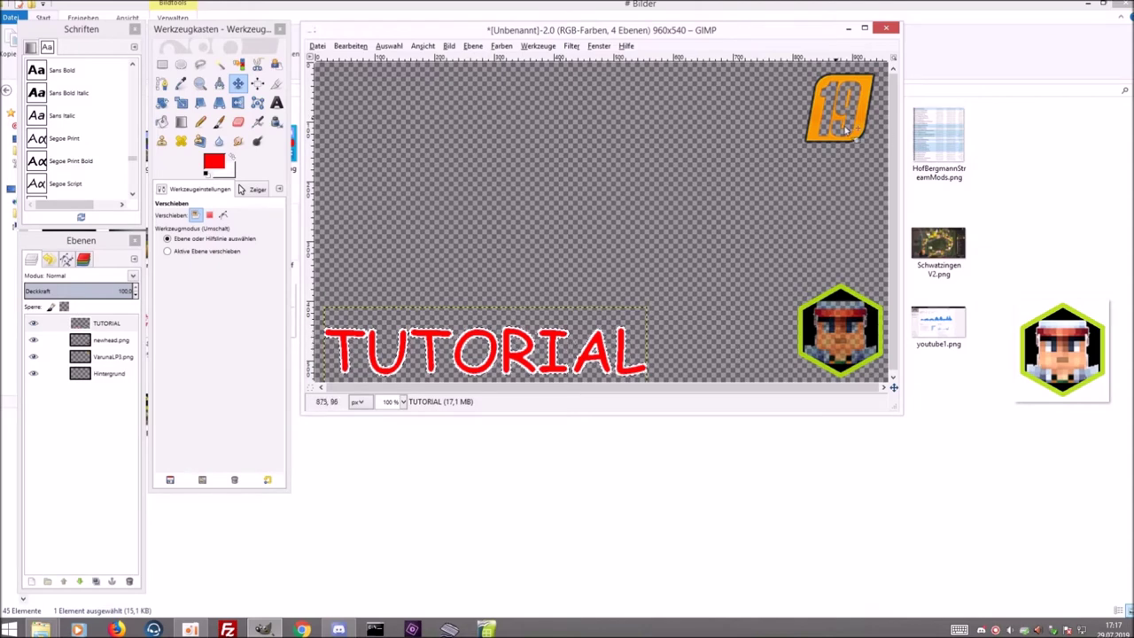
Merge the TUTORIAL text layer down into the avatar layer and nudge it back into place
right_click(113, 330)
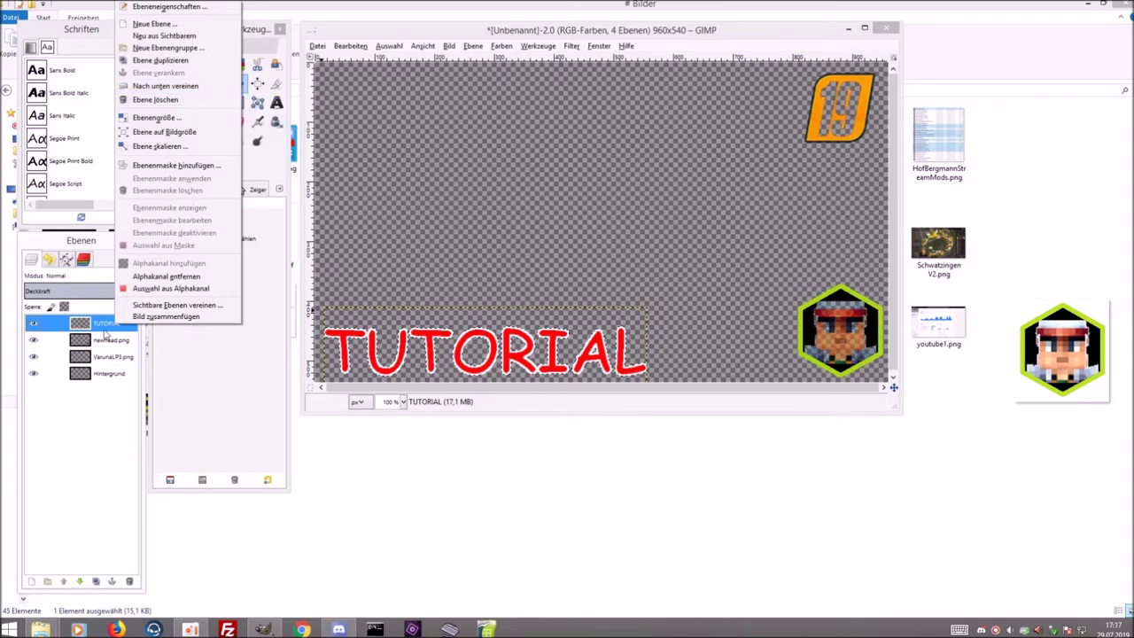
click(176, 89)
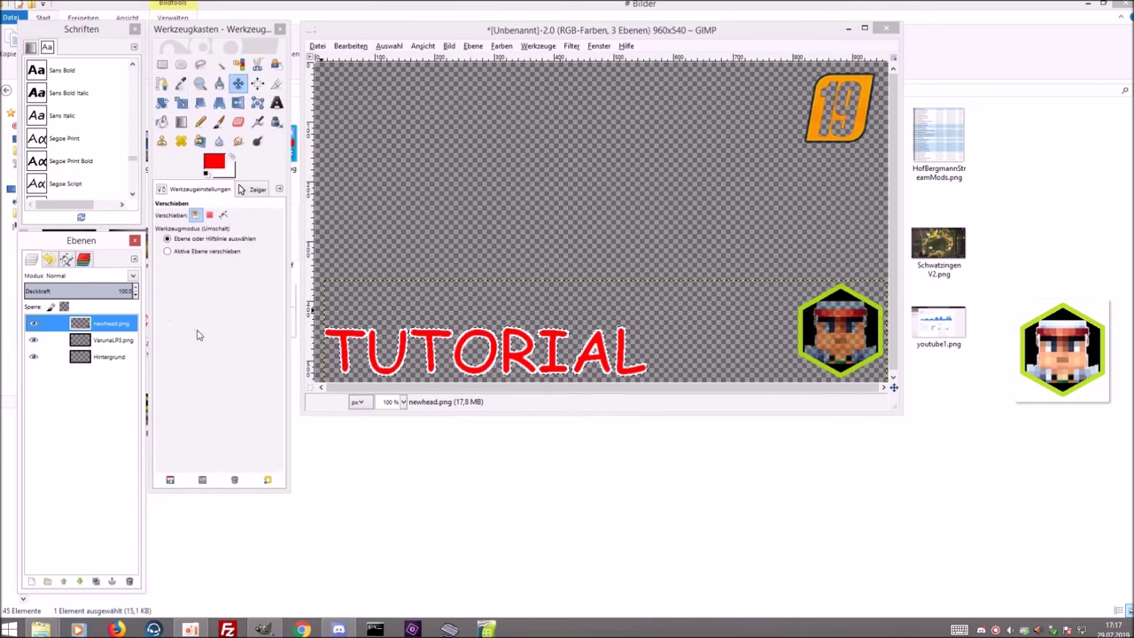
mouse_move(350, 355)
mouse_down()
mouse_move(386, 239)
mouse_move(351, 355)
mouse_up()
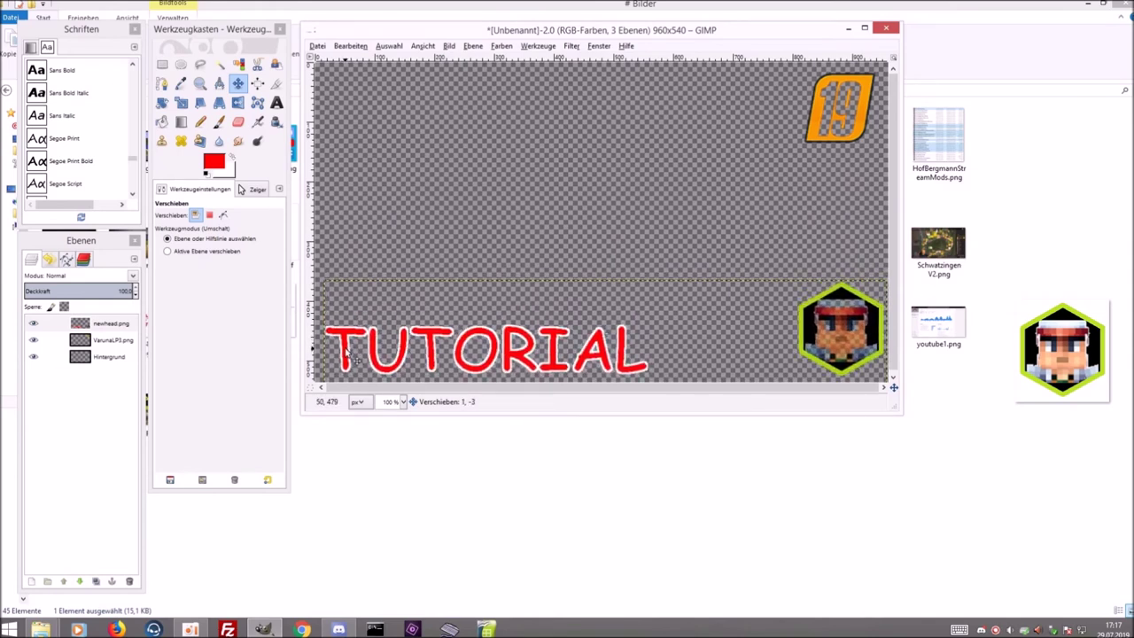
drag(354, 359, 354, 359)
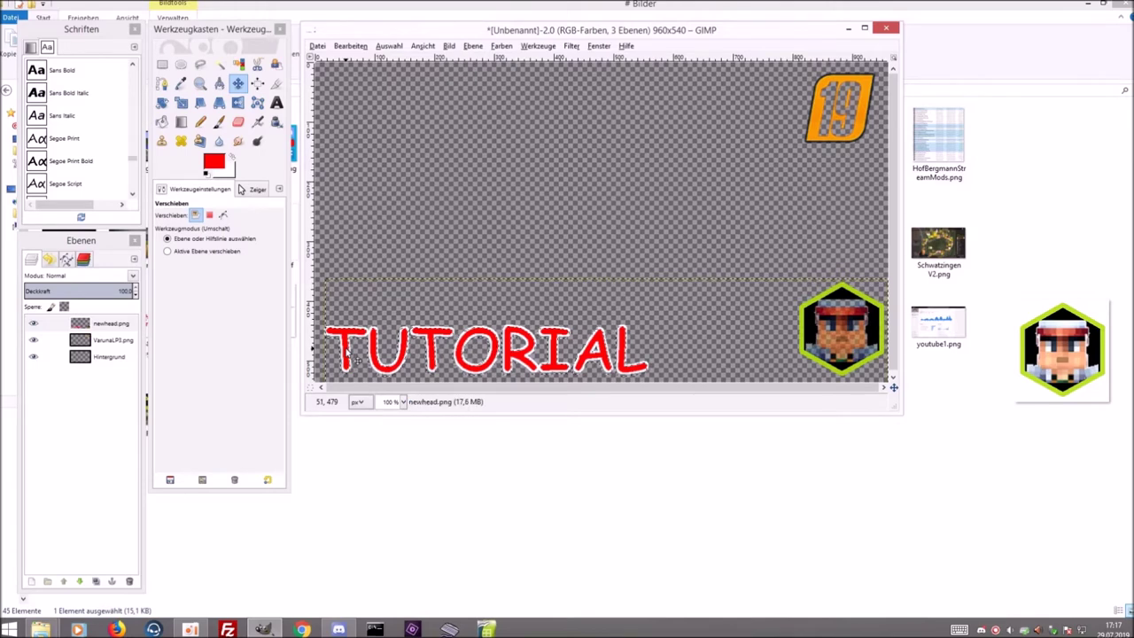
Merge the newhead.png avatar layer down into the VarunaLP3.png layer
right_click(112, 325)
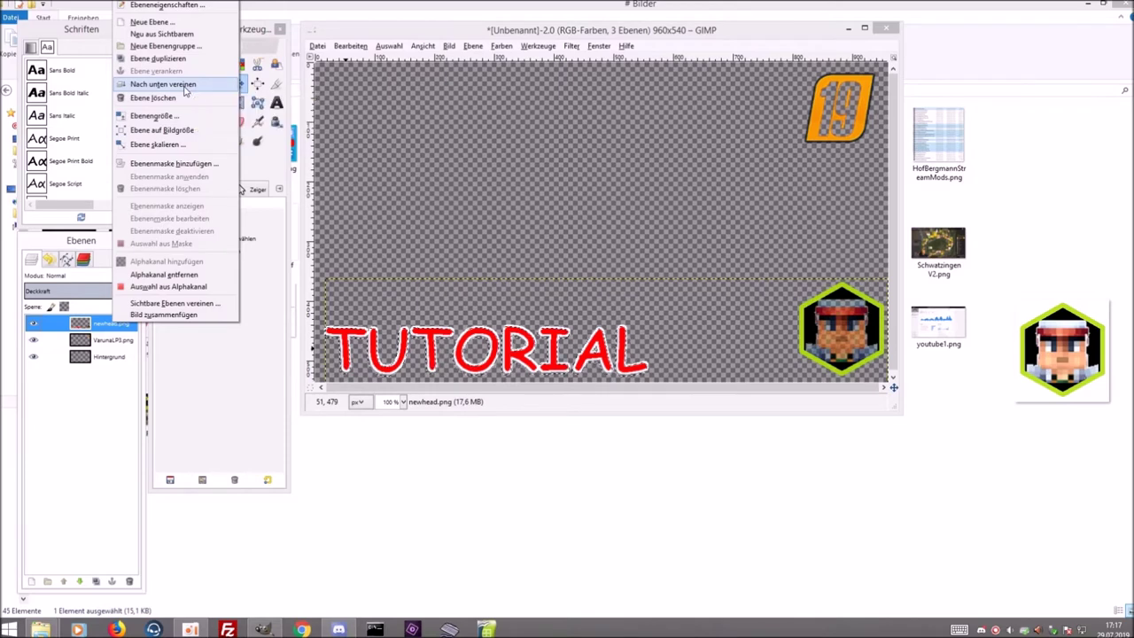
click(184, 85)
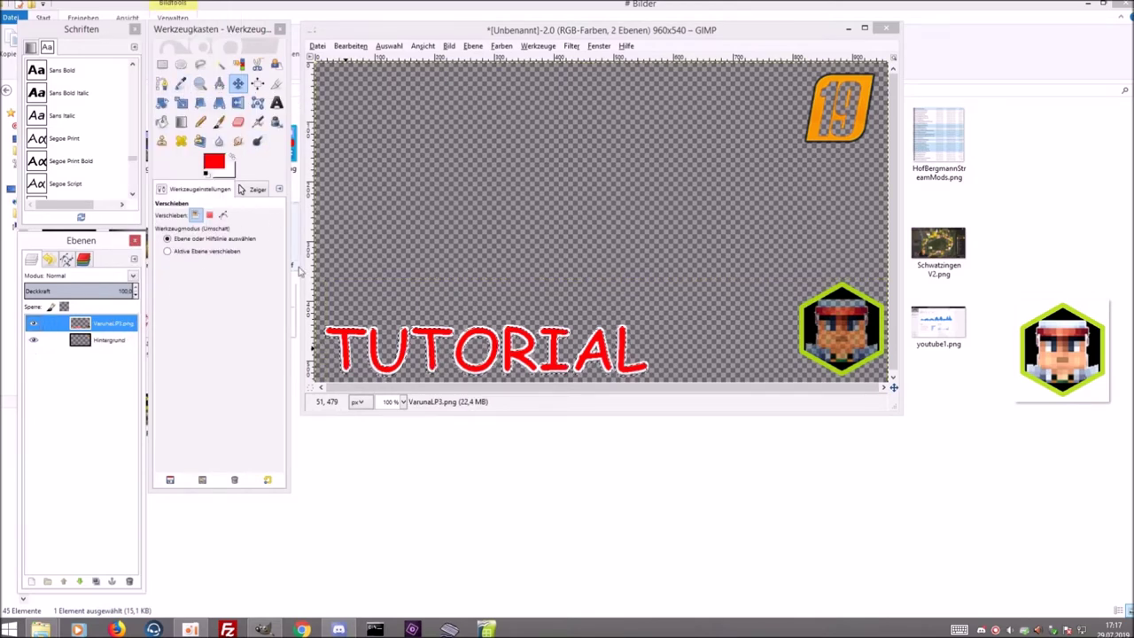
click(506, 251)
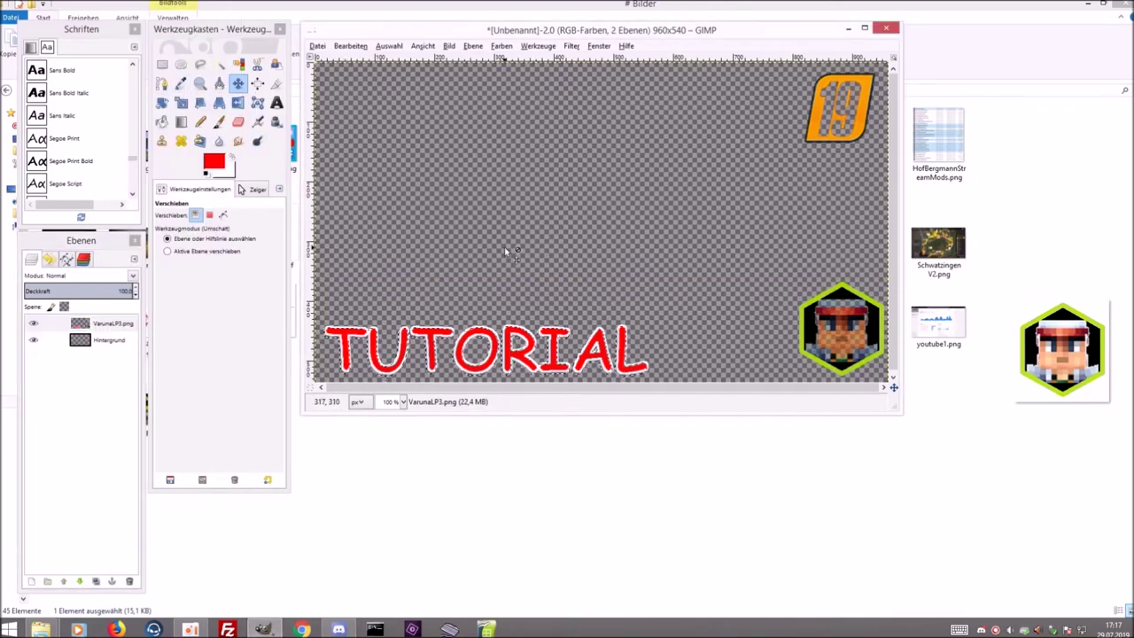
right_click(104, 325)
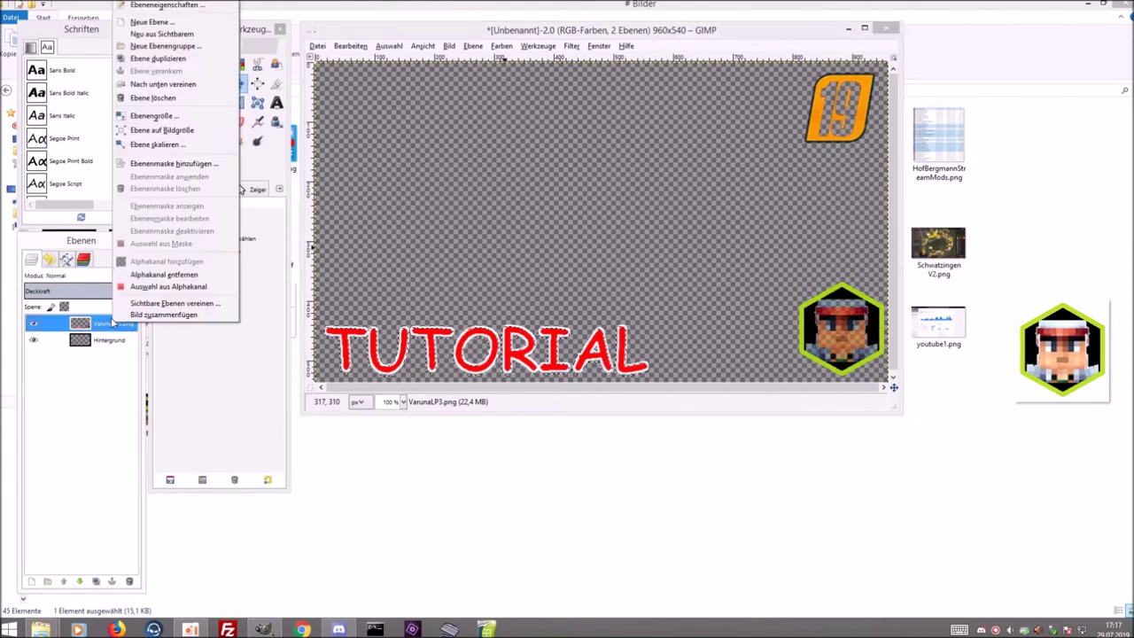
Select the VarunaLP3.png layer's non-transparent content with Auswahl aus Alphakanal and test-nudge the layer
click(180, 288)
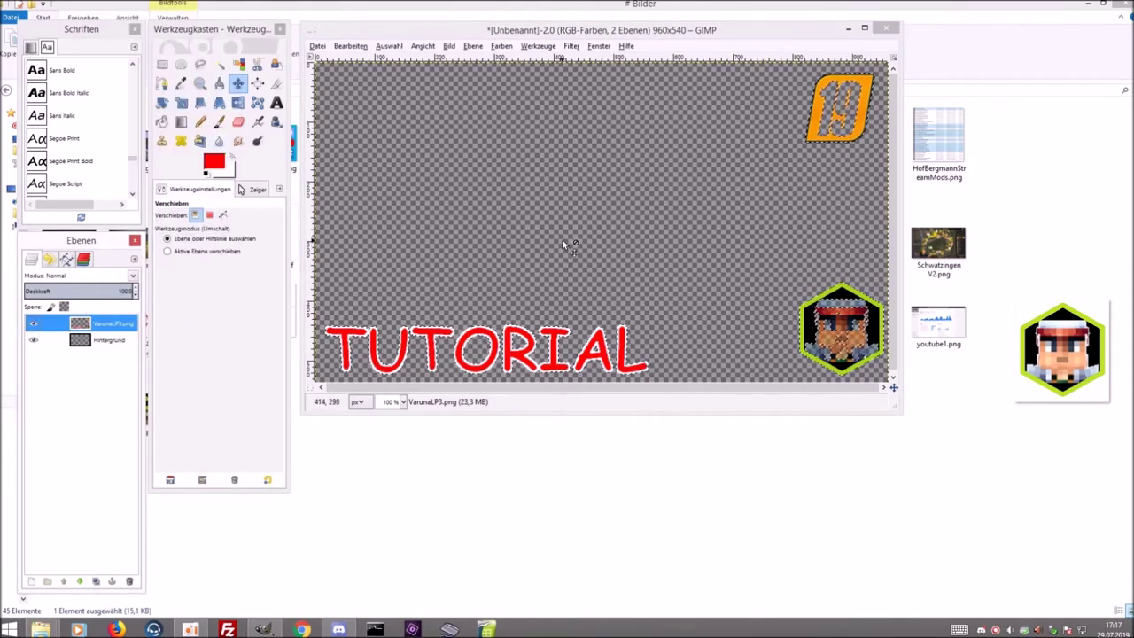
click(590, 248)
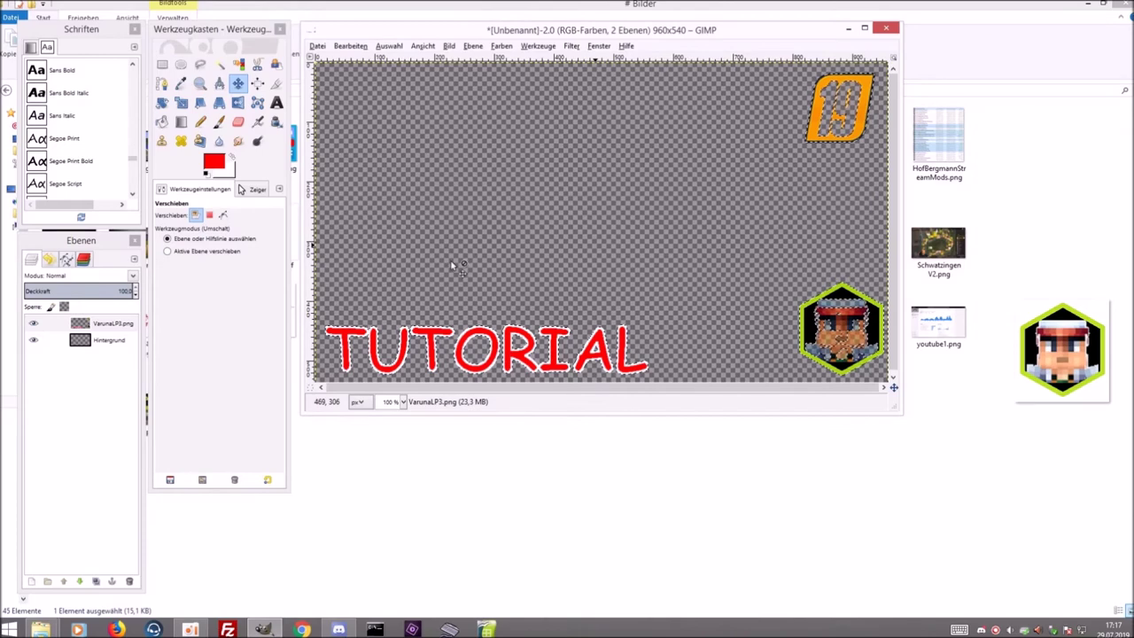
mouse_move(552, 381)
mouse_down()
mouse_move(535, 376)
mouse_move(496, 414)
mouse_move(557, 372)
mouse_up()
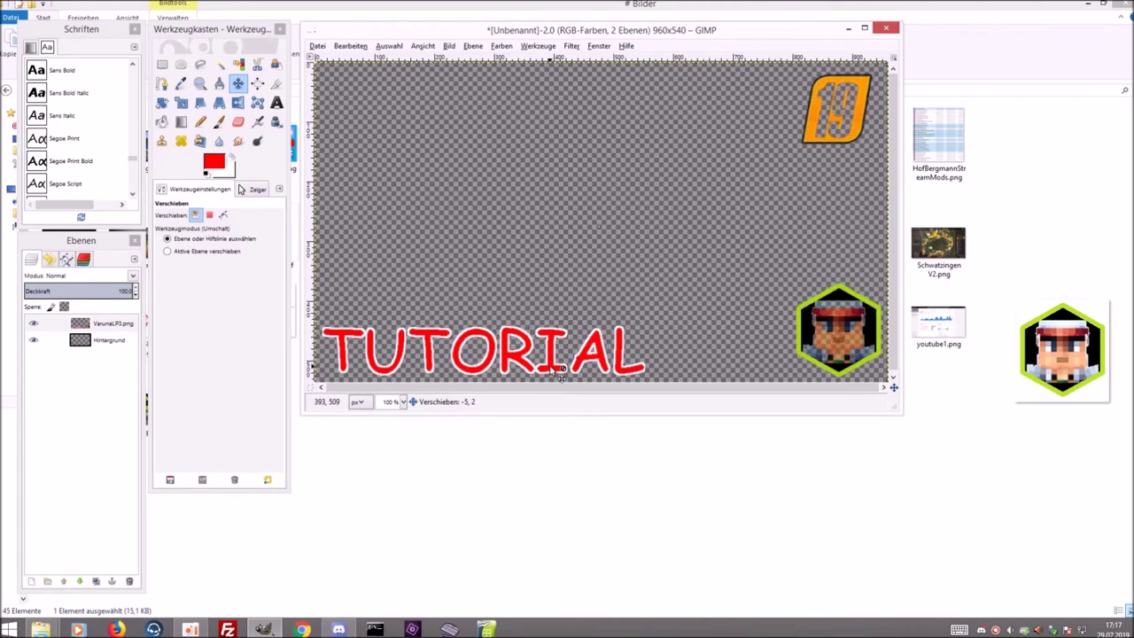
drag(560, 372, 557, 370)
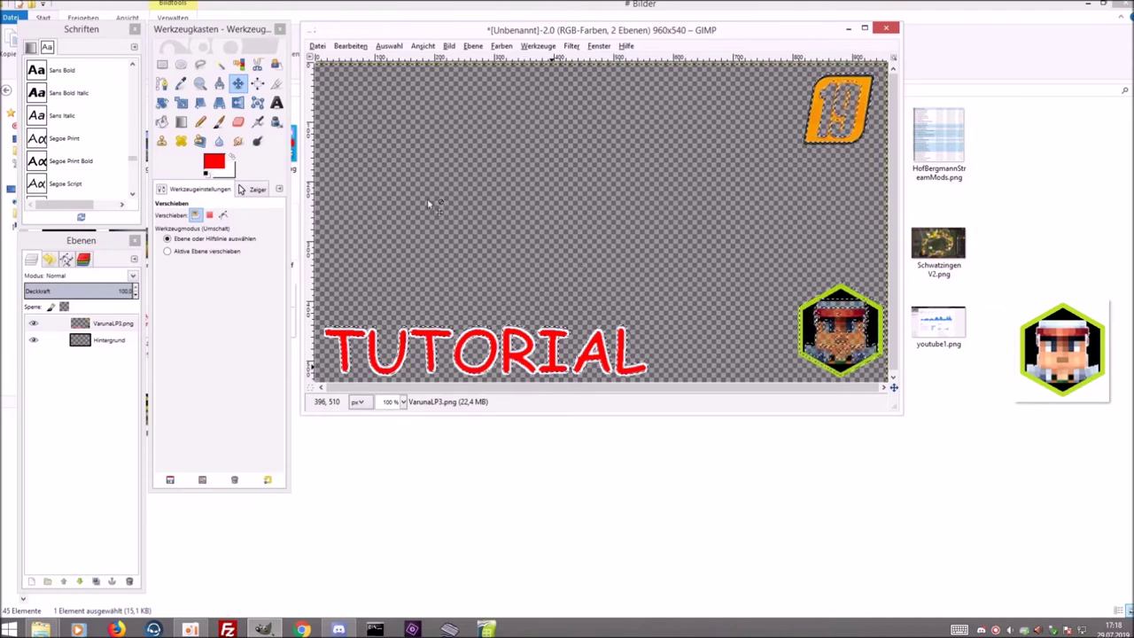
click(277, 102)
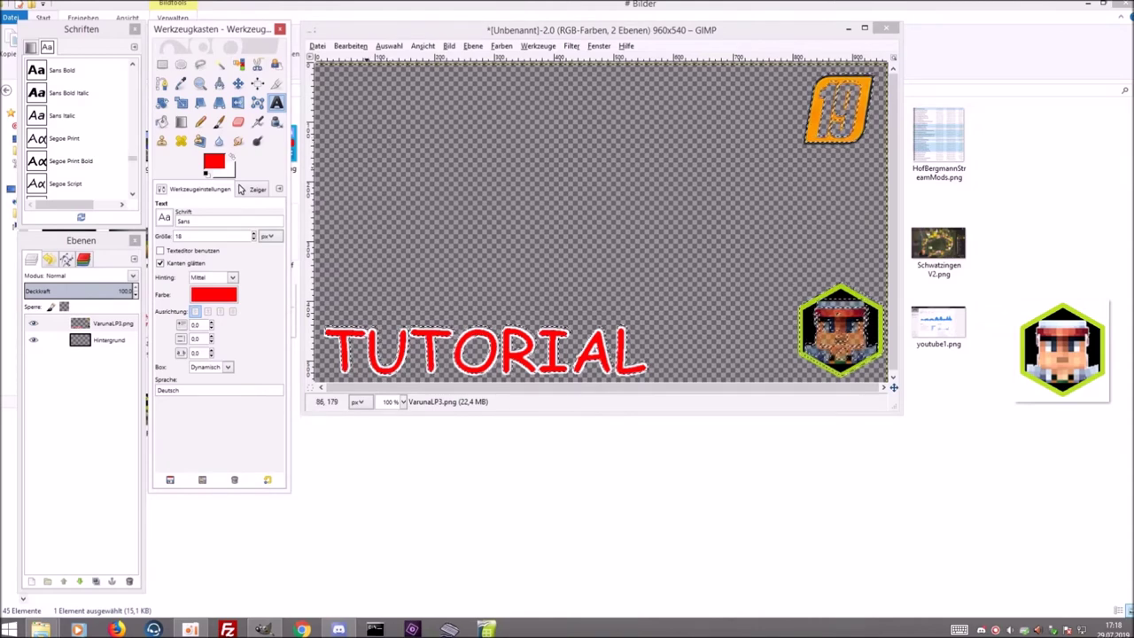
Add a '#1' text label at the top left in Ethnocentric font, size 50
click(358, 105)
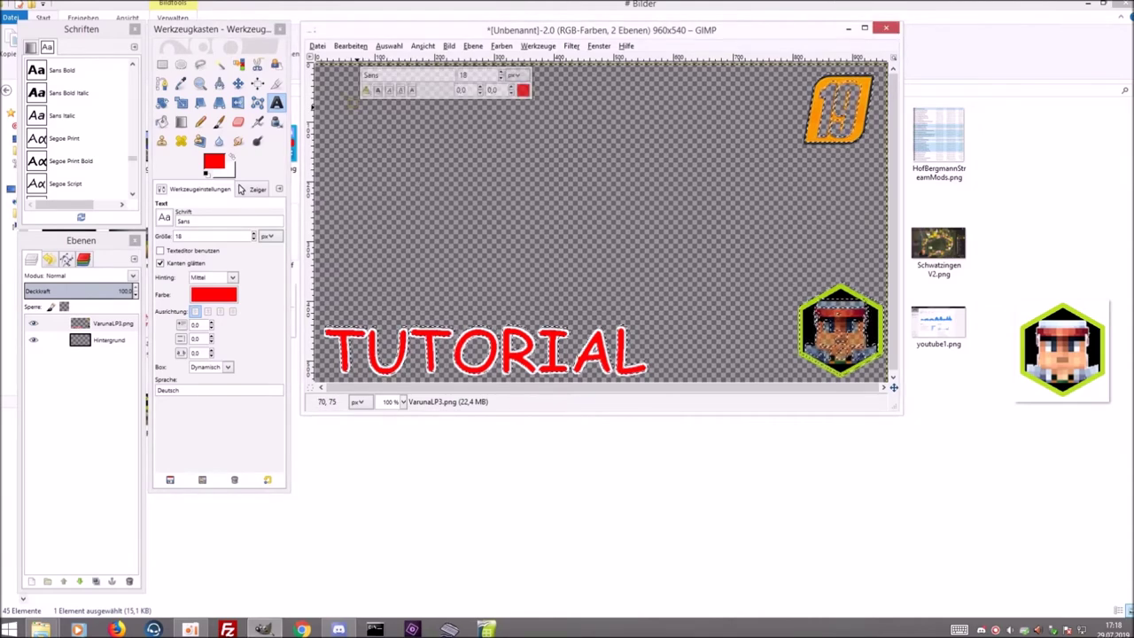
text(#)
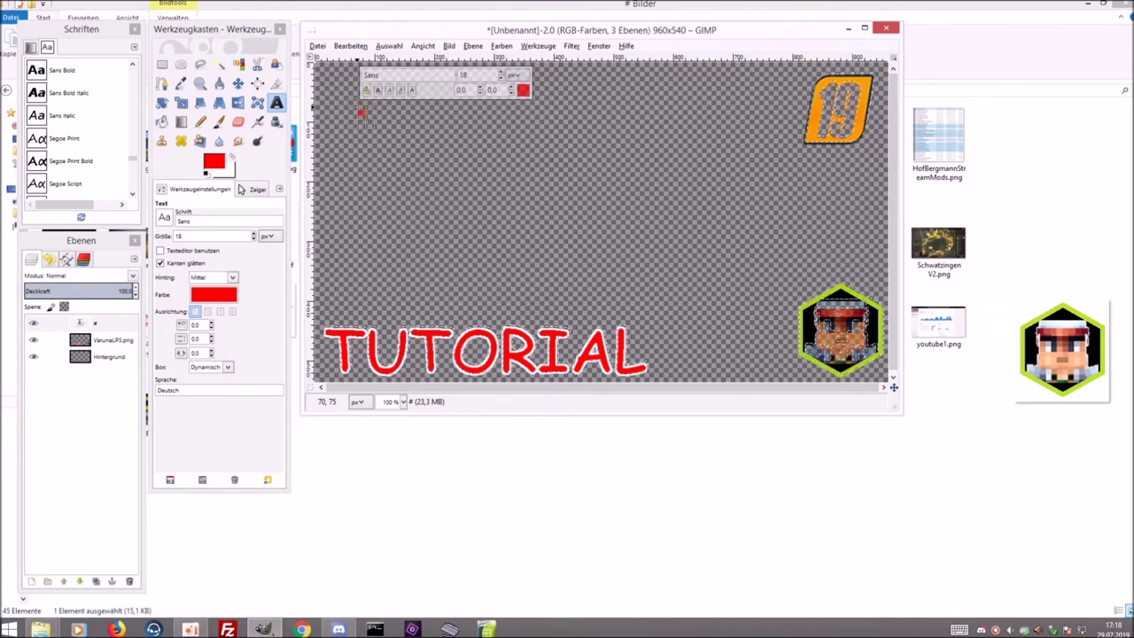
text(1)
double_click(364, 113)
click(408, 77)
text(E)
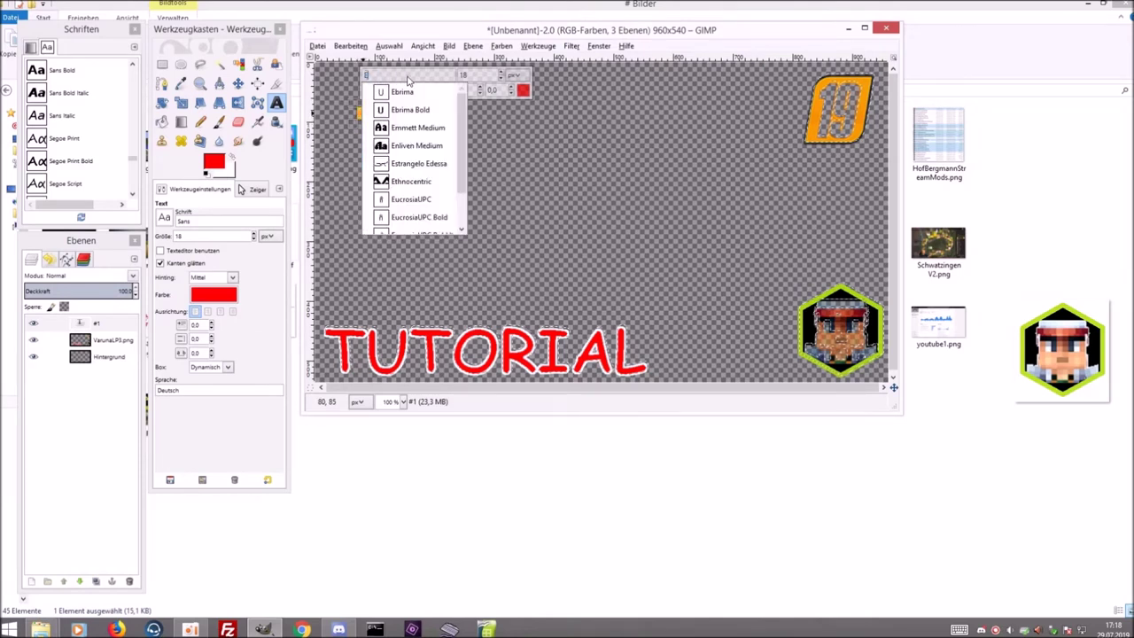
click(434, 186)
double_click(488, 77)
text(50)
key(Return)
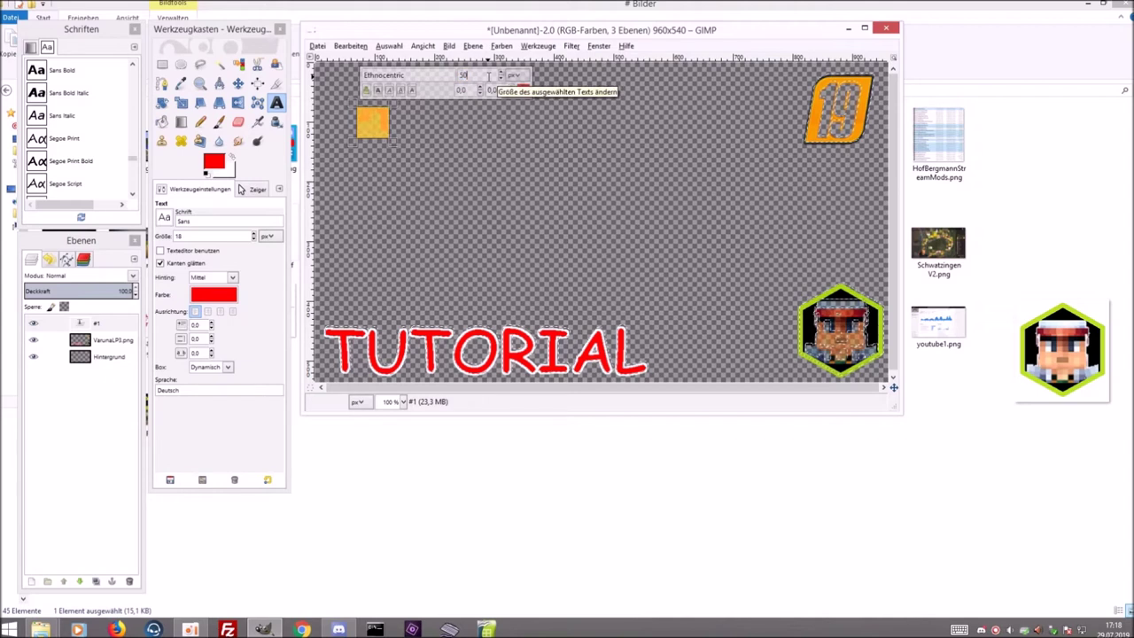
click(373, 120)
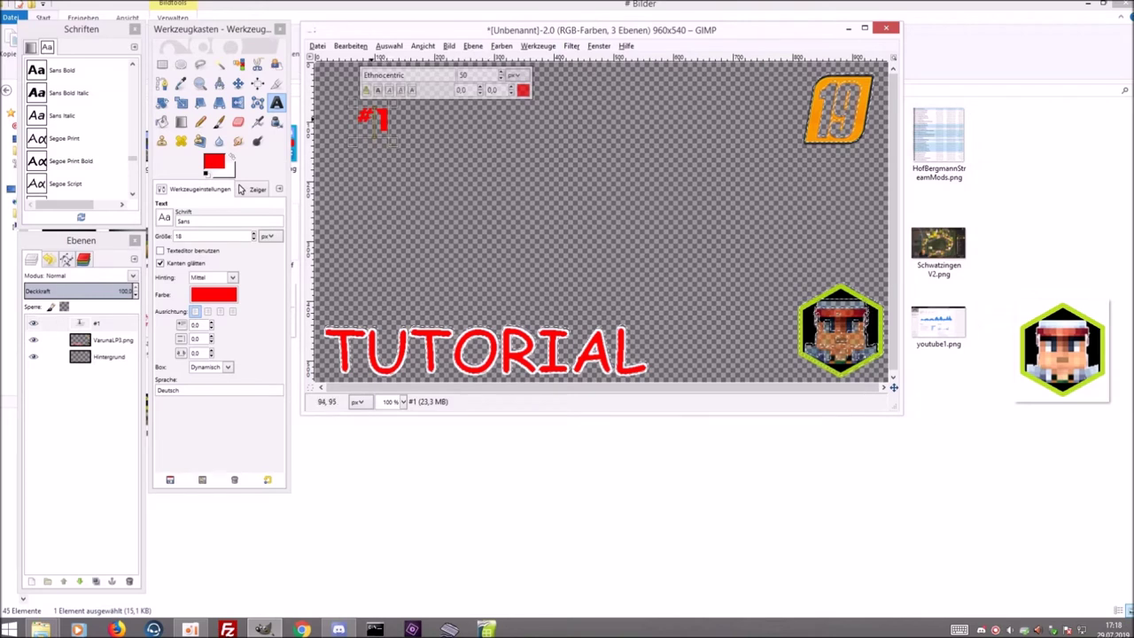
Delete the label's characters and retype '#1'
drag(376, 120, 363, 118)
click(239, 189)
key(Delete)
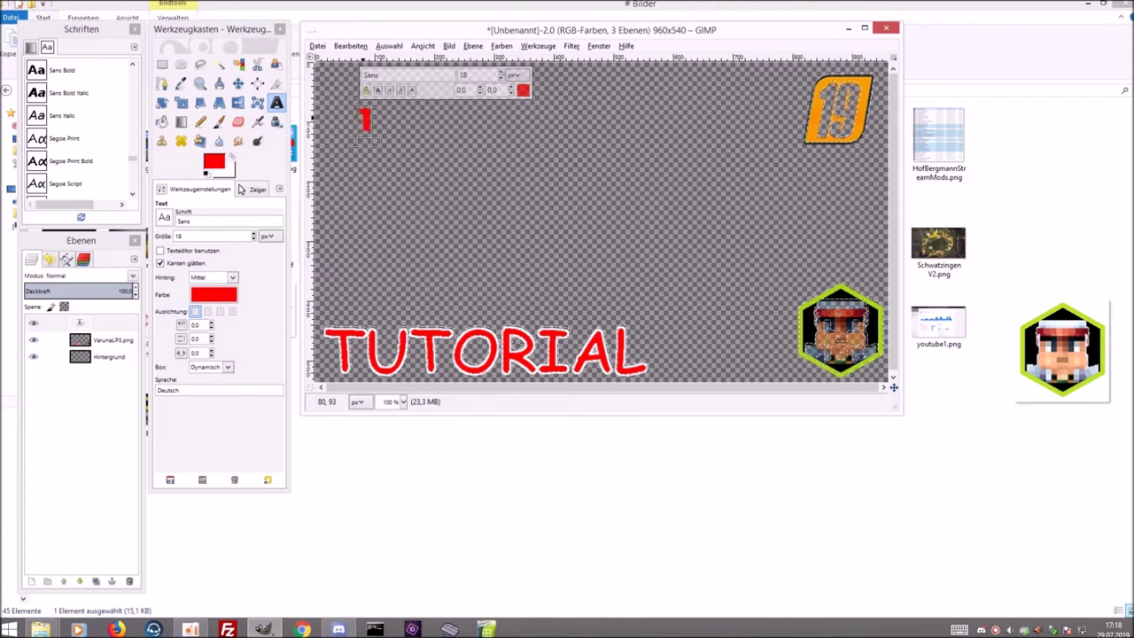
key(BackSpace)
text(#1)
Reapply Ethnocentric size 50 to the whole label and change it to '#2'
key(ctrl+a)
click(389, 75)
text(E)
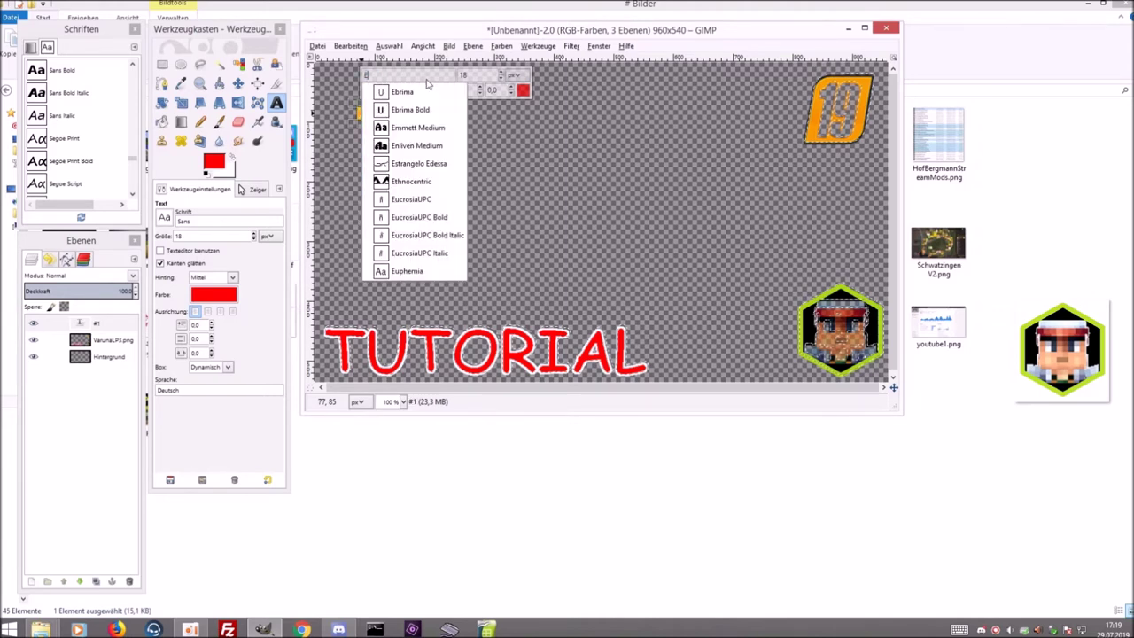
click(419, 182)
triple_click(488, 76)
text(50)
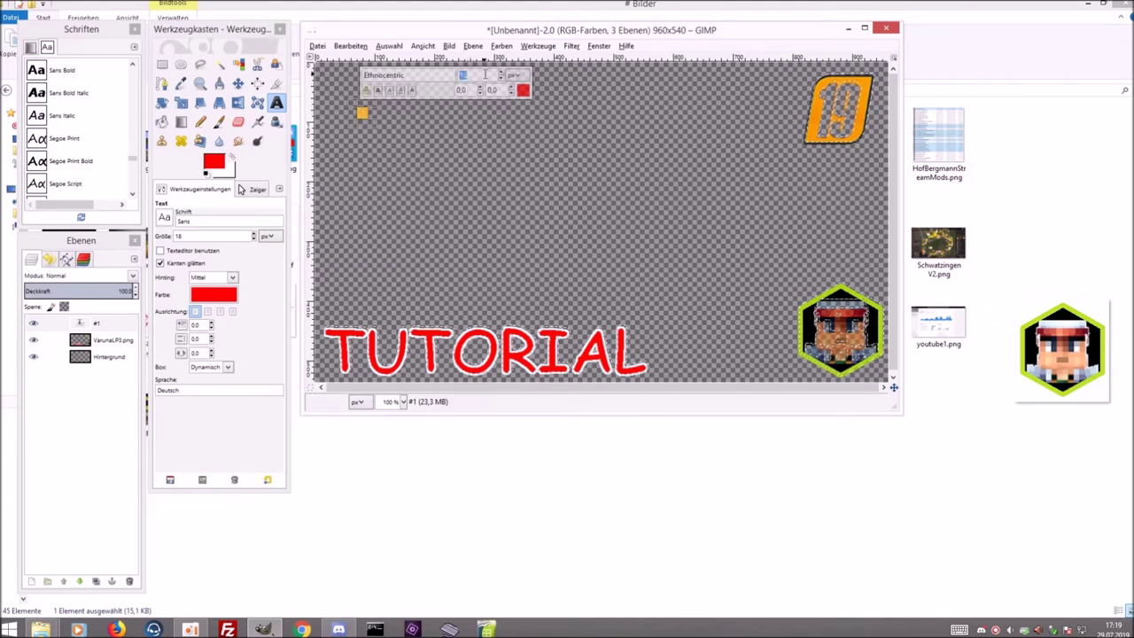
key(Return)
key(BackSpace)
text(2)
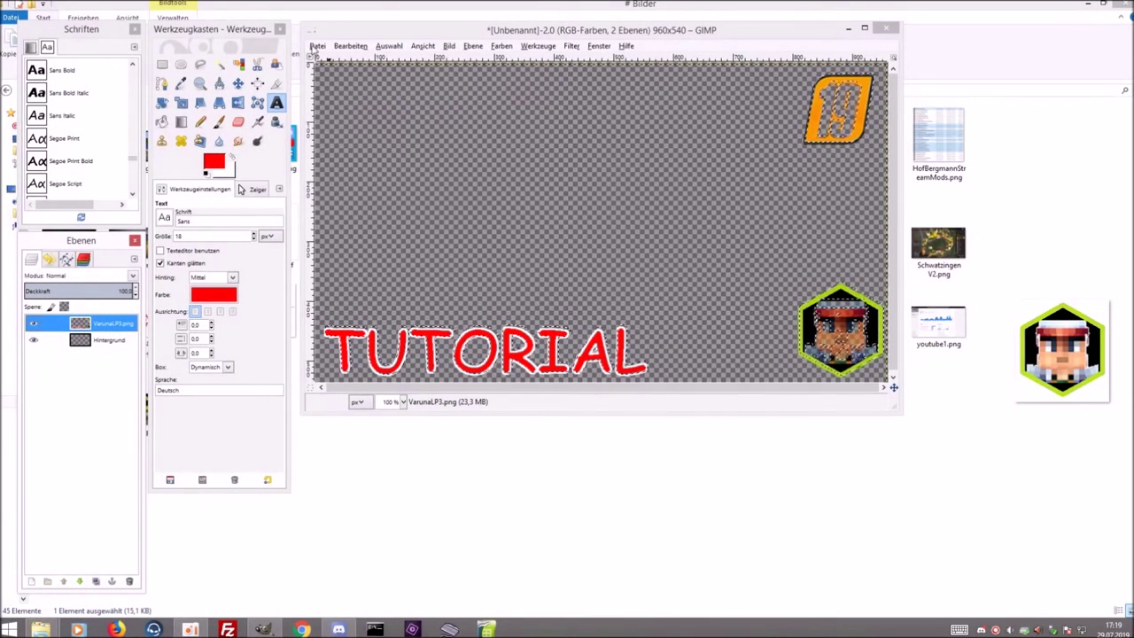
click(317, 46)
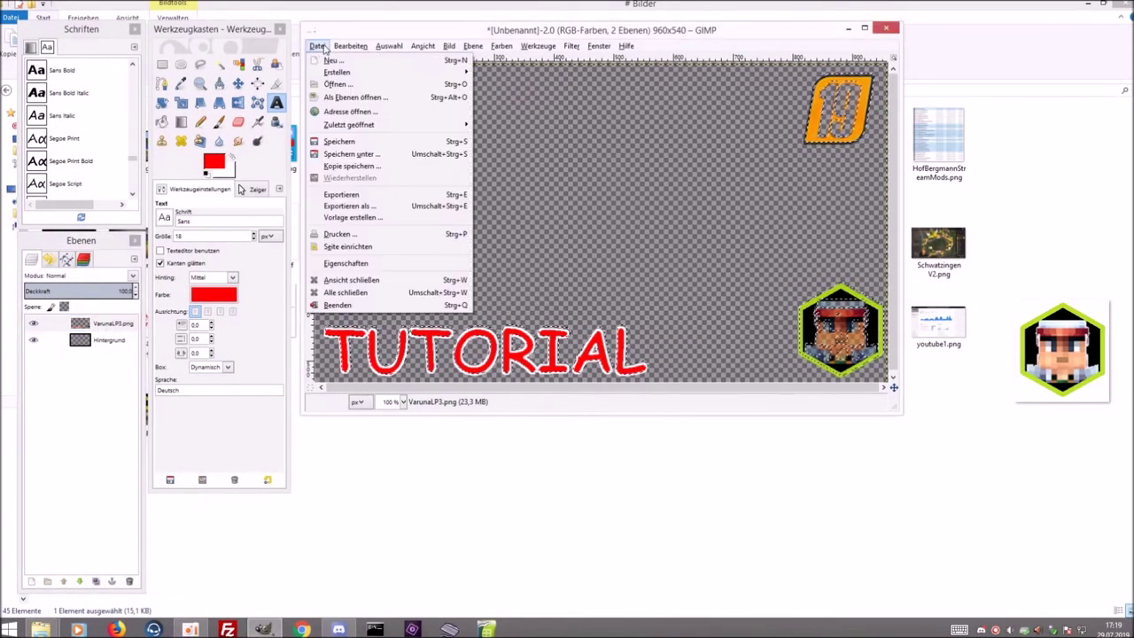
Save the image as #0.xcf in Media (G:) > # Aufnahmen > #1 LS19 Tutorial
click(338, 142)
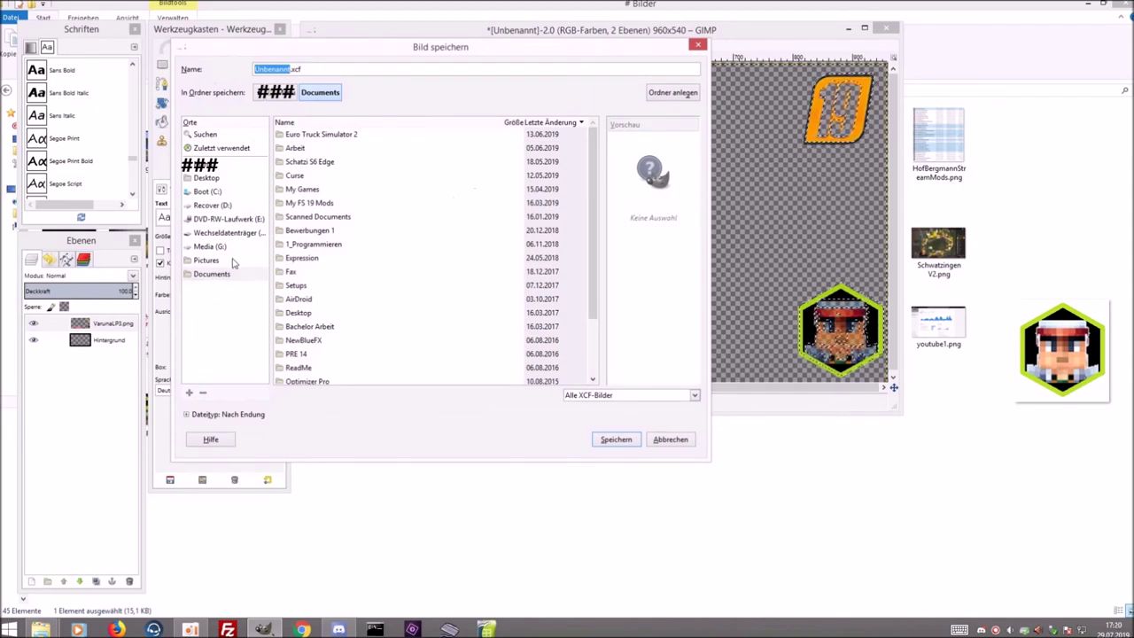
click(217, 248)
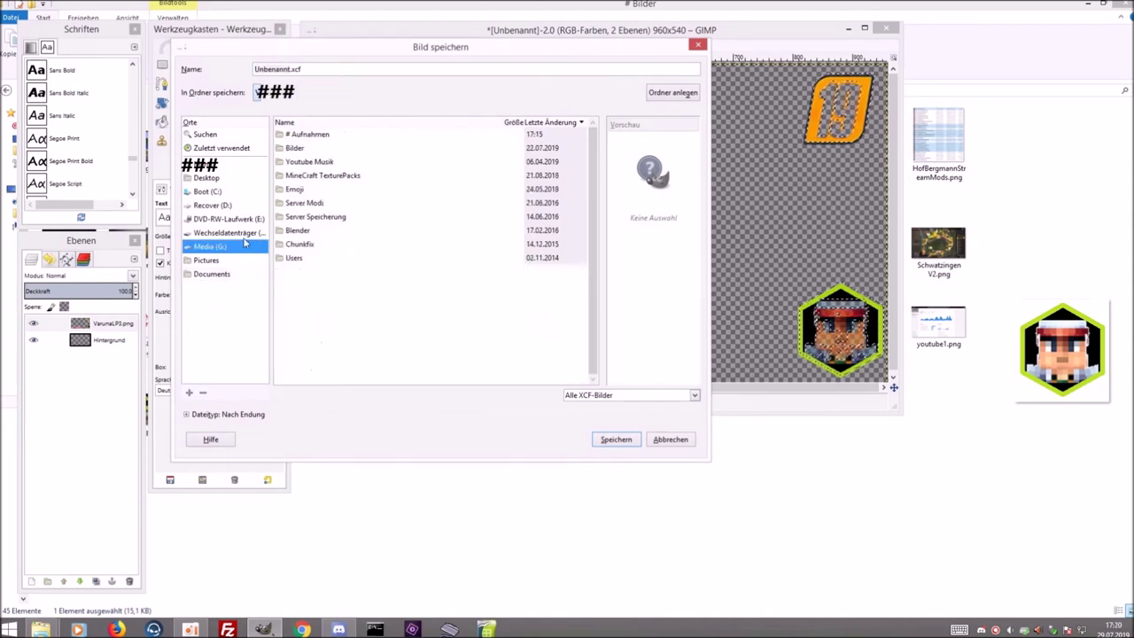
double_click(310, 135)
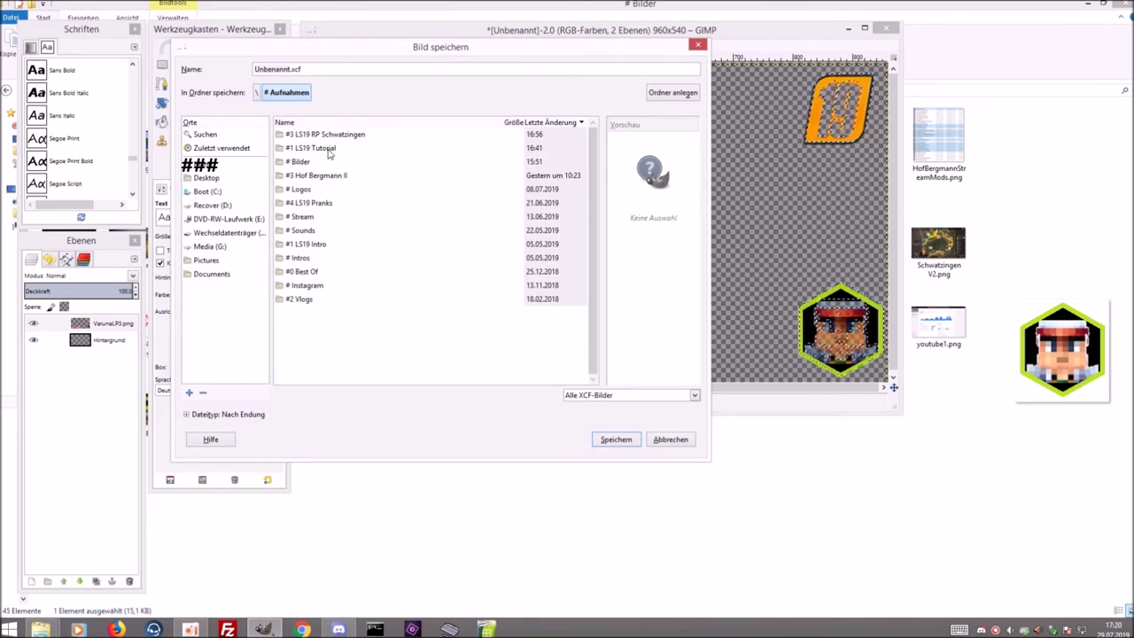
double_click(329, 150)
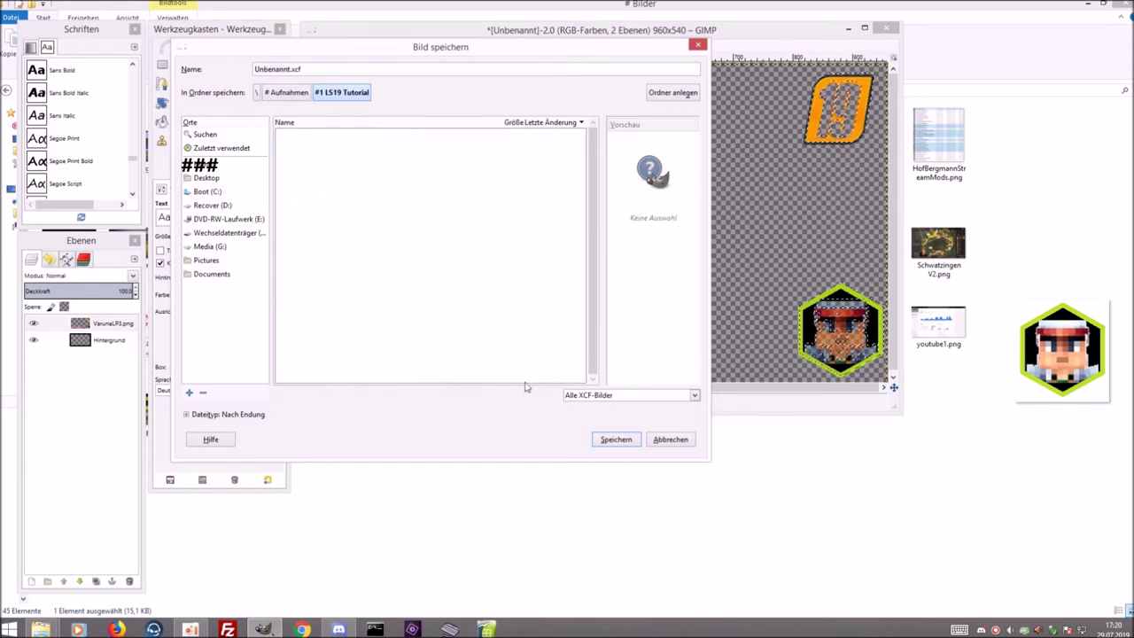
click(283, 69)
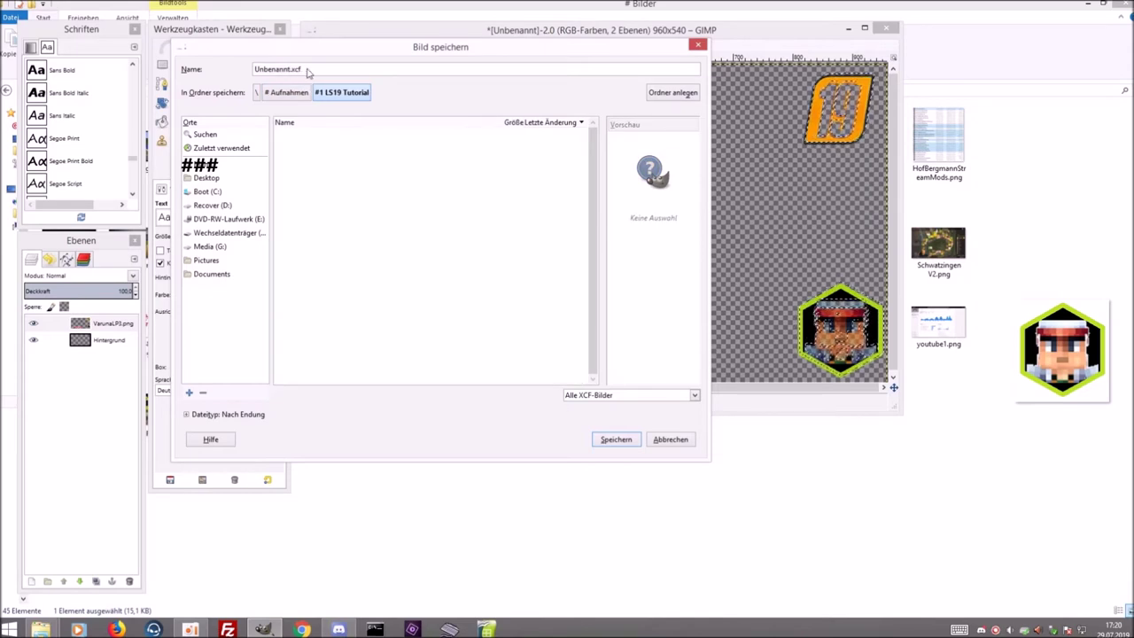
key(shift+Home)
text(#)
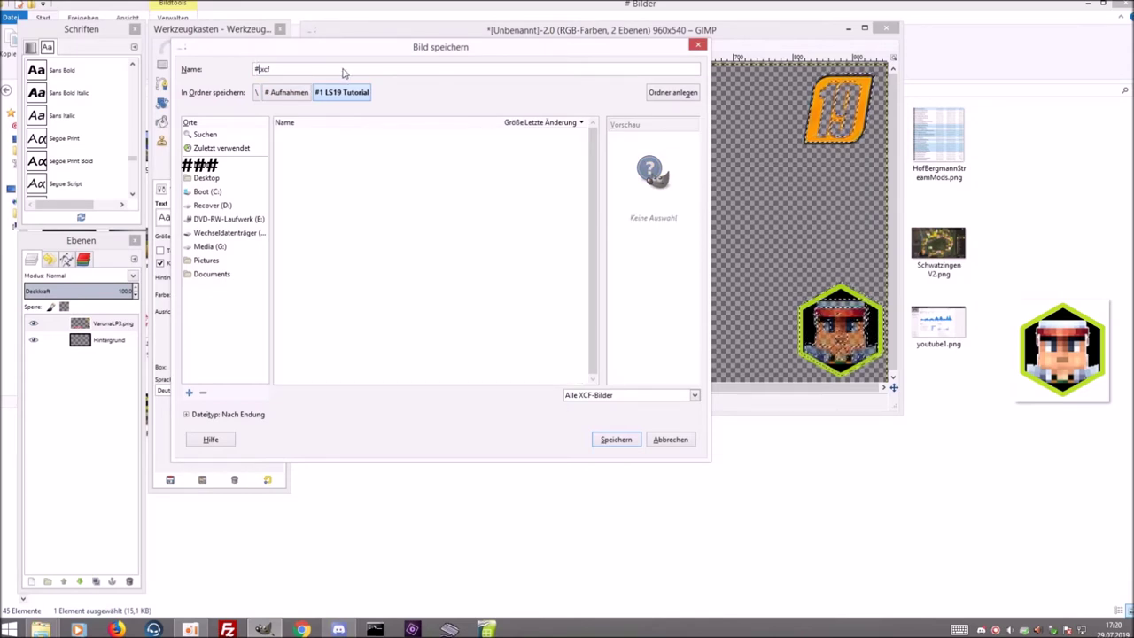
text(0)
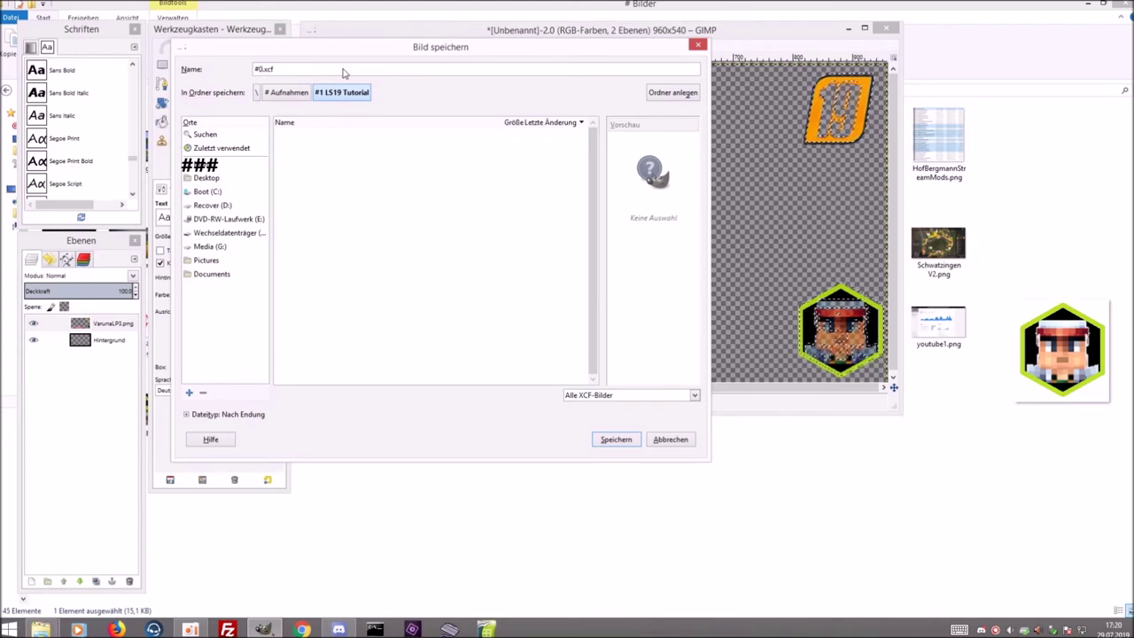
click(618, 440)
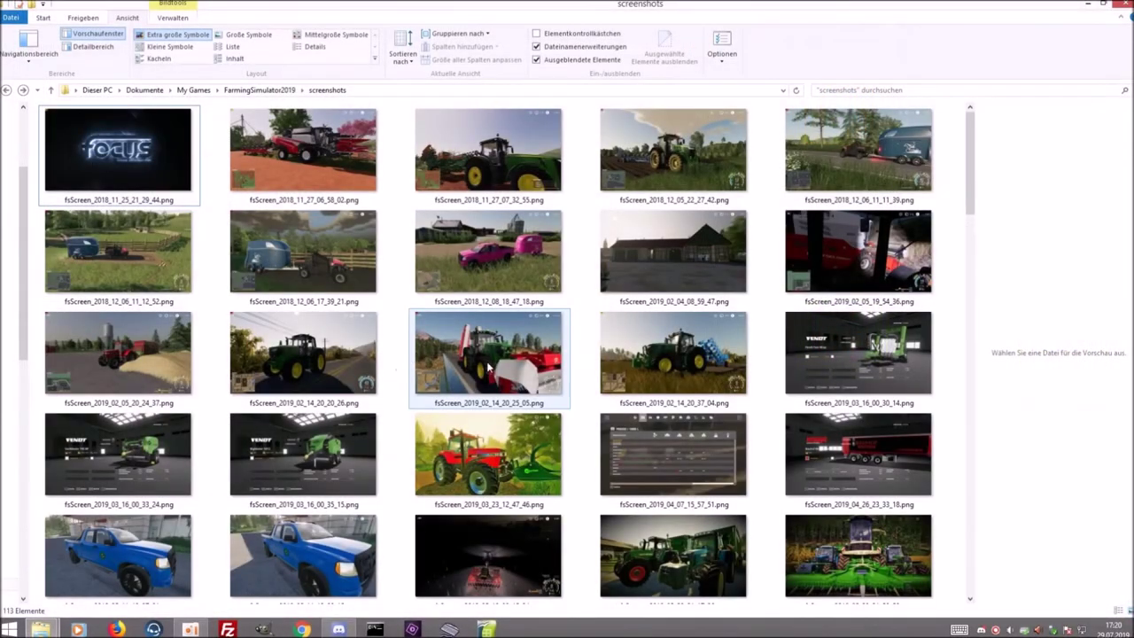
Find fsScreen_2019_06_13_09_03_09.png in the screenshots folder and open it in Paint via Bearbeiten
scroll(486, 364, down, 5)
scroll(487, 364, down, 5)
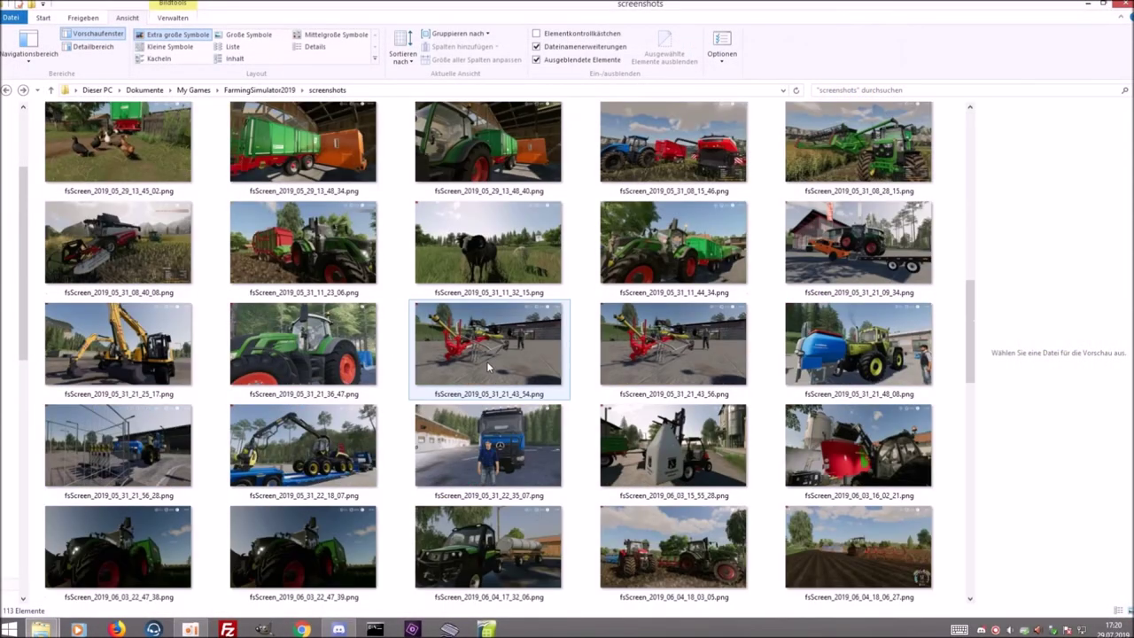
scroll(486, 364, down, 5)
scroll(487, 363, down, 5)
scroll(486, 367, up, 2)
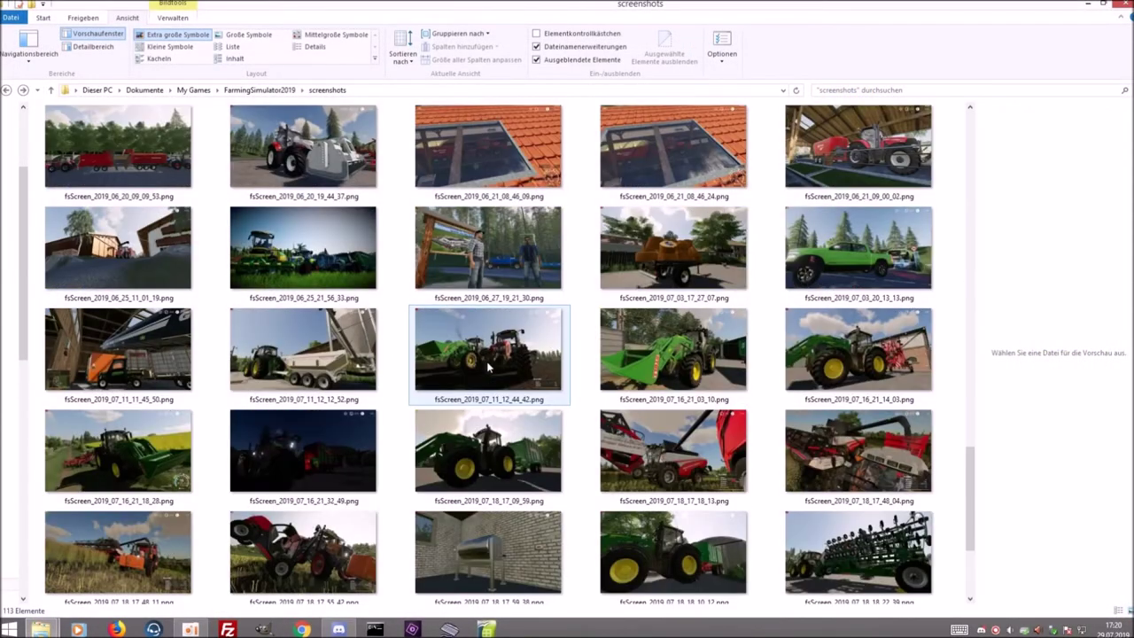
scroll(486, 366, up, 3)
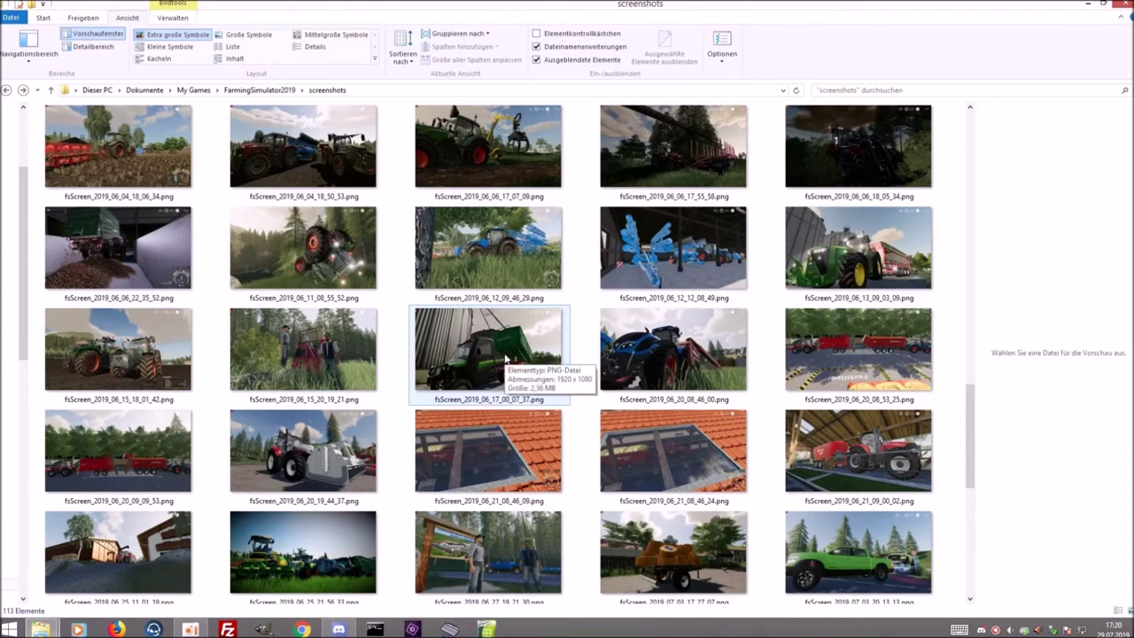
scroll(506, 359, up, 3)
scroll(762, 376, down, 2)
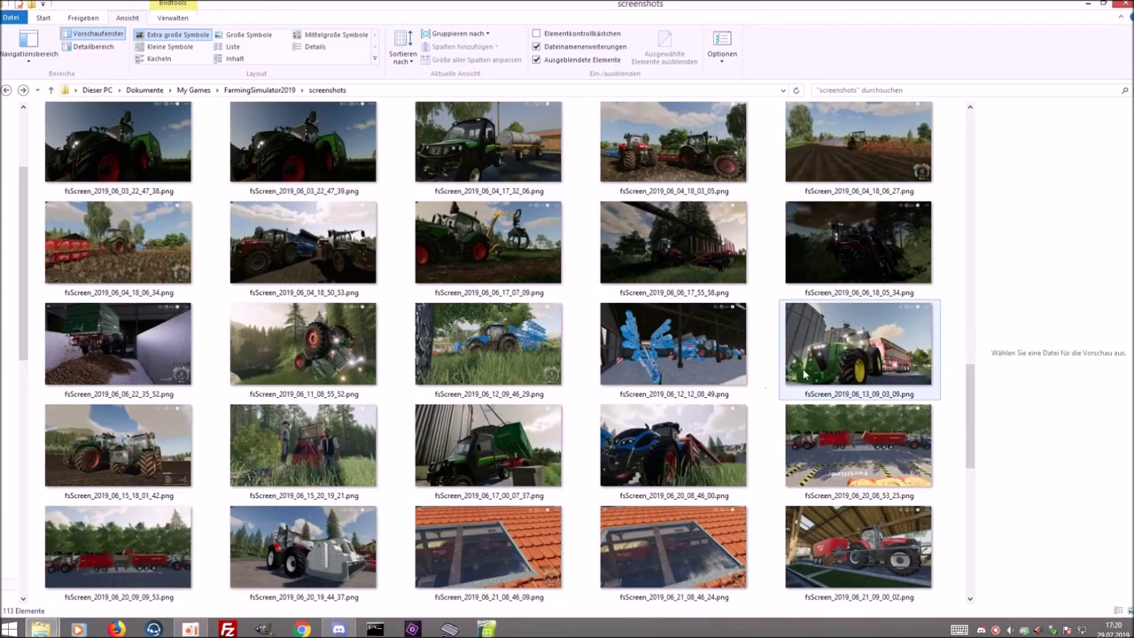
click(864, 350)
right_click(831, 352)
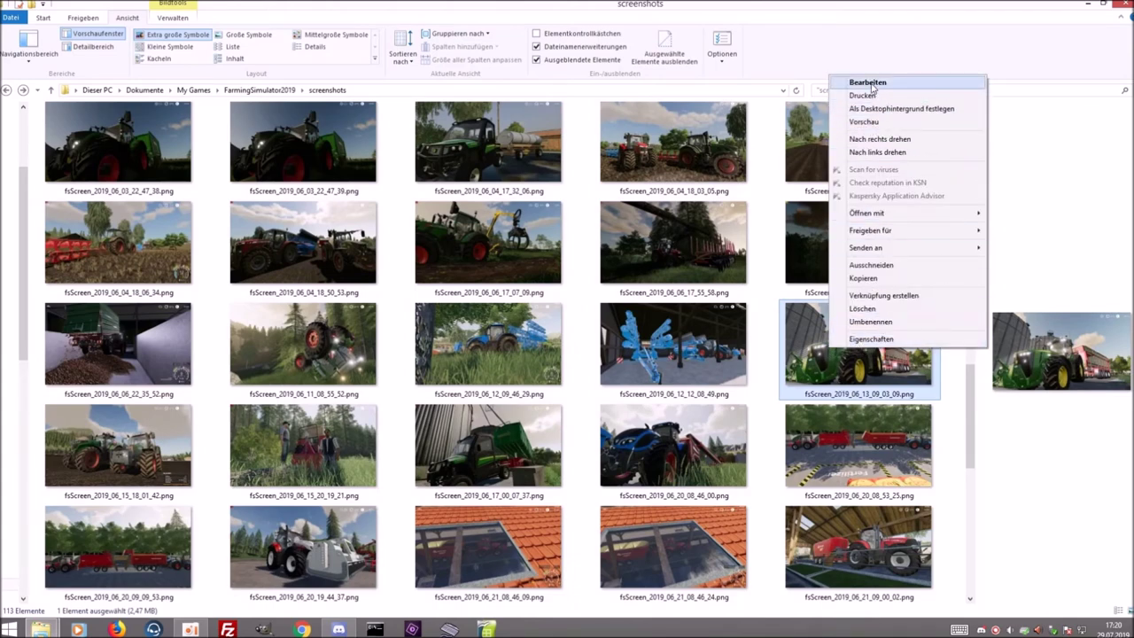
click(868, 83)
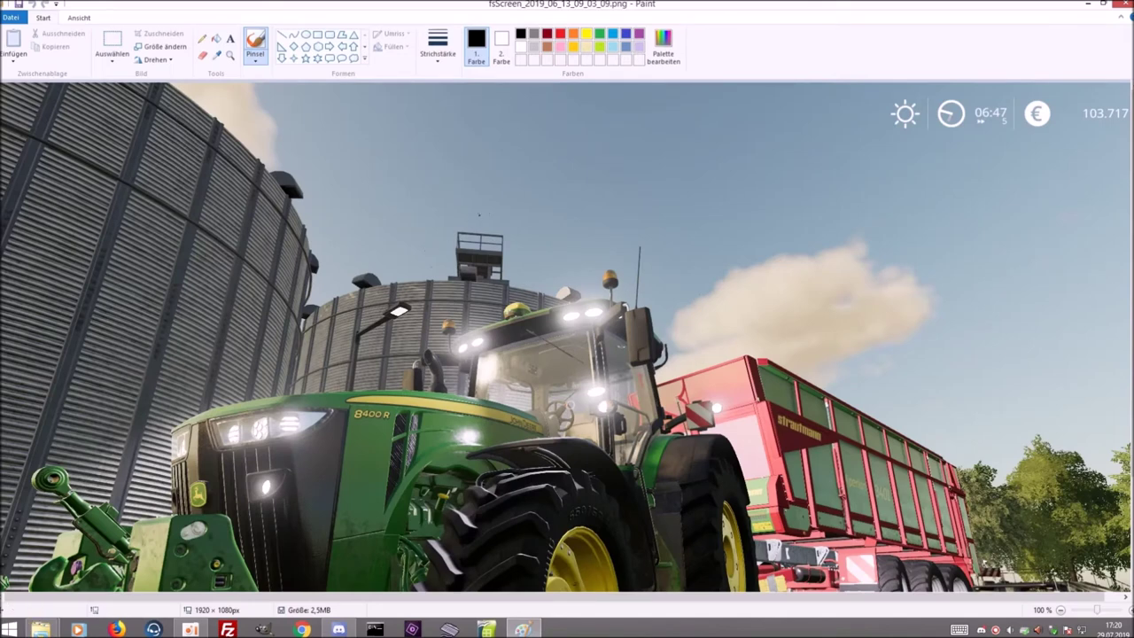
Resize the tractor screenshot to 50 percent (960 × 540 px) and save it when closing Paint
click(161, 46)
double_click(153, 108)
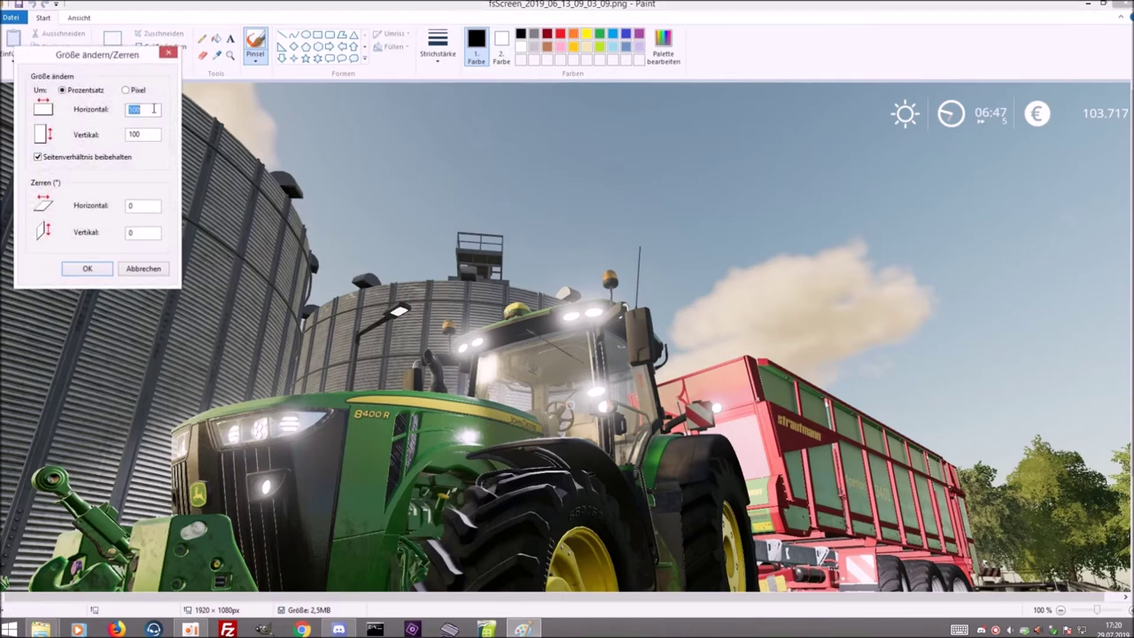
text(50)
key(Return)
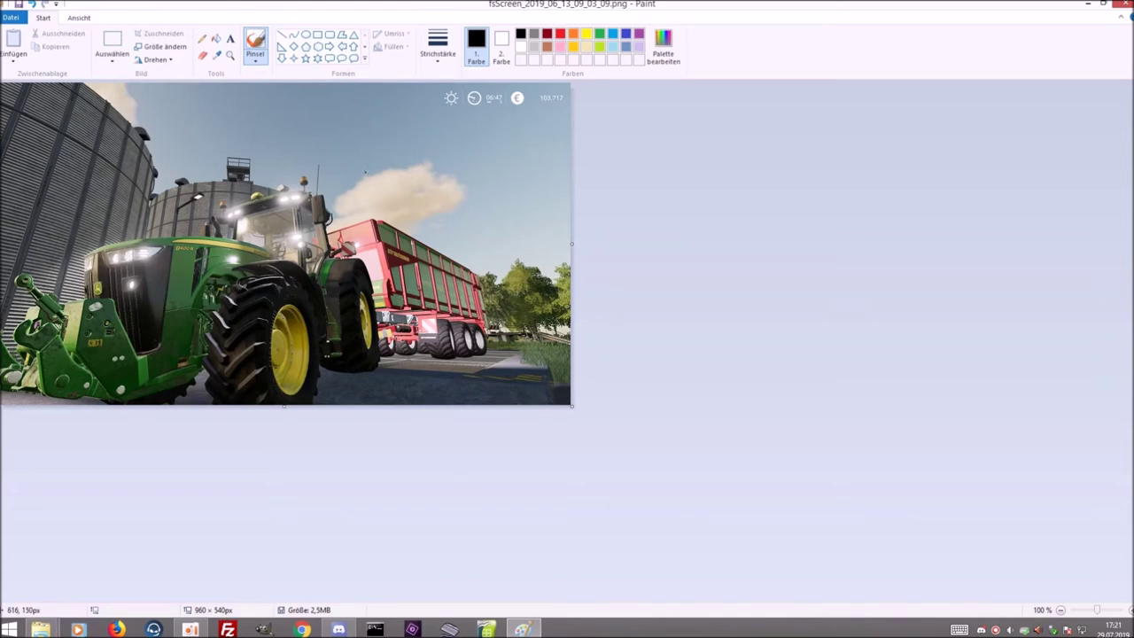
click(1127, 6)
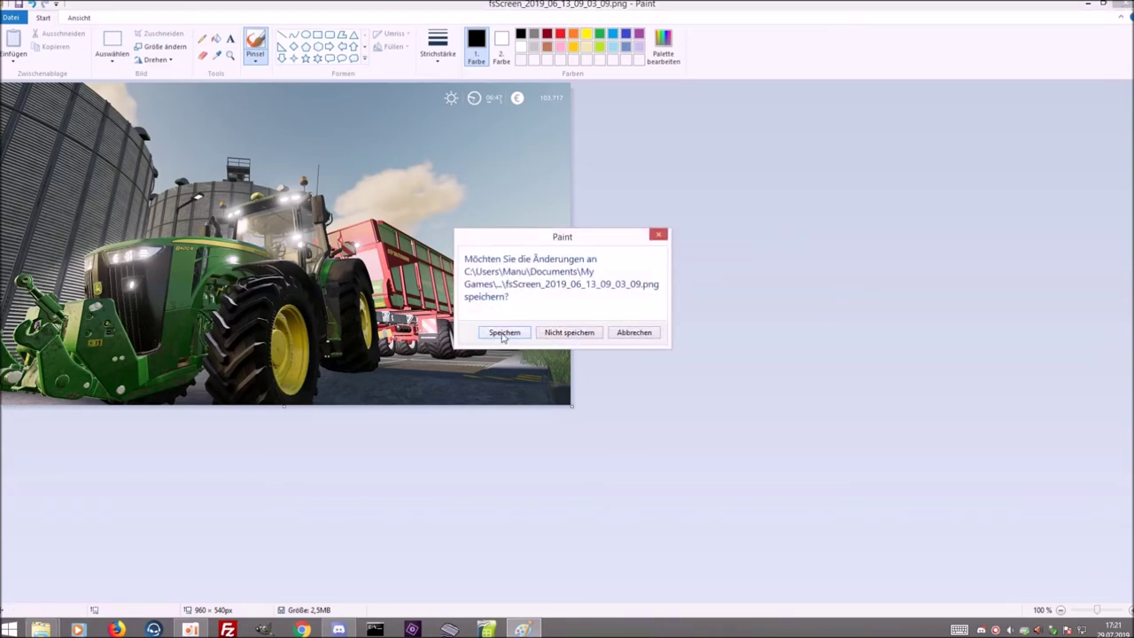
click(505, 337)
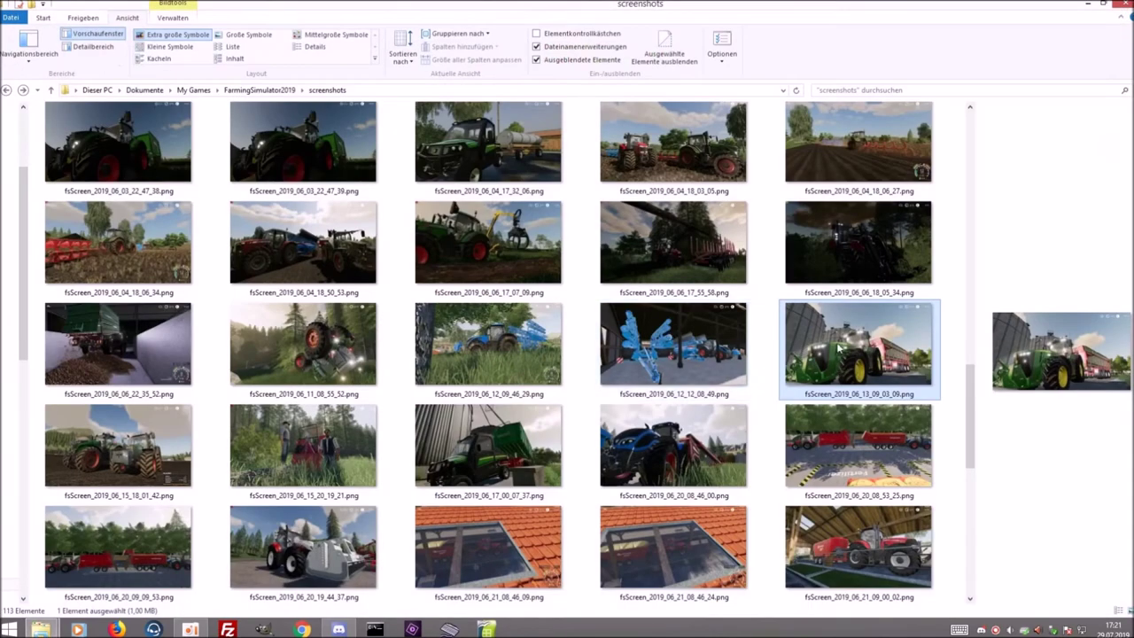
Open the resized tractor screenshot with Öffnen mit > Fotos
right_click(848, 348)
mouse_move(875, 481)
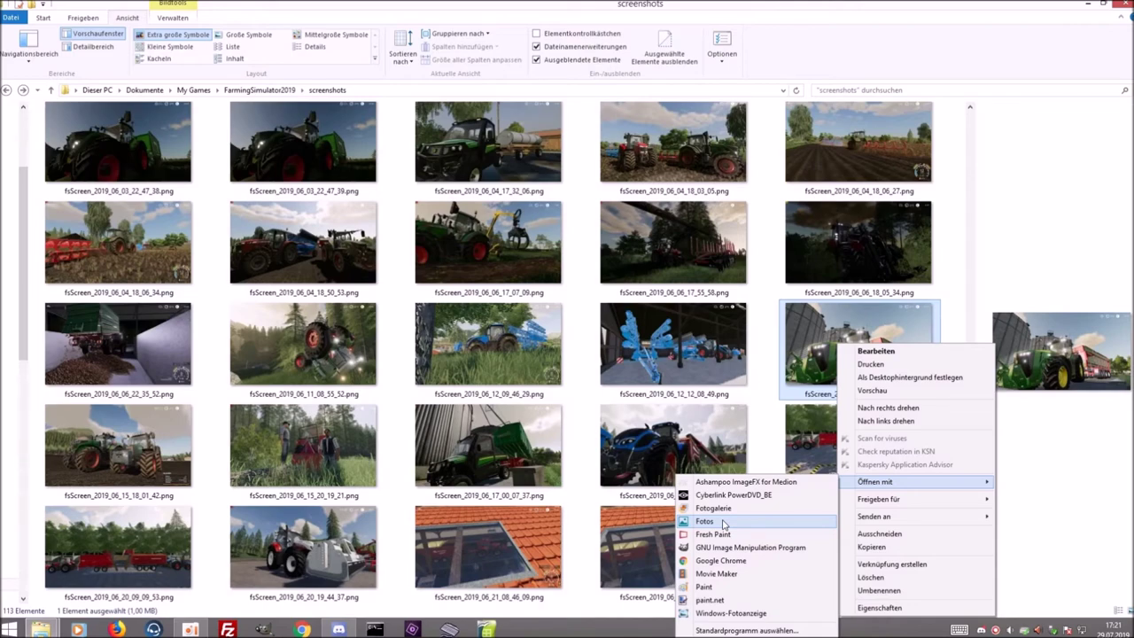
click(723, 523)
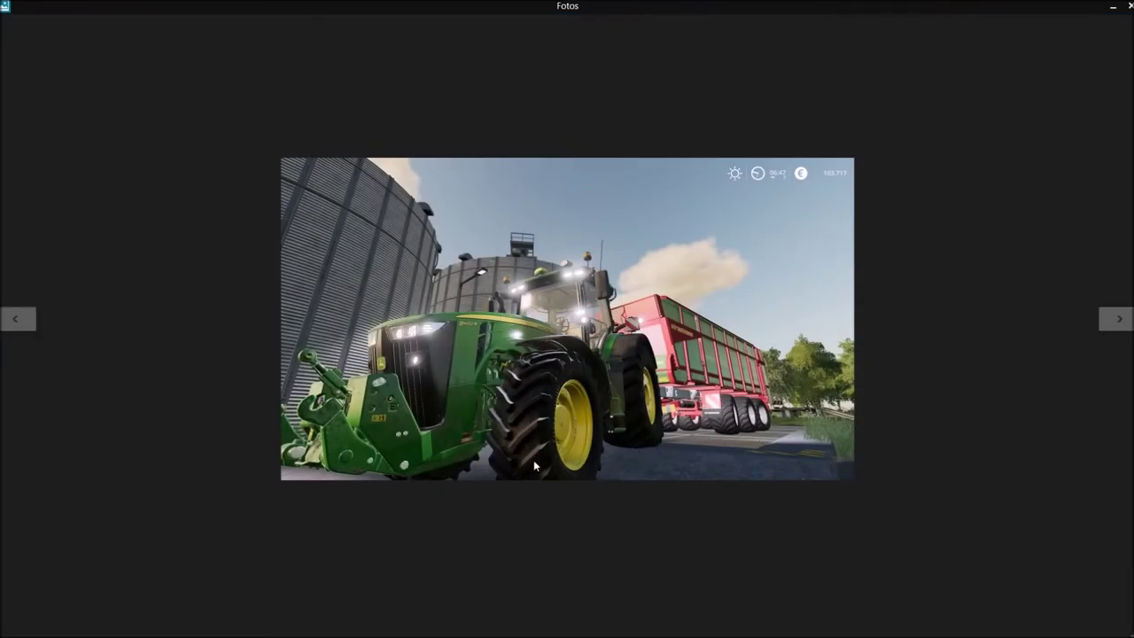
Start editing, try the black-and-white filter, then pick the colour auto-correction variant
click(1110, 608)
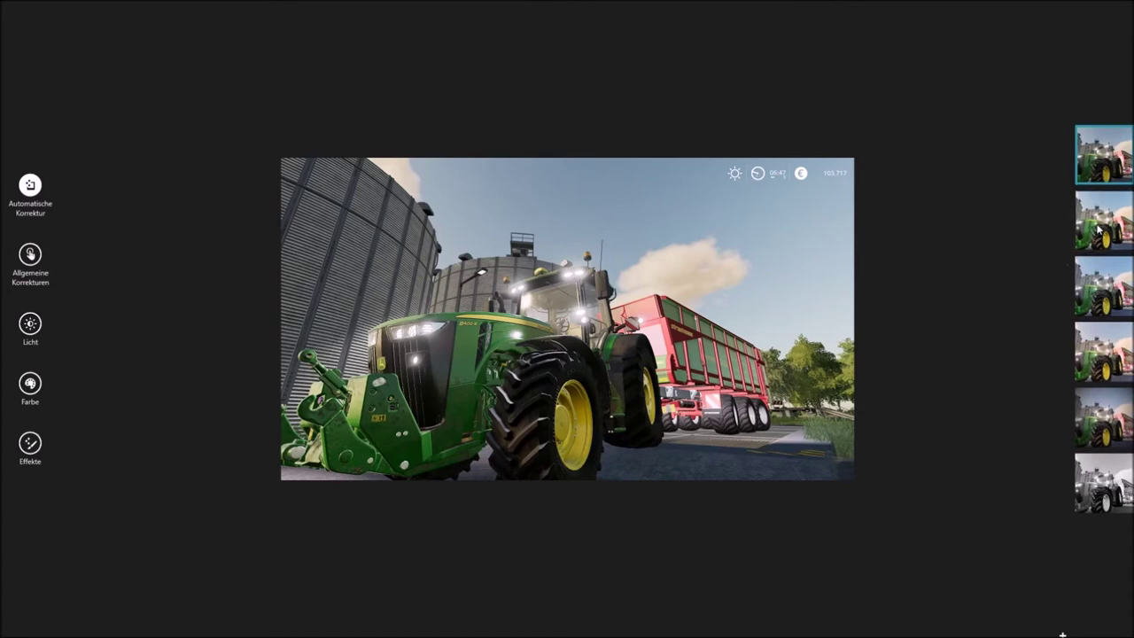
click(1096, 337)
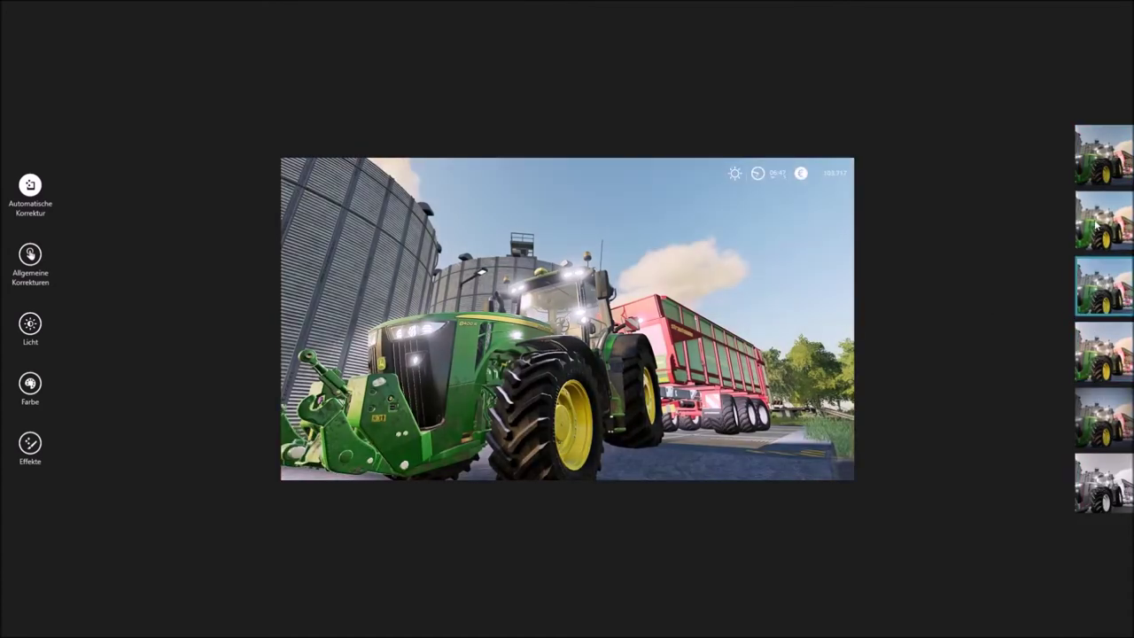
click(1098, 483)
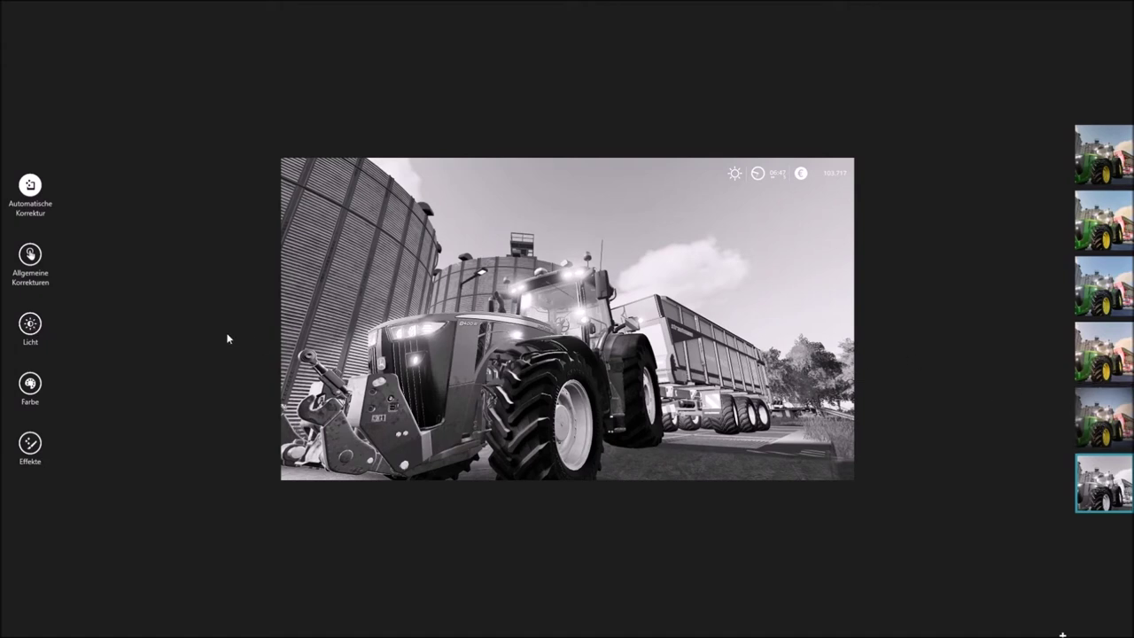
click(30, 324)
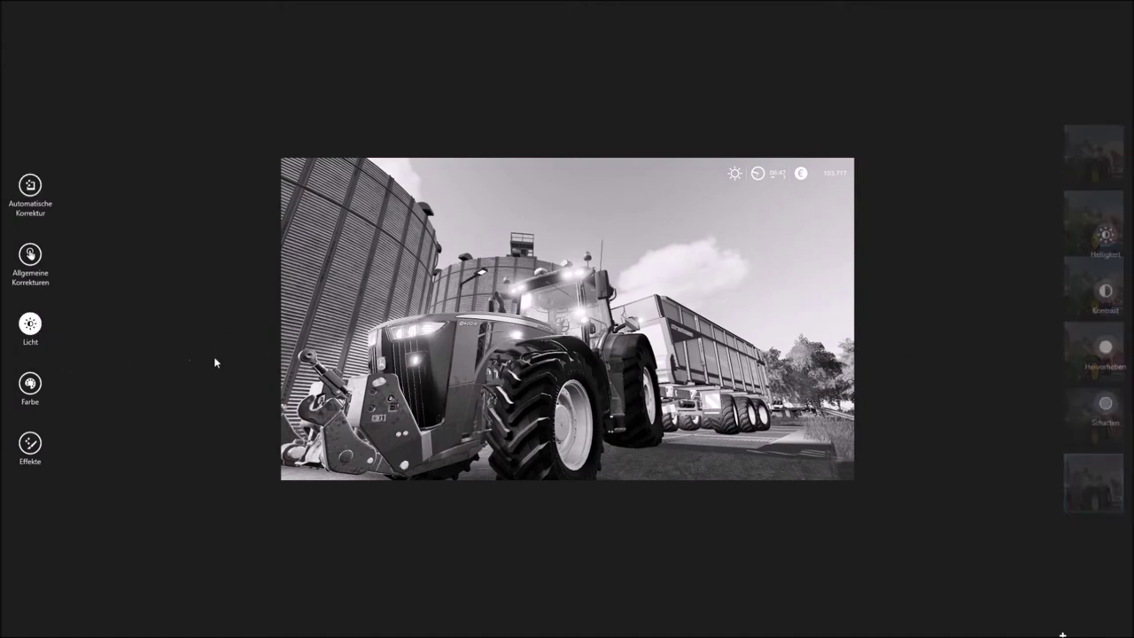
click(32, 256)
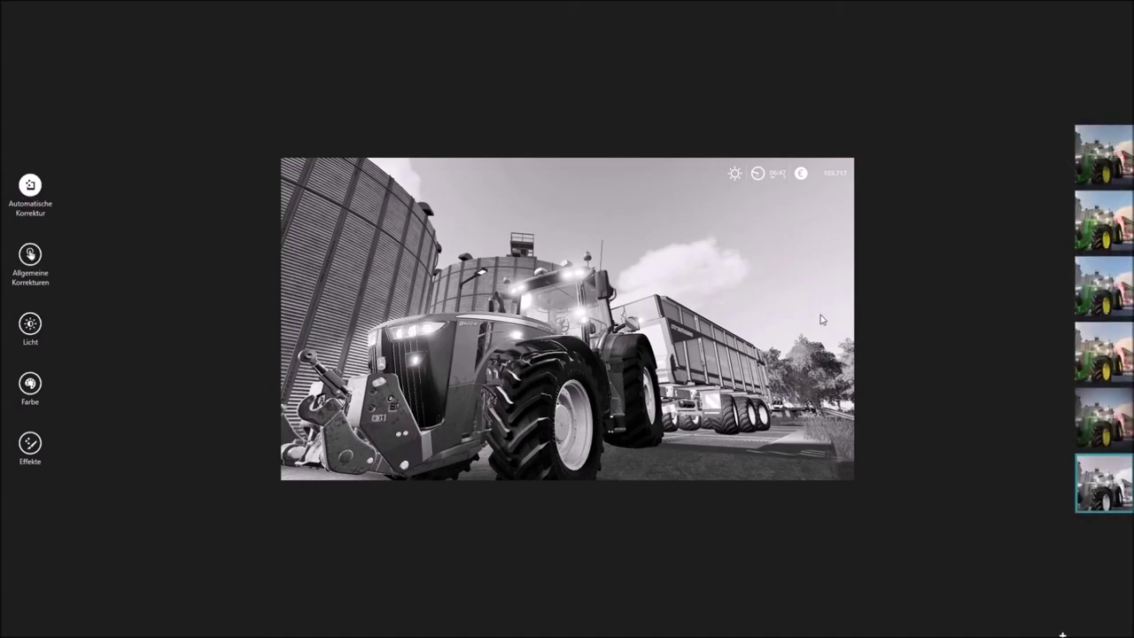
click(1100, 228)
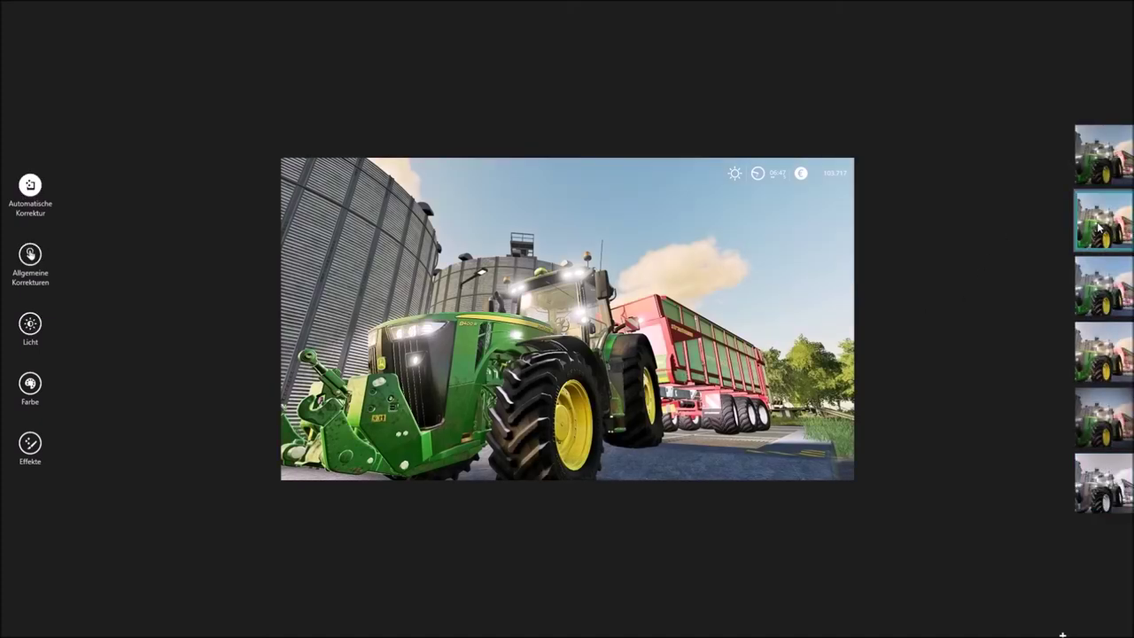
Adjust the Licht dials: contrast, shadows to about 25, brightness and highlights
click(30, 323)
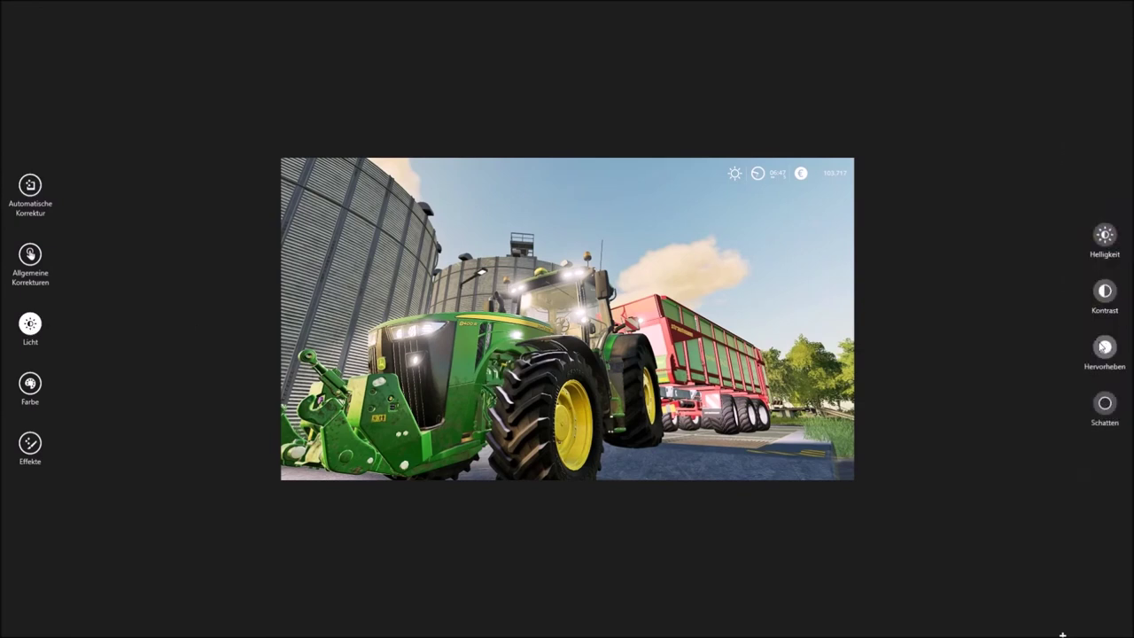
mouse_move(1104, 291)
mouse_down()
mouse_move(1019, 249)
mouse_move(1091, 259)
mouse_up()
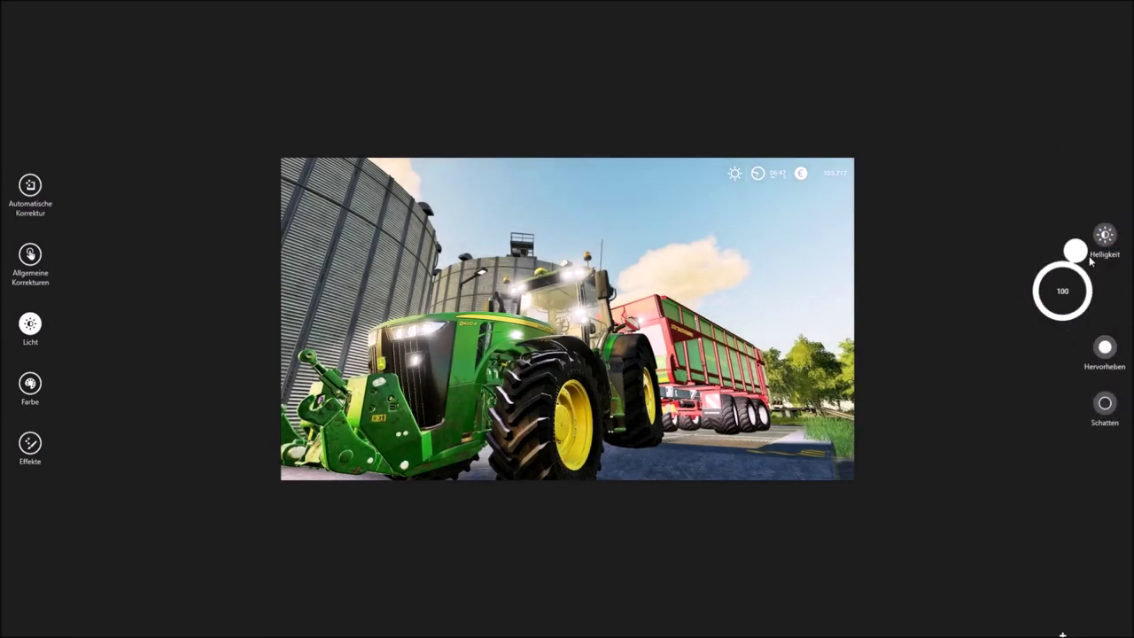
mouse_move(1108, 409)
mouse_down()
mouse_move(1096, 432)
mouse_move(1054, 446)
mouse_move(1033, 436)
mouse_move(1088, 352)
mouse_move(995, 412)
mouse_move(1106, 416)
mouse_move(1104, 402)
mouse_move(984, 394)
mouse_move(1099, 416)
mouse_move(1083, 441)
mouse_up()
click(1115, 251)
mouse_move(1103, 240)
mouse_down()
mouse_move(1037, 266)
mouse_move(1025, 209)
mouse_move(1089, 260)
mouse_move(1083, 198)
mouse_move(1045, 192)
mouse_move(1002, 254)
mouse_up()
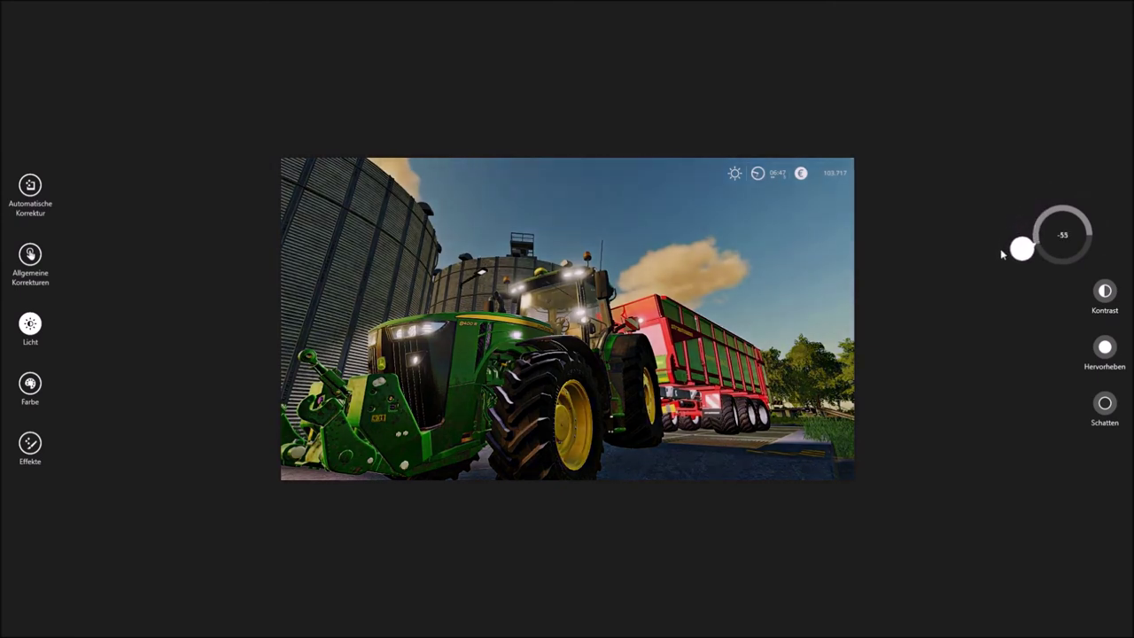
click(1108, 292)
click(1105, 347)
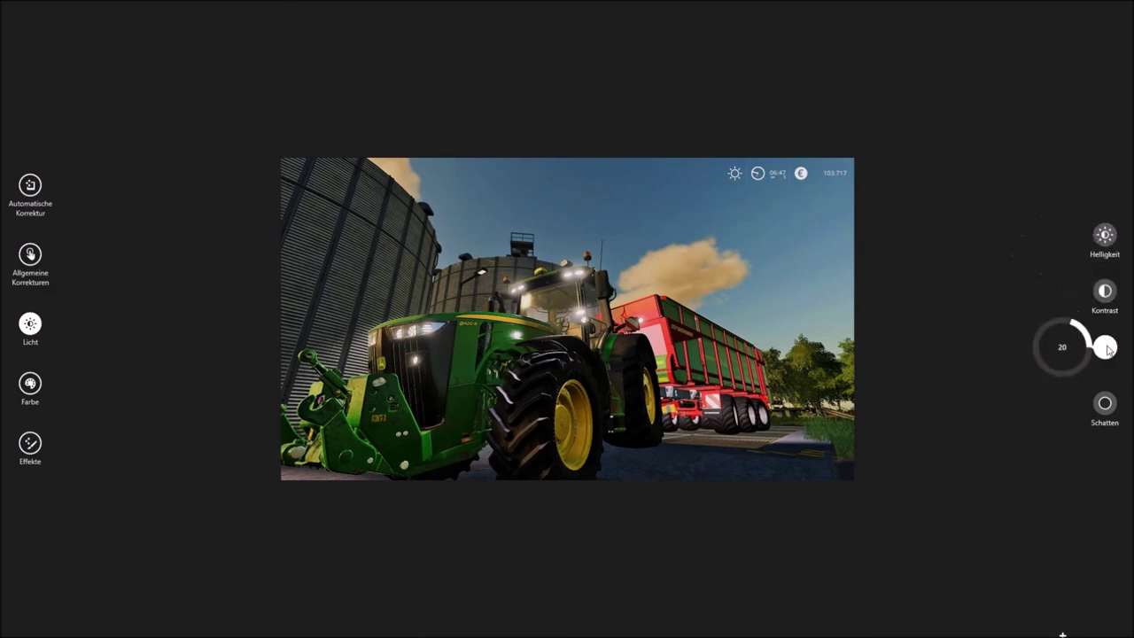
mouse_move(1105, 347)
mouse_down()
mouse_move(1034, 381)
mouse_move(1028, 317)
mouse_move(1041, 335)
mouse_move(1043, 291)
mouse_move(1016, 342)
mouse_move(1077, 303)
mouse_move(1078, 397)
mouse_up()
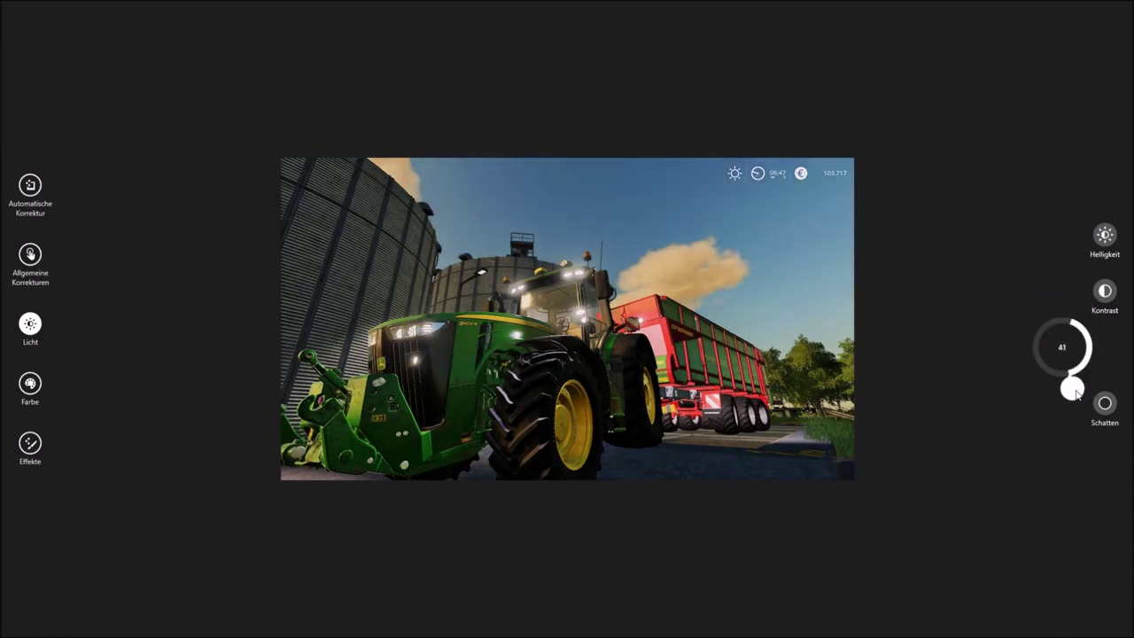
click(43, 387)
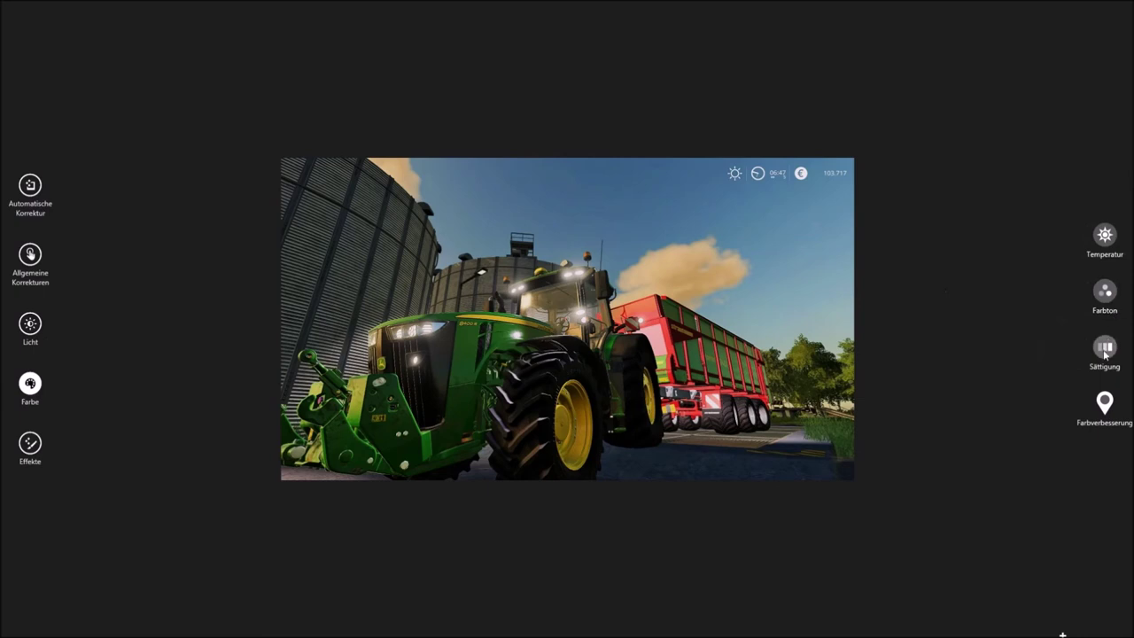
Raise Sättigung to 100 and shift the Temperatur toward cool blue
click(1105, 348)
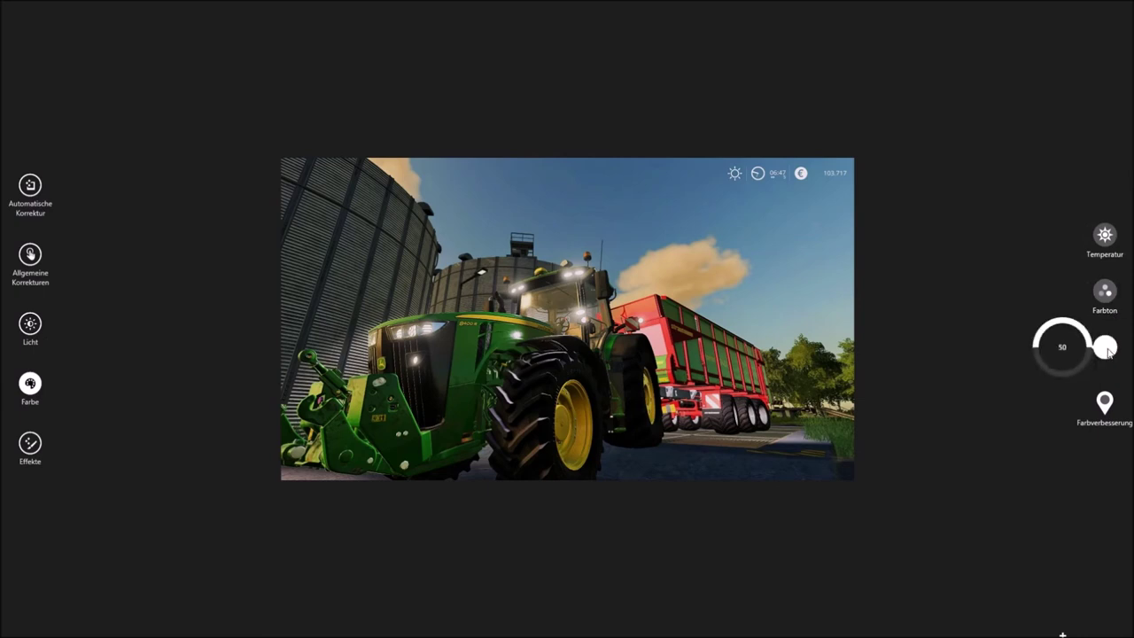
drag(1108, 352, 992, 341)
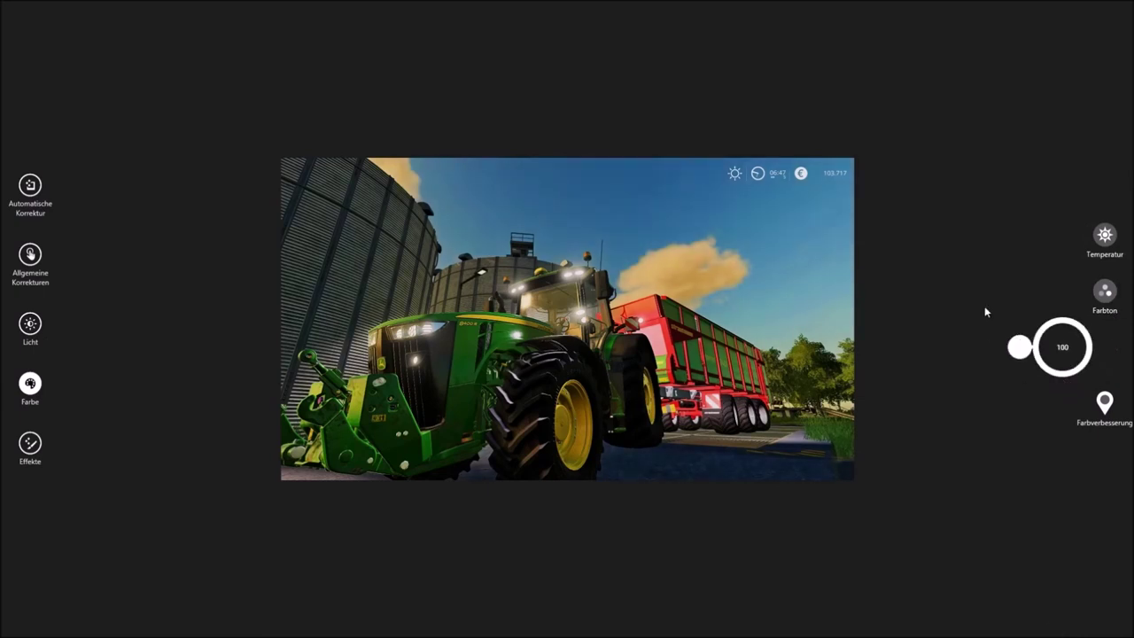
click(1105, 236)
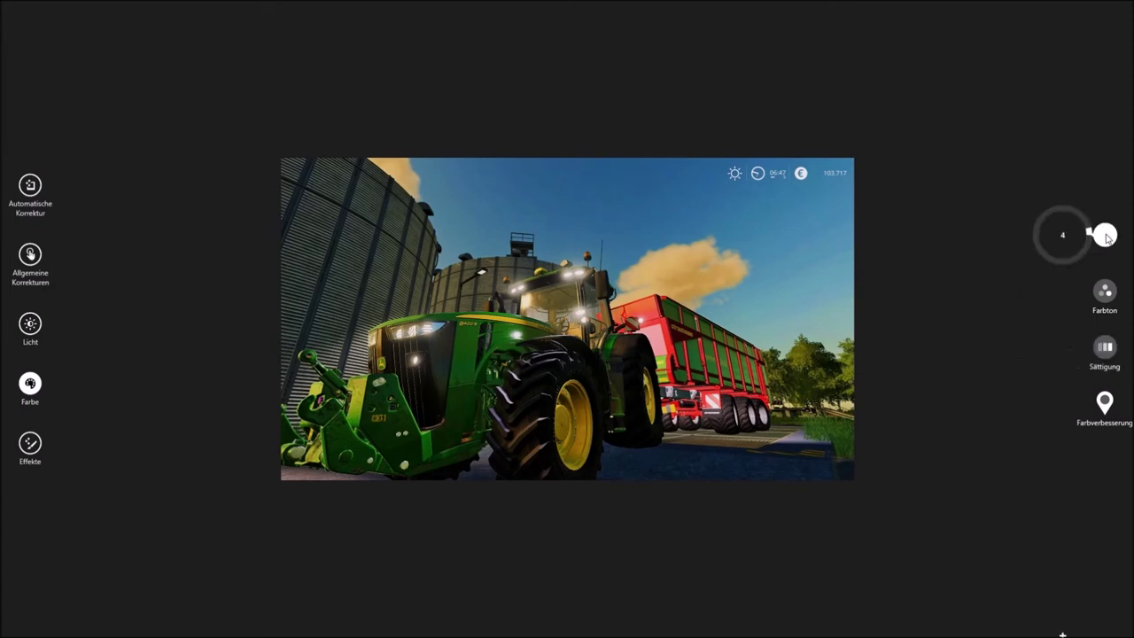
mouse_move(1107, 238)
mouse_down()
mouse_move(1016, 233)
mouse_move(1011, 256)
mouse_up()
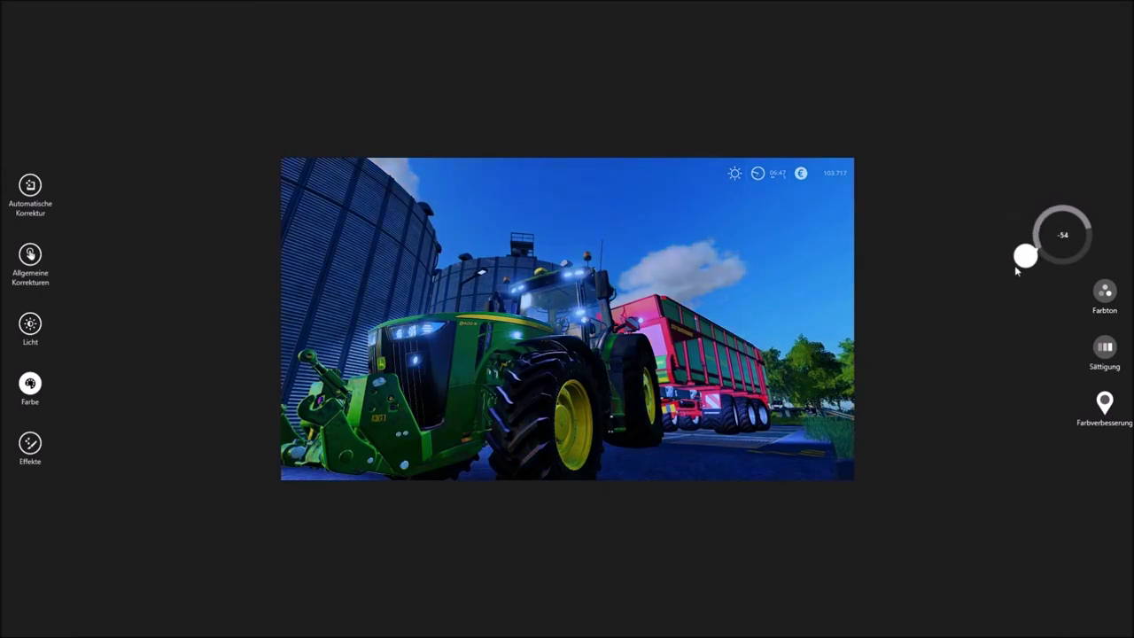
mouse_move(1017, 268)
mouse_down()
mouse_move(1109, 277)
mouse_move(1026, 290)
mouse_up()
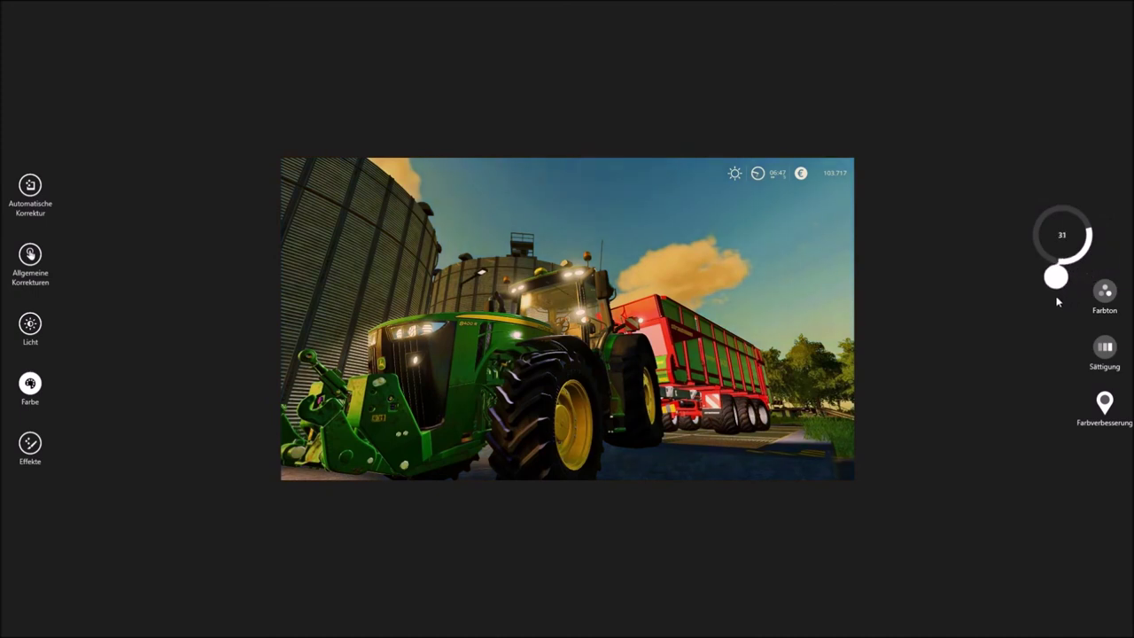
mouse_move(1027, 290)
mouse_down()
mouse_move(1033, 232)
mouse_move(1093, 204)
mouse_up()
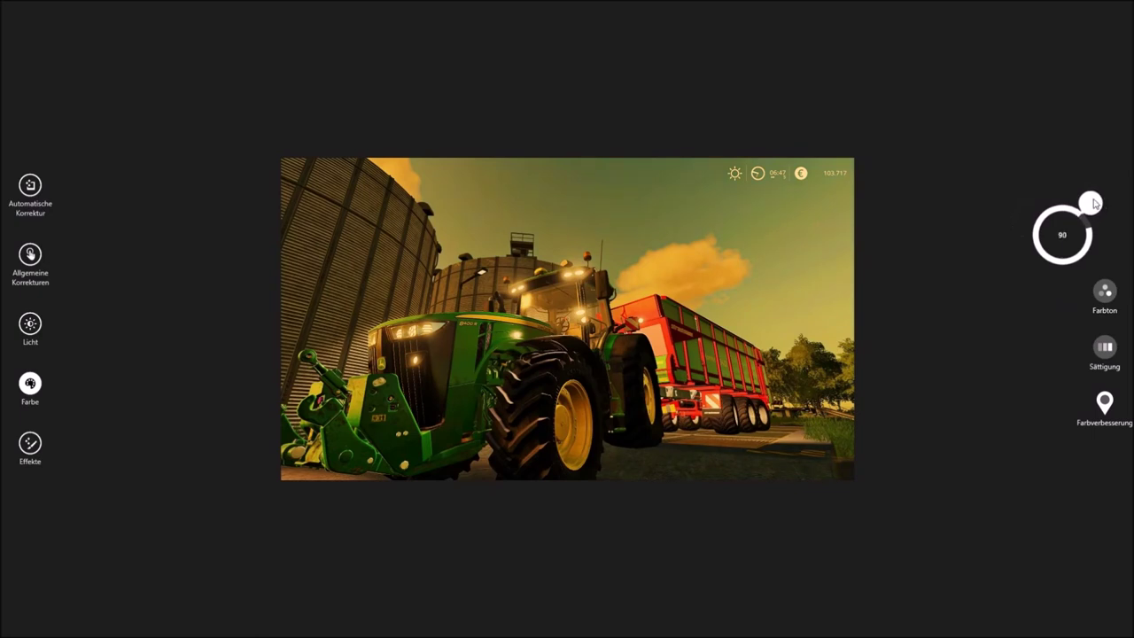
mouse_move(1094, 204)
mouse_down()
mouse_move(1030, 202)
mouse_move(1084, 195)
mouse_move(1031, 260)
mouse_move(1092, 255)
mouse_move(1038, 266)
mouse_move(1081, 195)
mouse_move(1104, 233)
mouse_move(1102, 255)
mouse_move(1082, 273)
mouse_move(1093, 205)
mouse_move(1076, 190)
mouse_up()
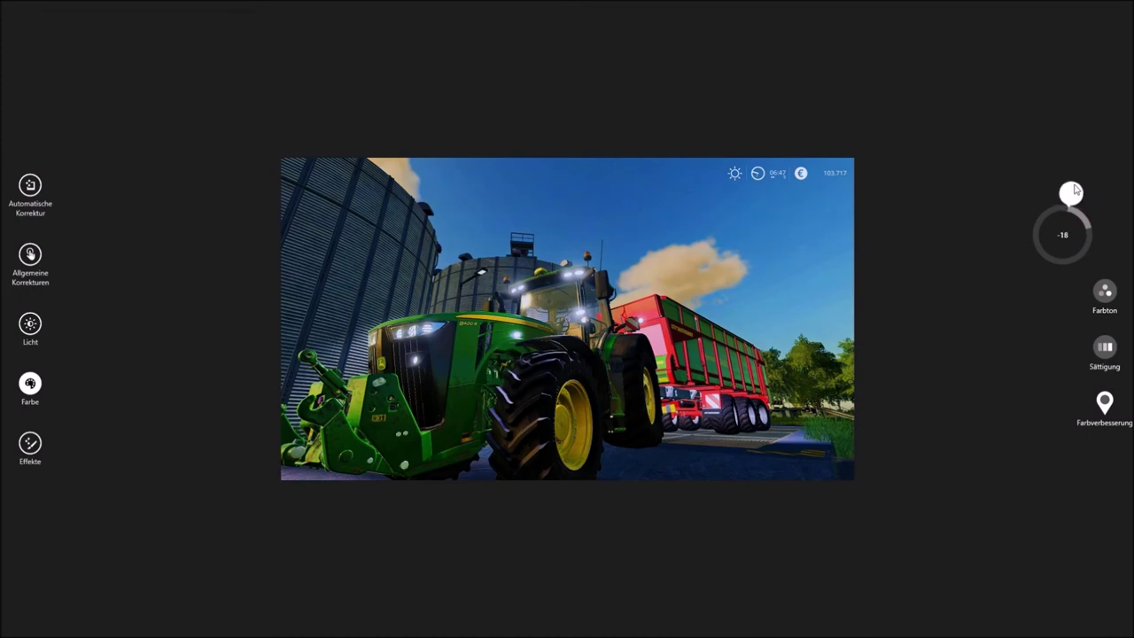
click(1032, 359)
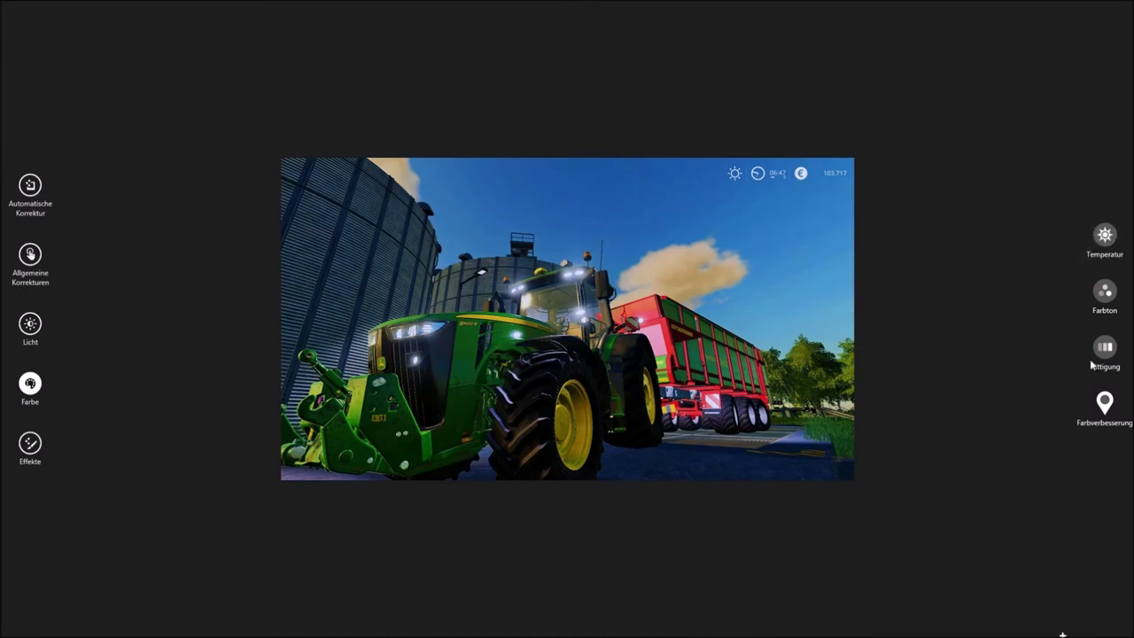
Test the Farbton (tint) dial and leave it at neutral 0
click(1105, 291)
mouse_move(1108, 296)
mouse_down()
mouse_move(1124, 325)
mouse_move(1033, 253)
mouse_move(1086, 324)
mouse_move(1127, 284)
mouse_move(1035, 257)
mouse_move(1103, 303)
mouse_move(1103, 319)
mouse_move(1046, 329)
mouse_move(1104, 283)
mouse_move(1024, 267)
mouse_move(1104, 319)
mouse_up()
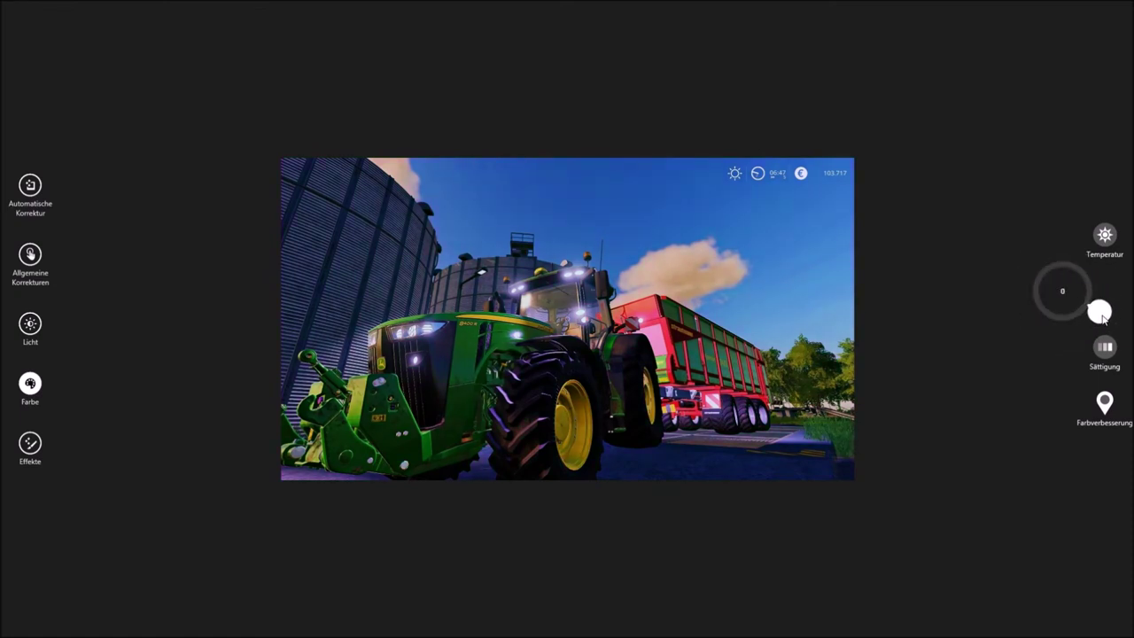
click(1029, 387)
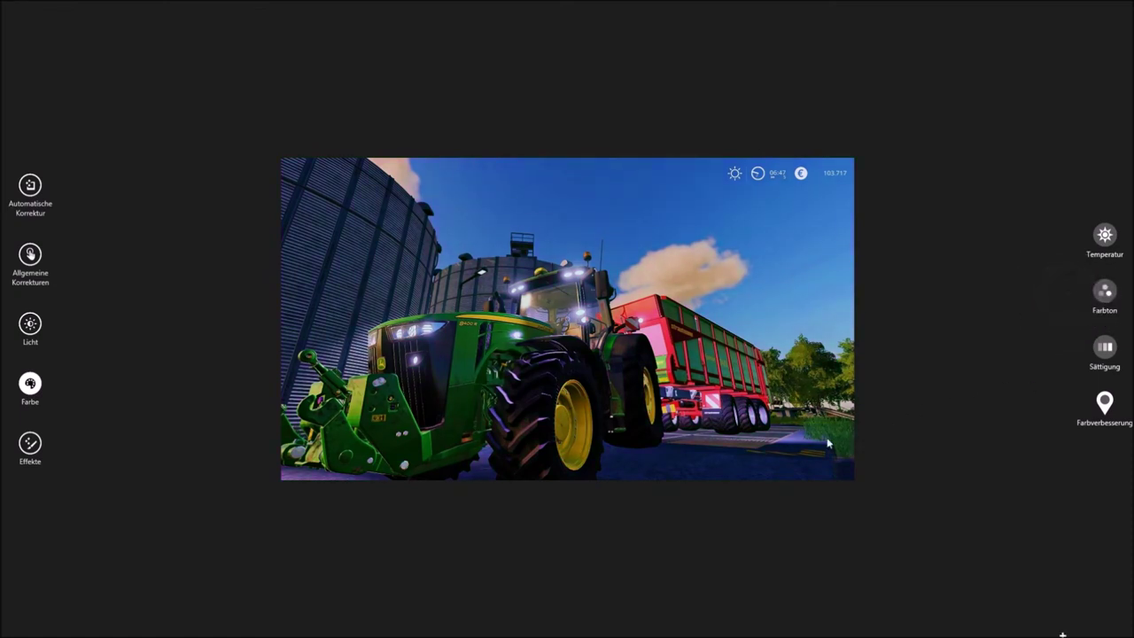
Set Vignette to 100 and place a Selektiver Fokus ellipse over the tractor
click(33, 451)
mouse_move(1107, 294)
mouse_down()
mouse_move(1075, 329)
mouse_move(1083, 254)
mouse_move(1103, 303)
mouse_up()
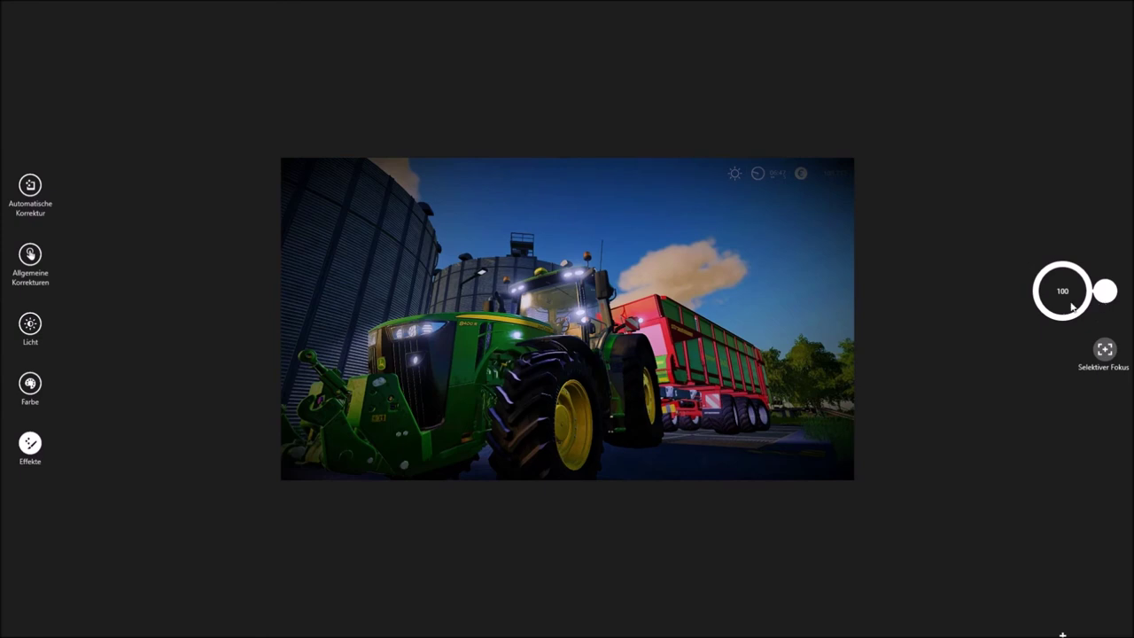
click(1105, 349)
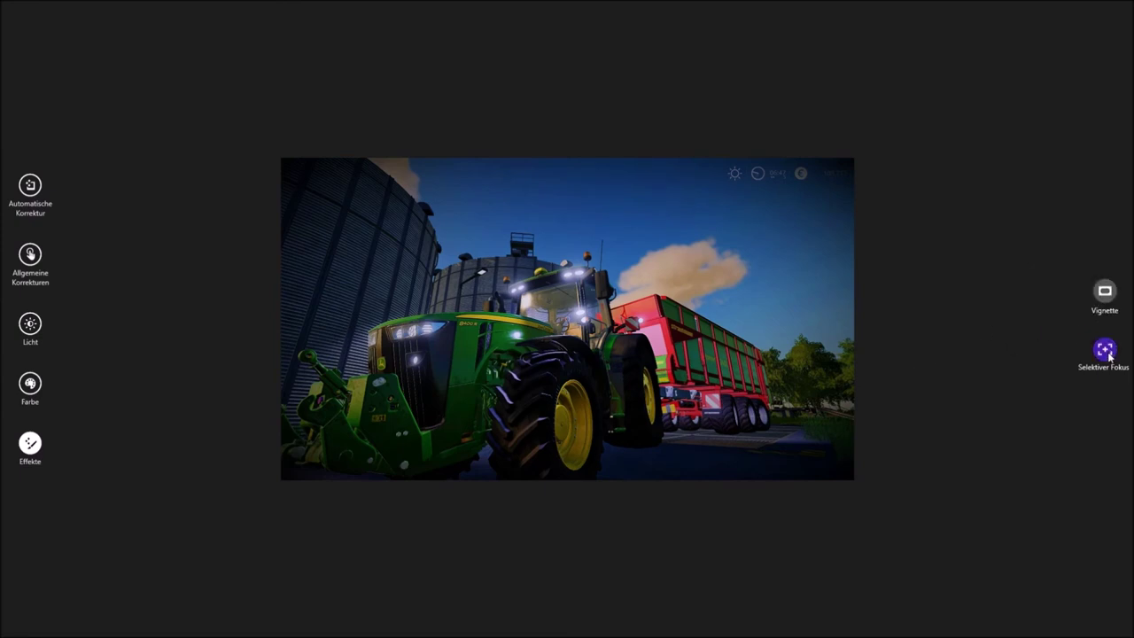
mouse_move(582, 297)
mouse_down()
mouse_move(547, 333)
mouse_move(481, 353)
mouse_move(725, 347)
mouse_up()
mouse_move(512, 352)
mouse_down()
mouse_move(599, 358)
mouse_move(588, 358)
mouse_up()
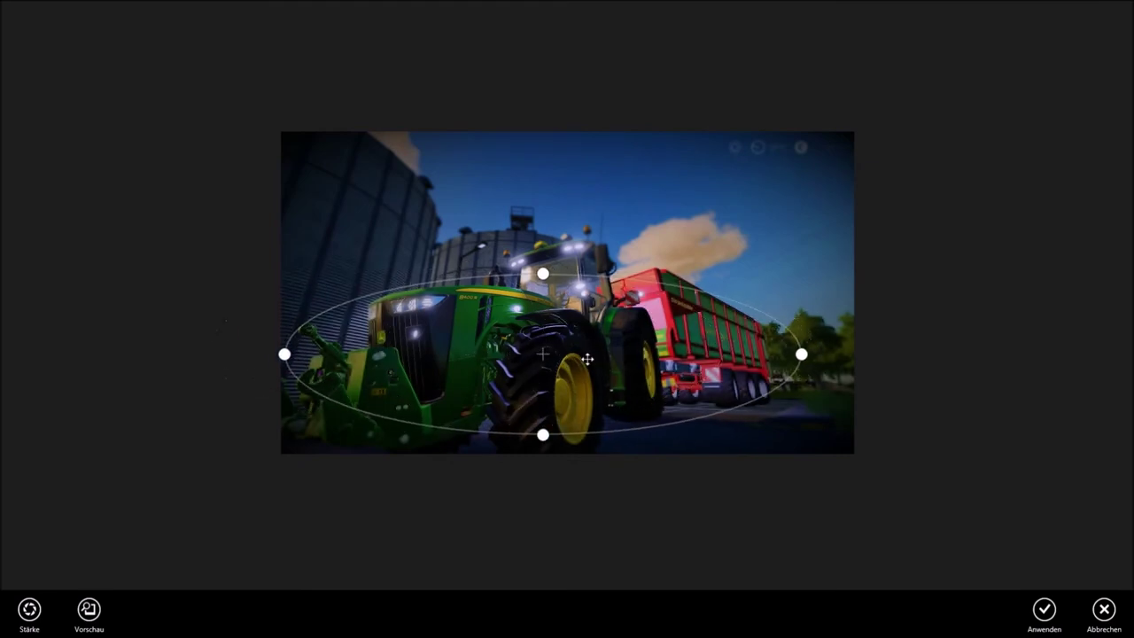
drag(543, 273, 542, 210)
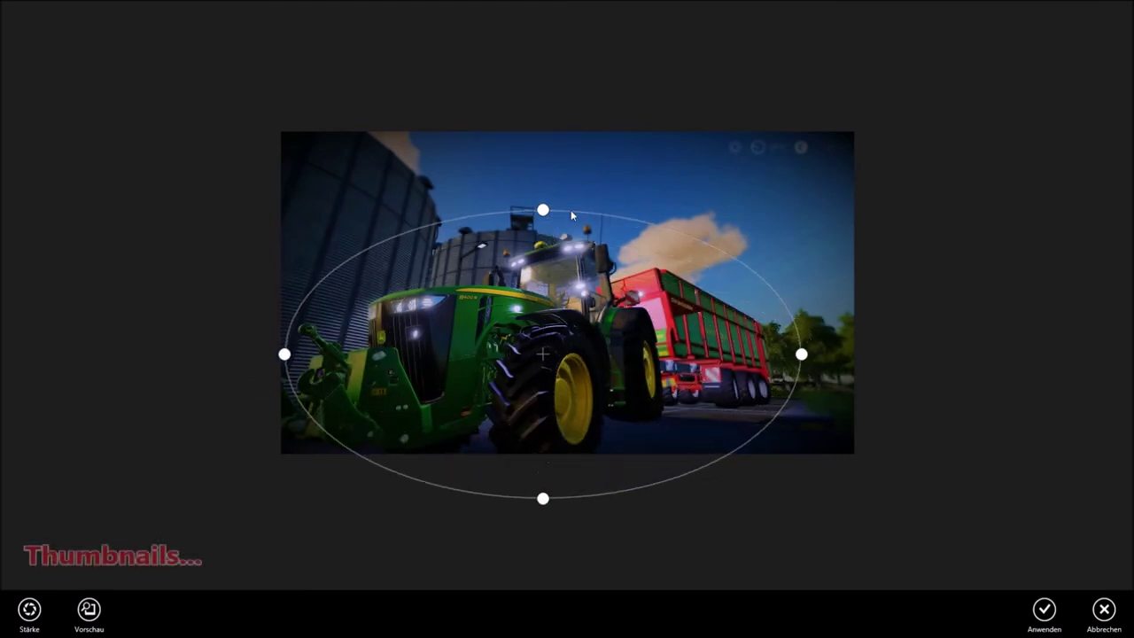
Reshape the focus ellipse tightly around the tractor and apply the effect
mouse_move(555, 271)
mouse_down()
mouse_move(557, 303)
mouse_move(553, 288)
mouse_up()
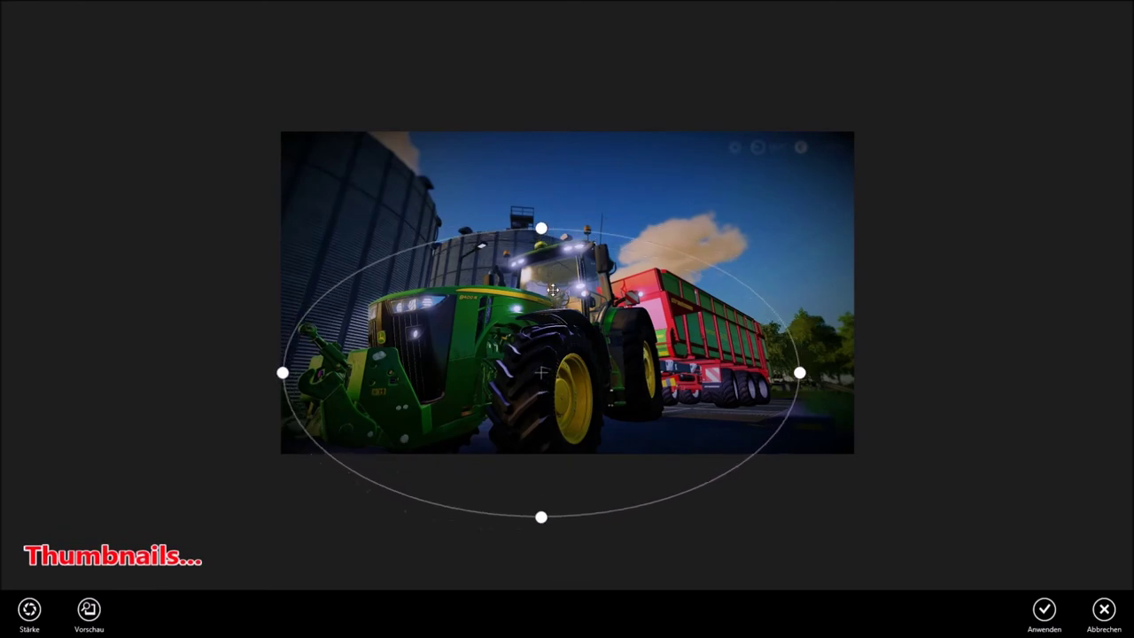
drag(800, 373, 770, 373)
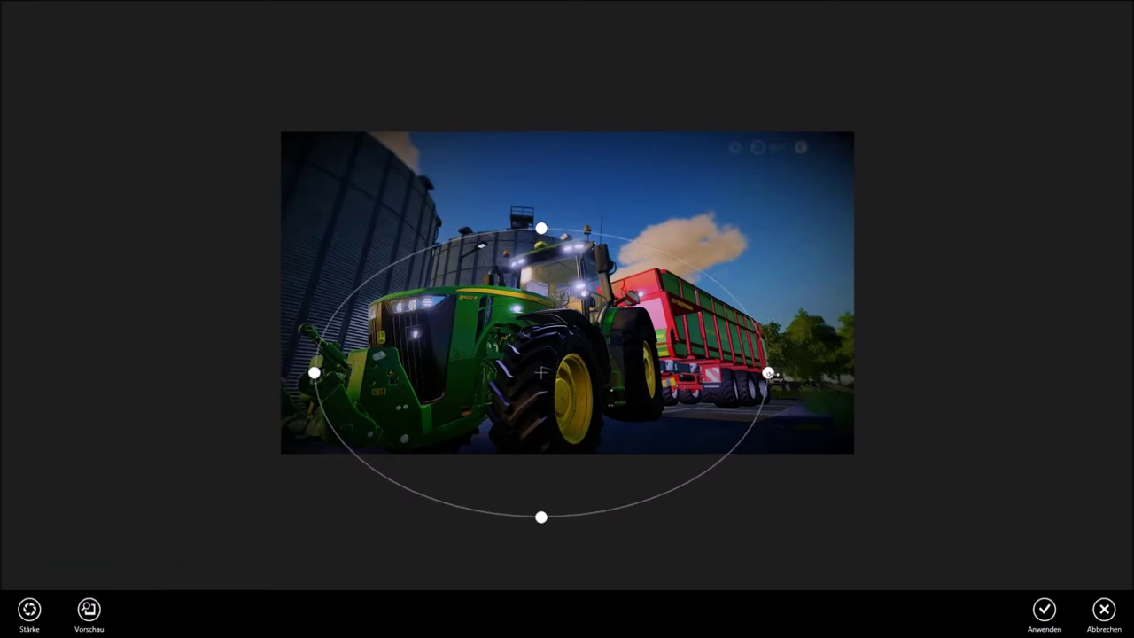
drag(656, 372, 652, 382)
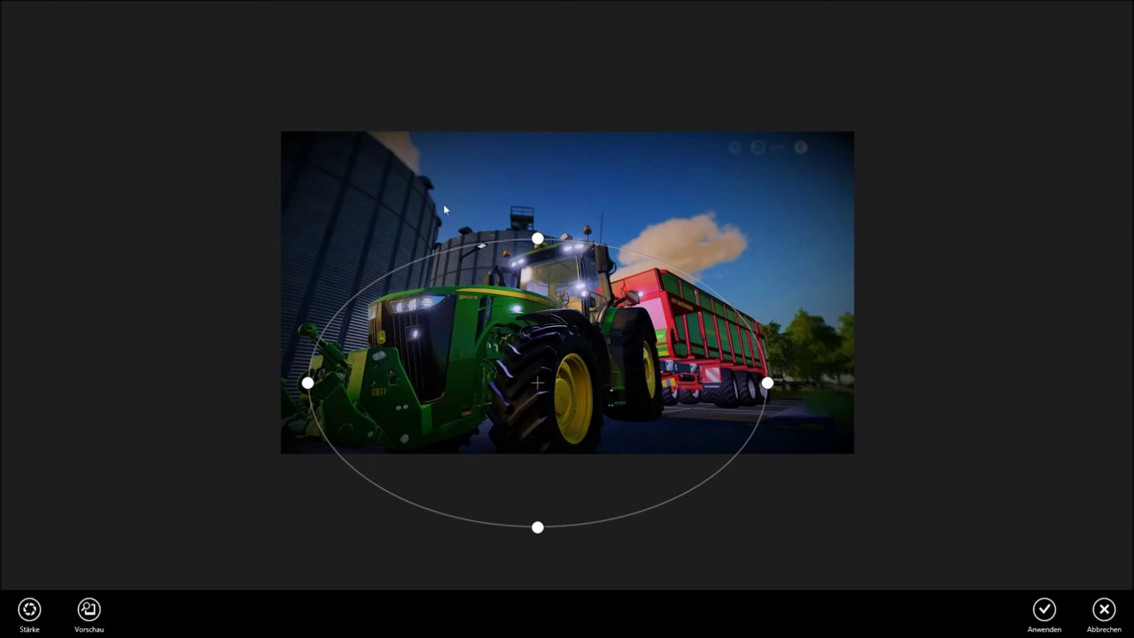
drag(538, 330, 535, 313)
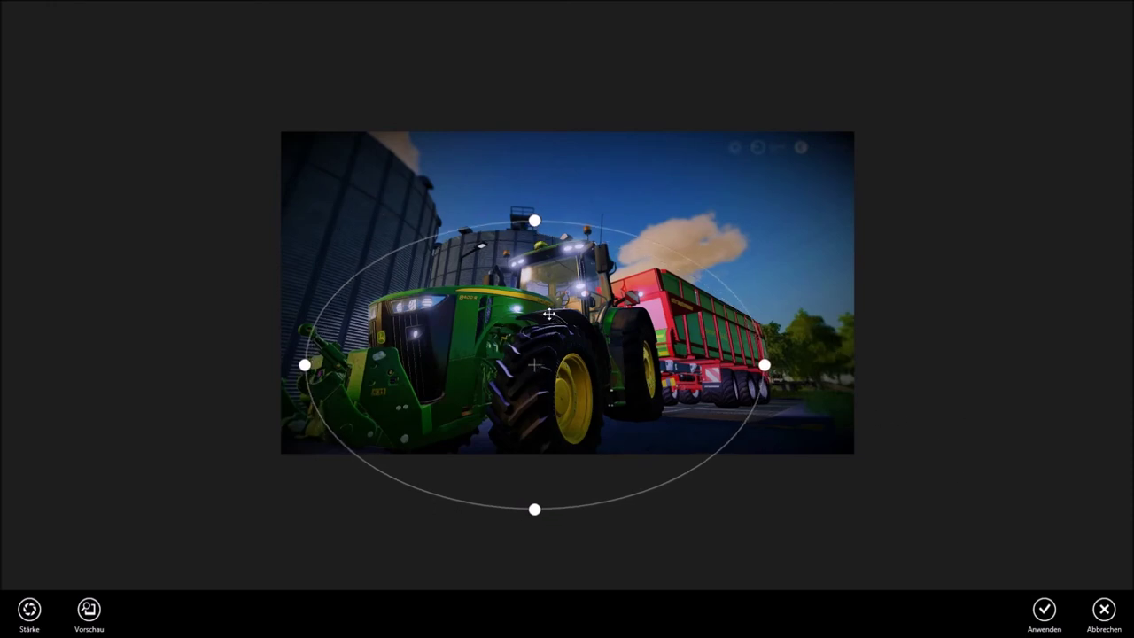
drag(533, 506, 529, 461)
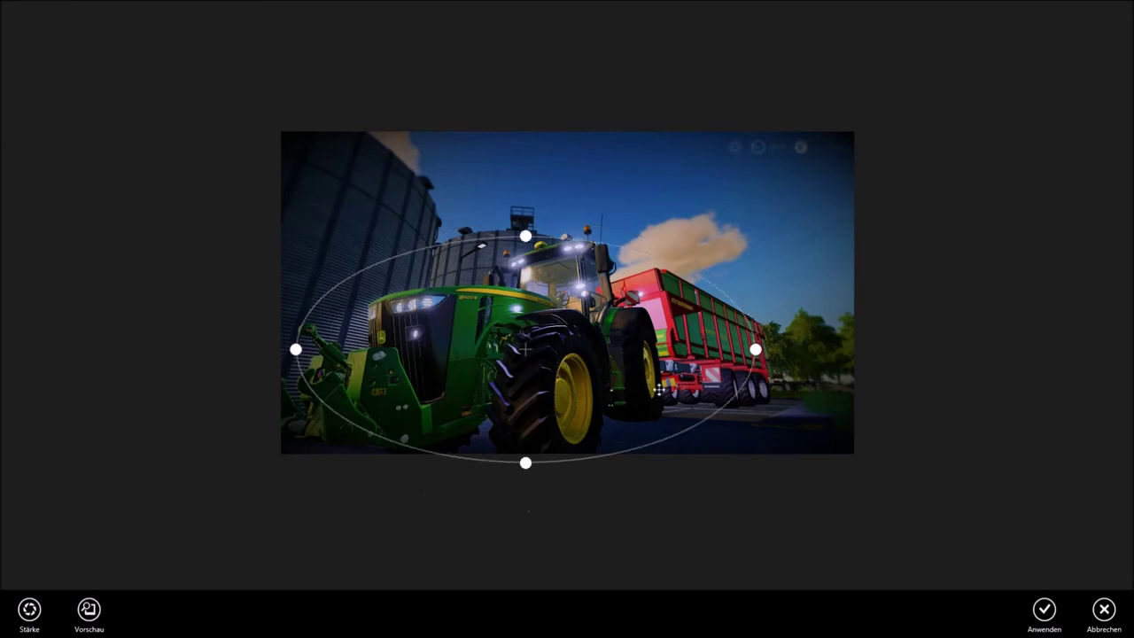
click(1045, 609)
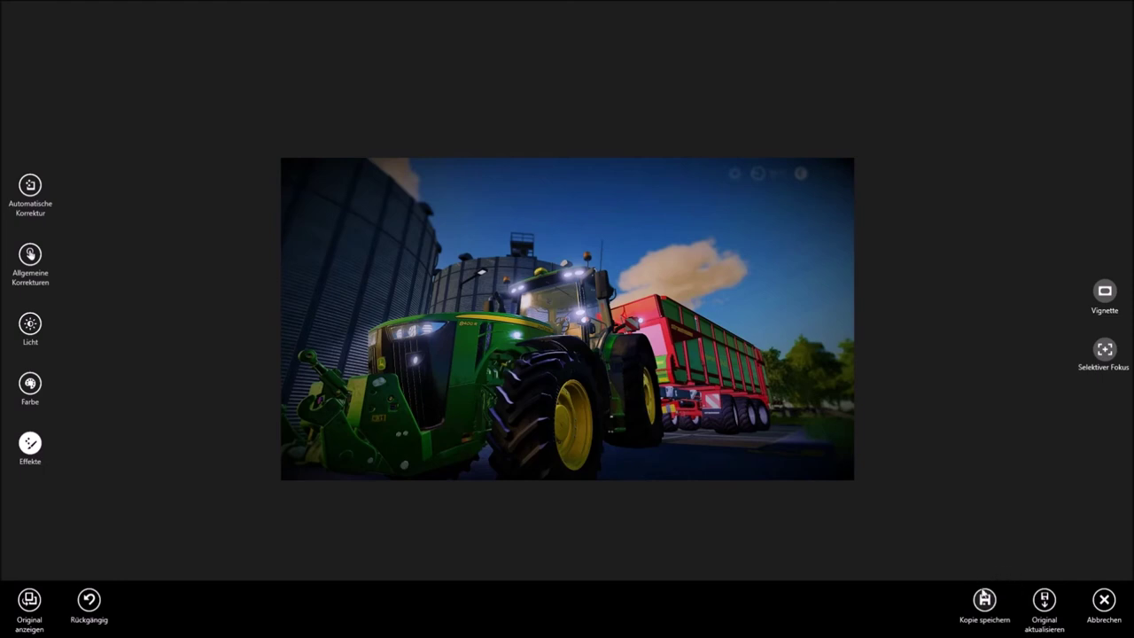
Save the edited tractor photo as a copy, then check fsScreen_2019_06_13_09_03_09.png in Paint
click(985, 601)
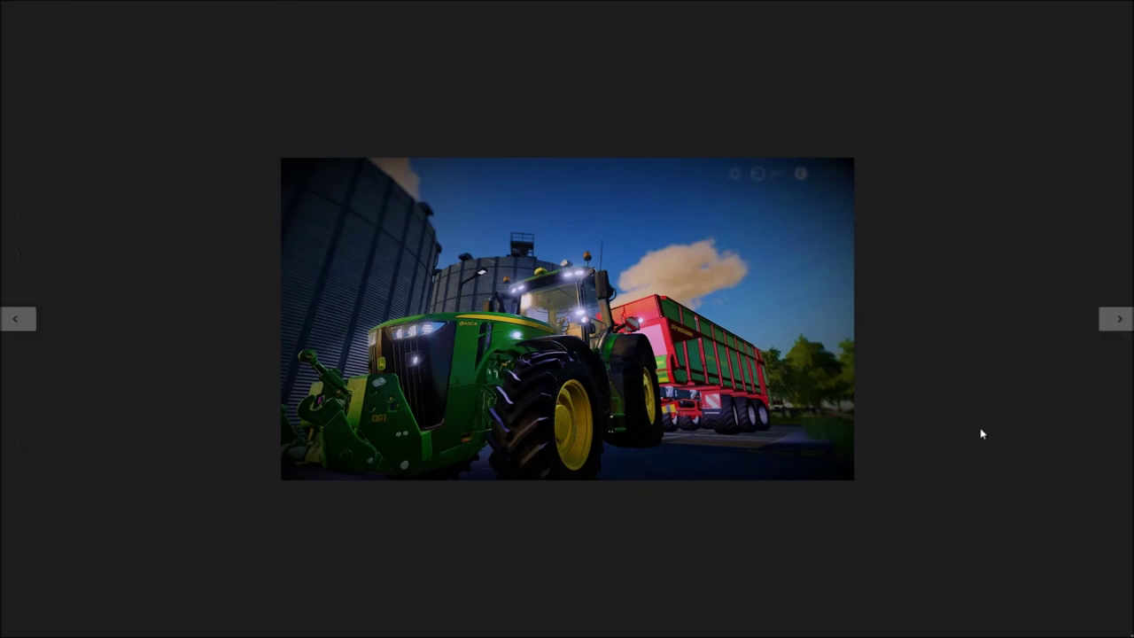
click(1120, 7)
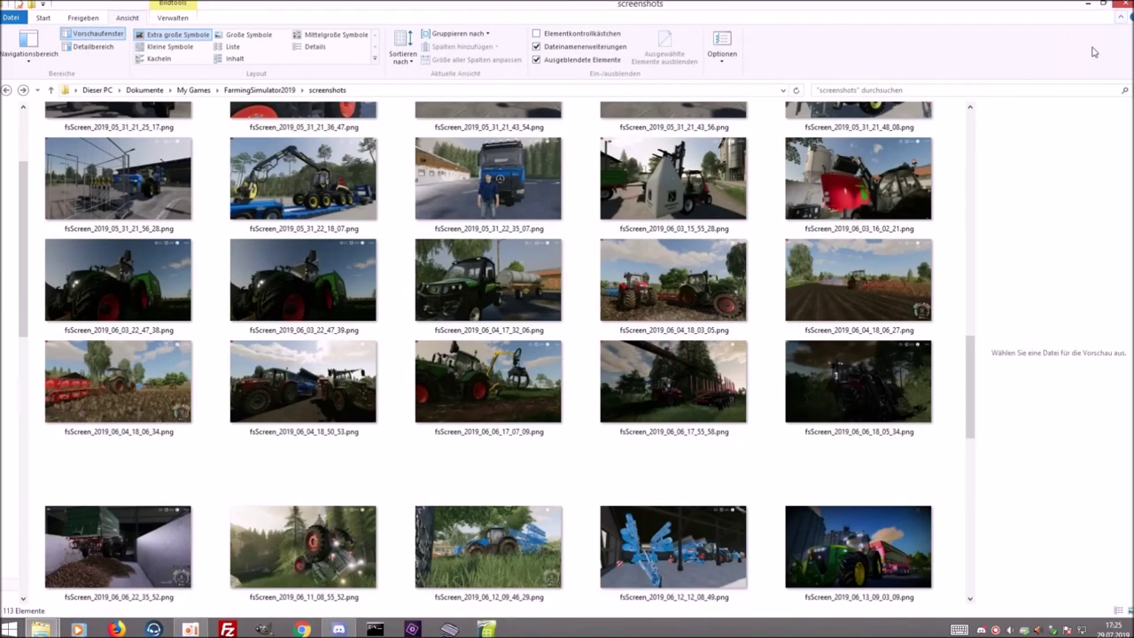
click(682, 312)
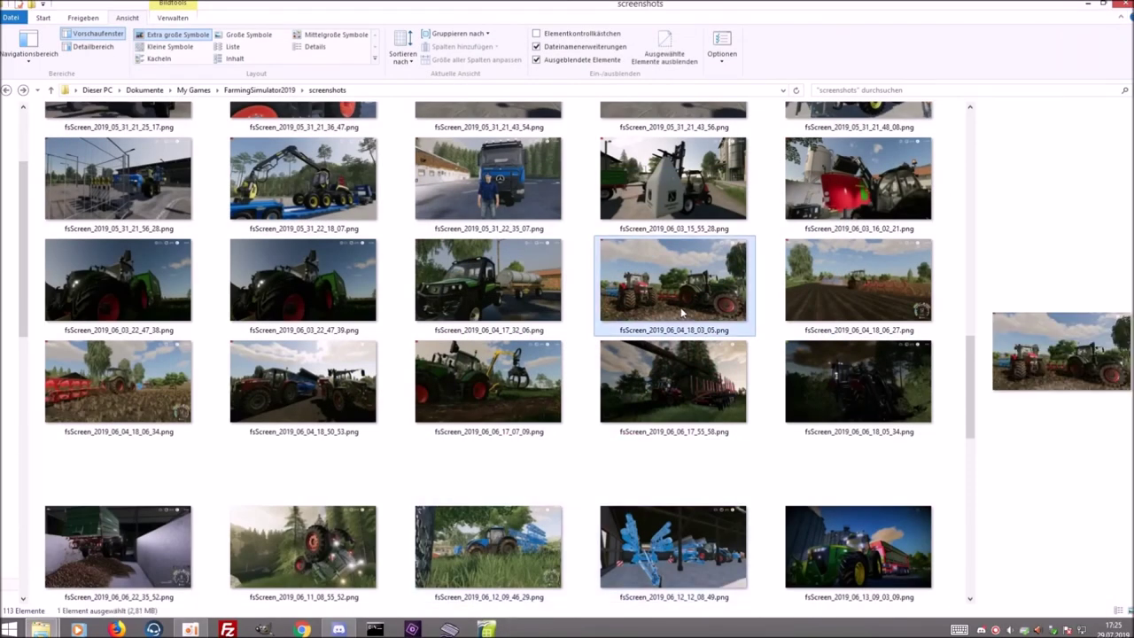
scroll(682, 312, up, 5)
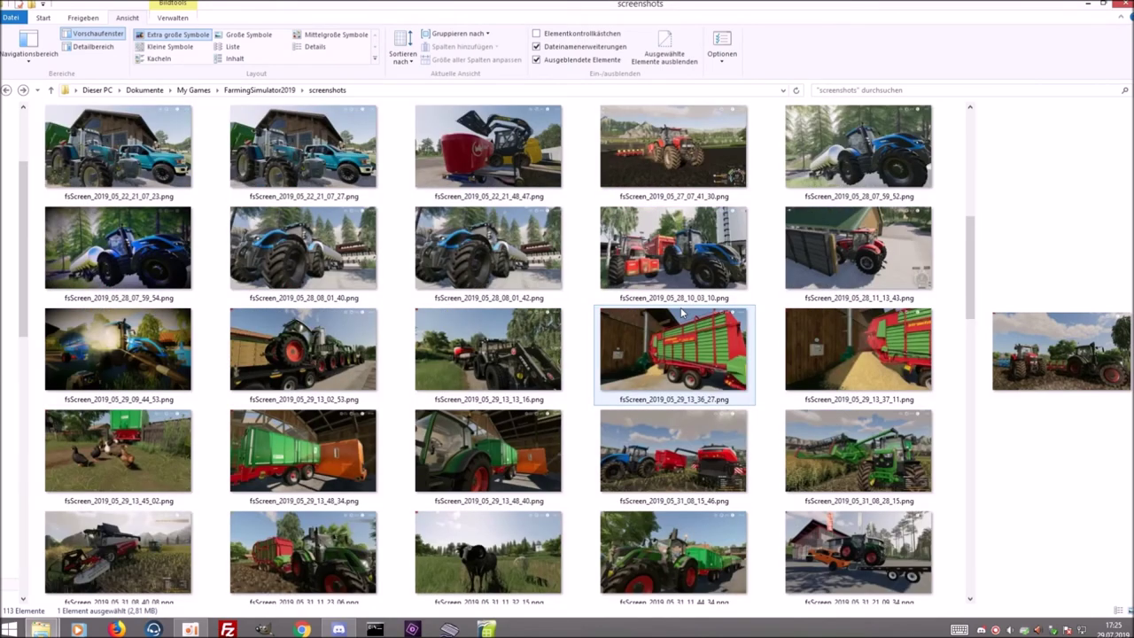
scroll(683, 312, up, 5)
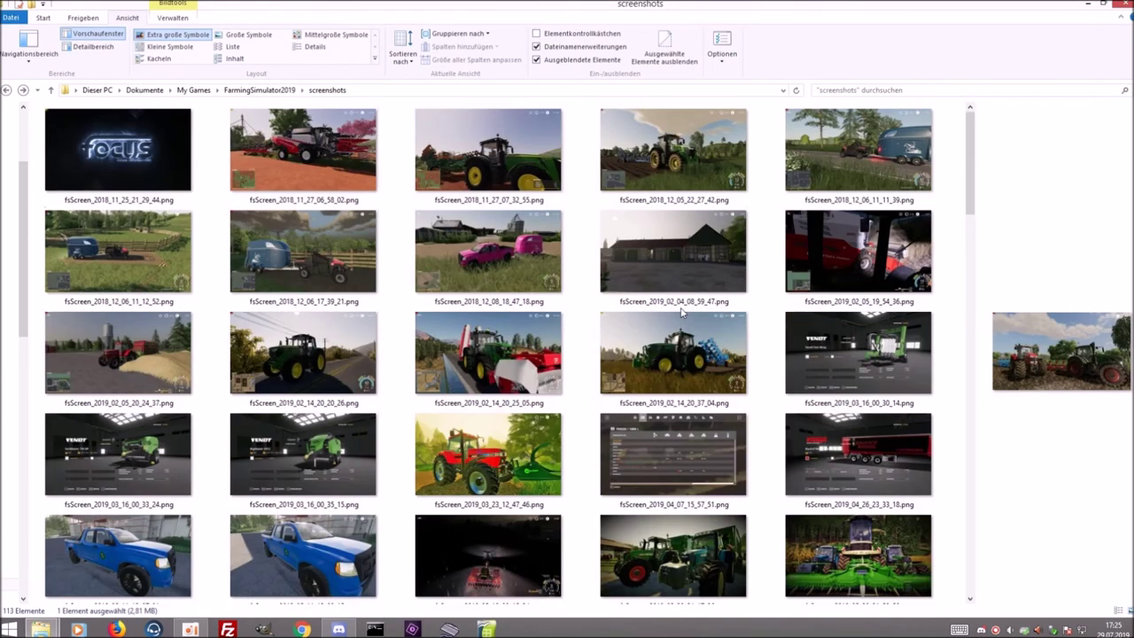
scroll(682, 312, down, 3)
scroll(681, 307, down, 5)
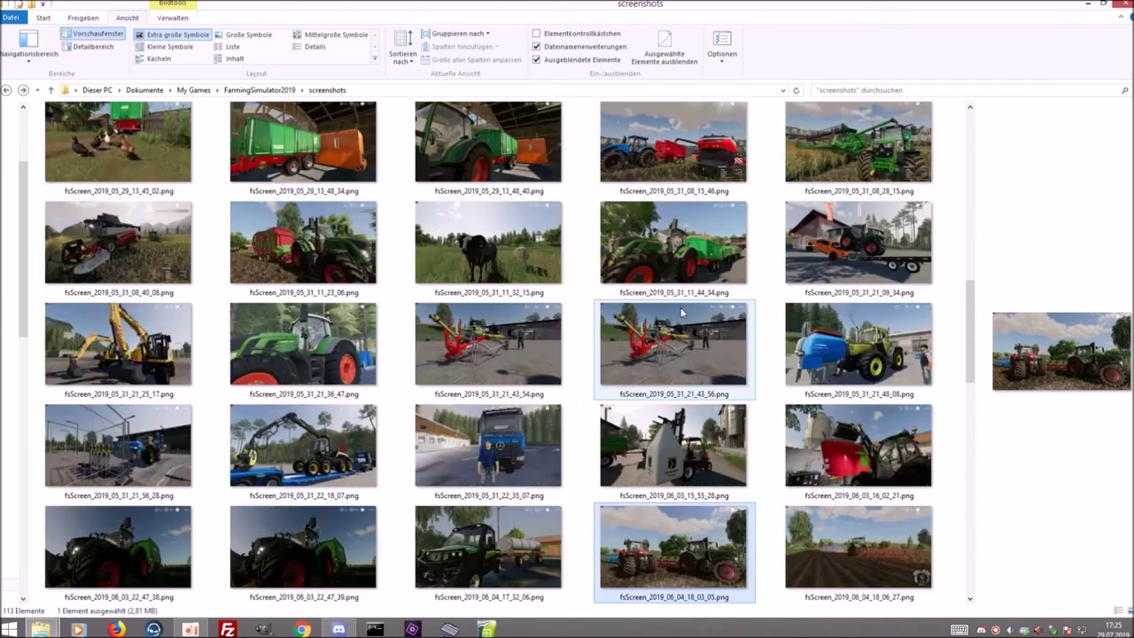
scroll(680, 307, down, 5)
double_click(681, 308)
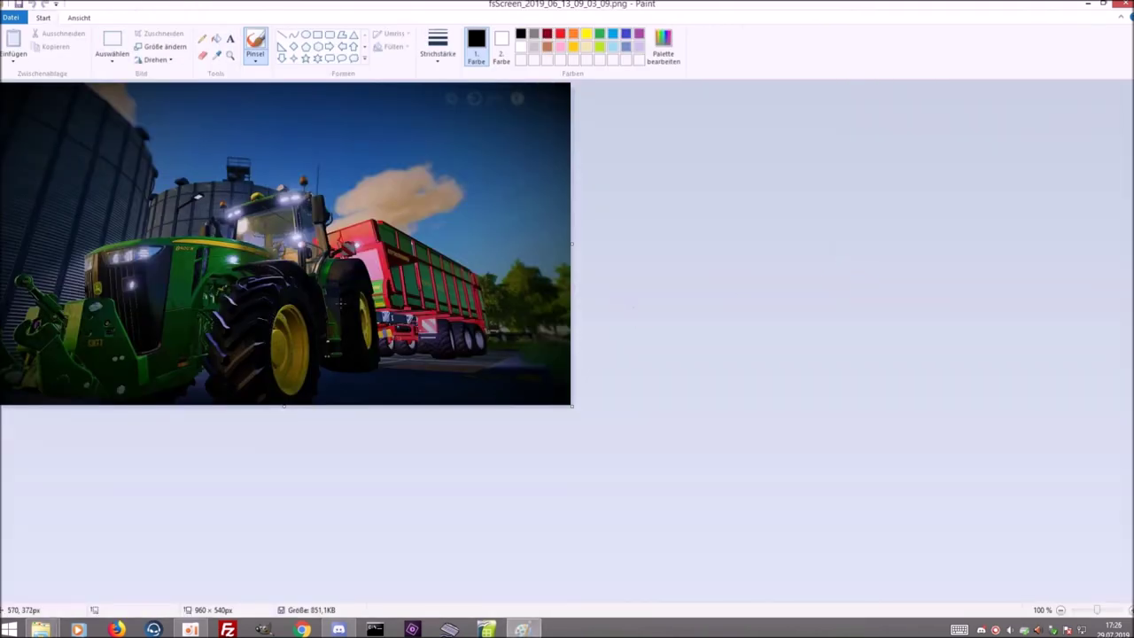
click(1124, 3)
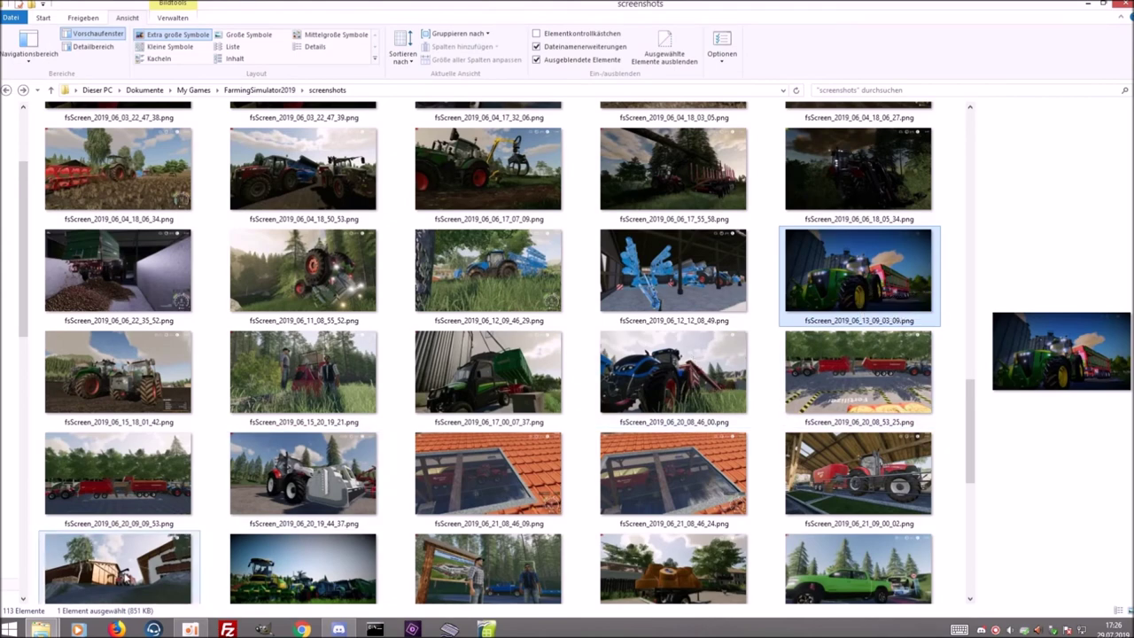
Go from # Aufnahmen into #1 LS19 Tutorial and open #0.xcf in GIMP
mouse_move(40, 629)
click(46, 599)
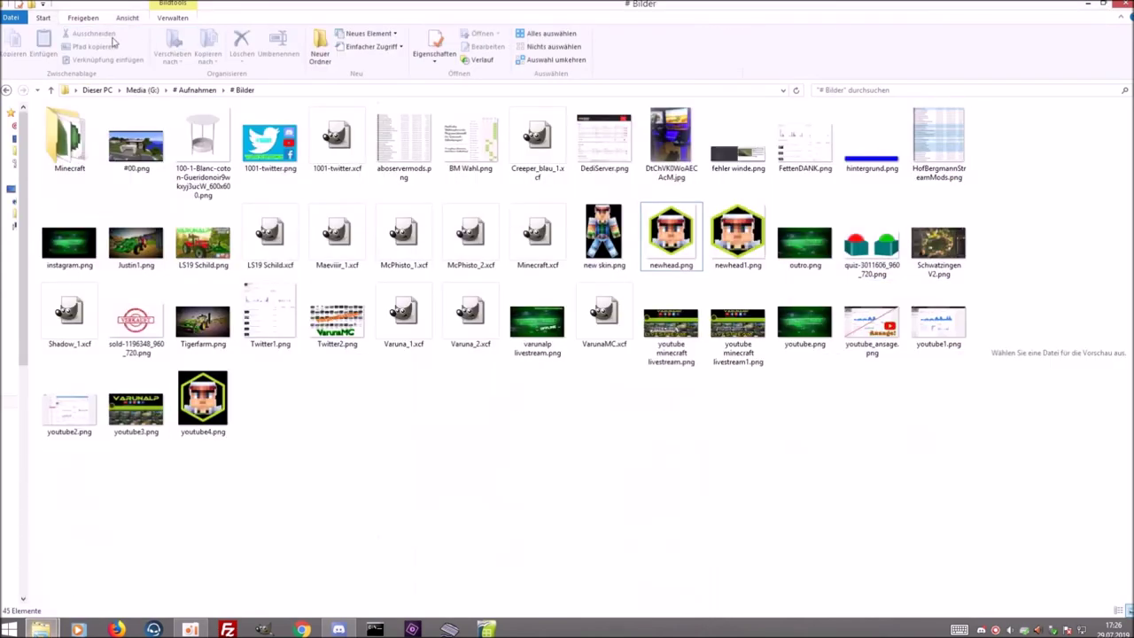
click(6, 91)
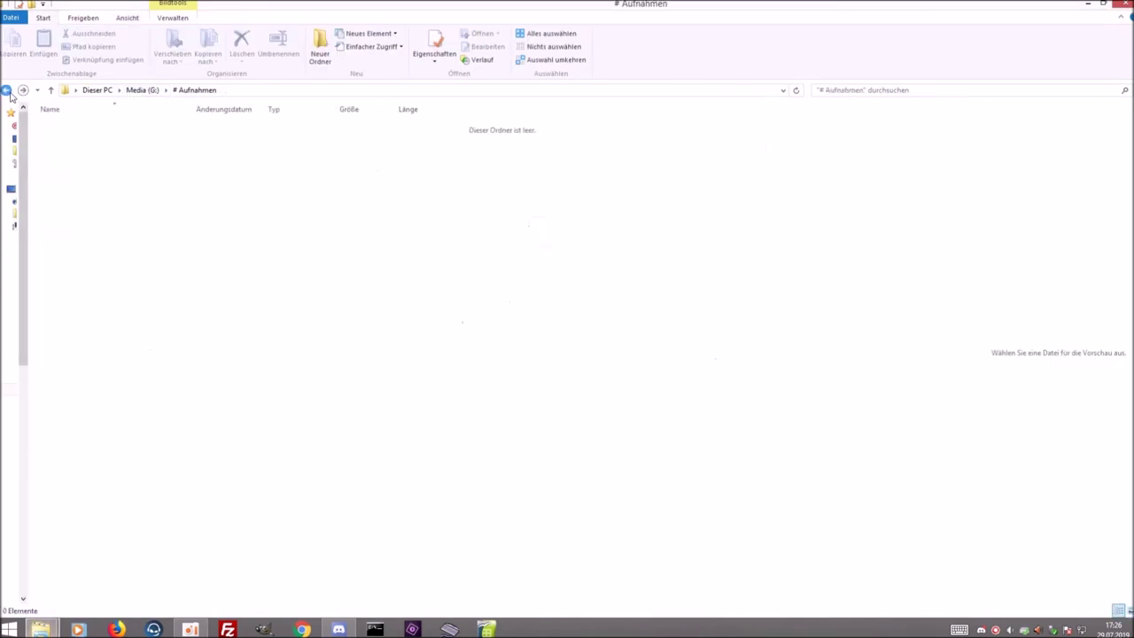
double_click(99, 227)
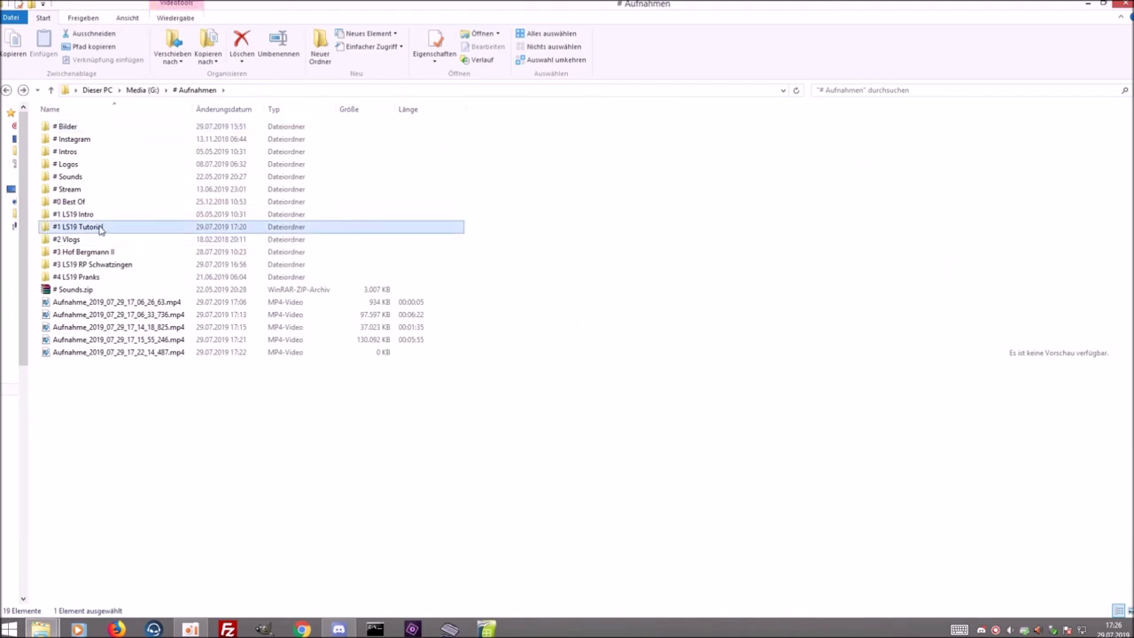
click(70, 151)
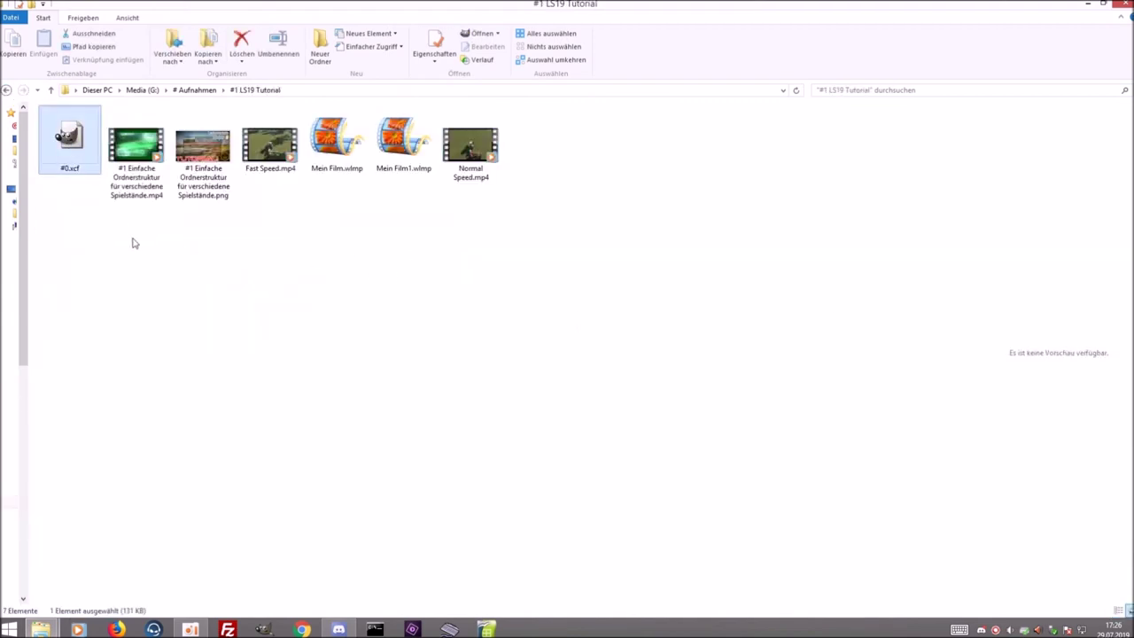
double_click(75, 148)
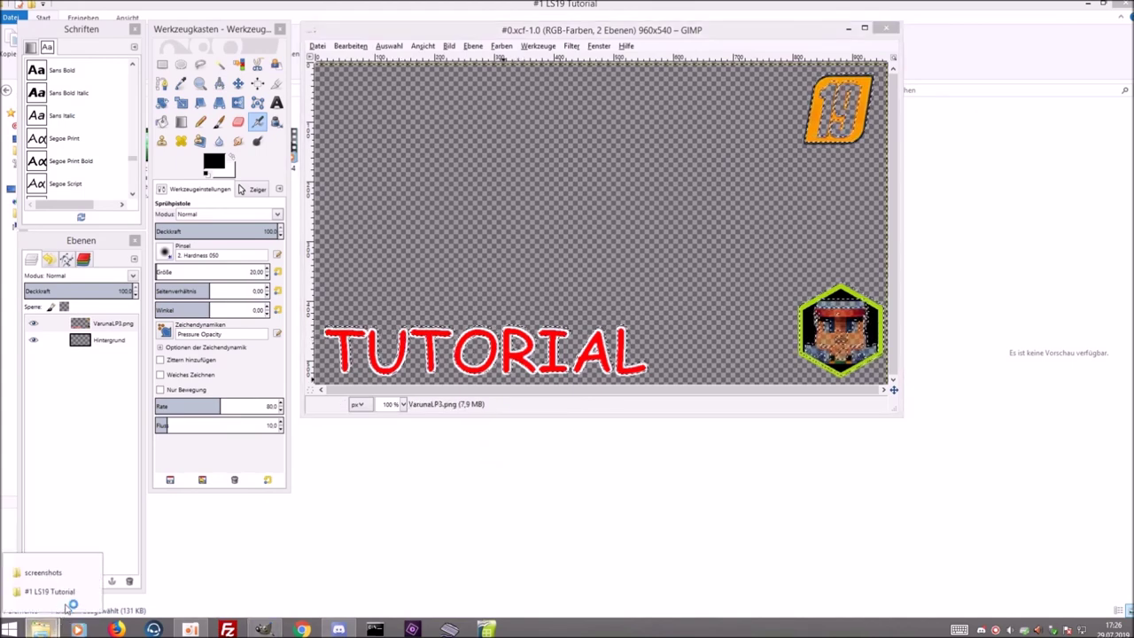
Add the tractor screenshot as a layer, delete Hintergrund, and start a 'Thumbnail' text layer
click(49, 574)
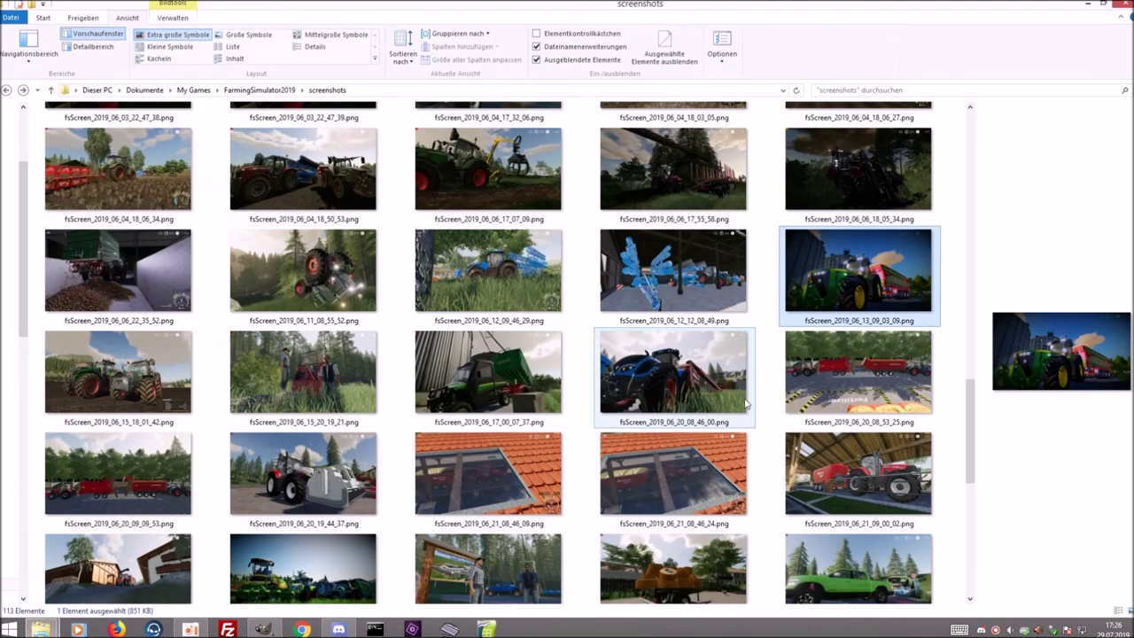
mouse_move(855, 279)
mouse_down()
mouse_move(266, 625)
mouse_move(102, 410)
mouse_up()
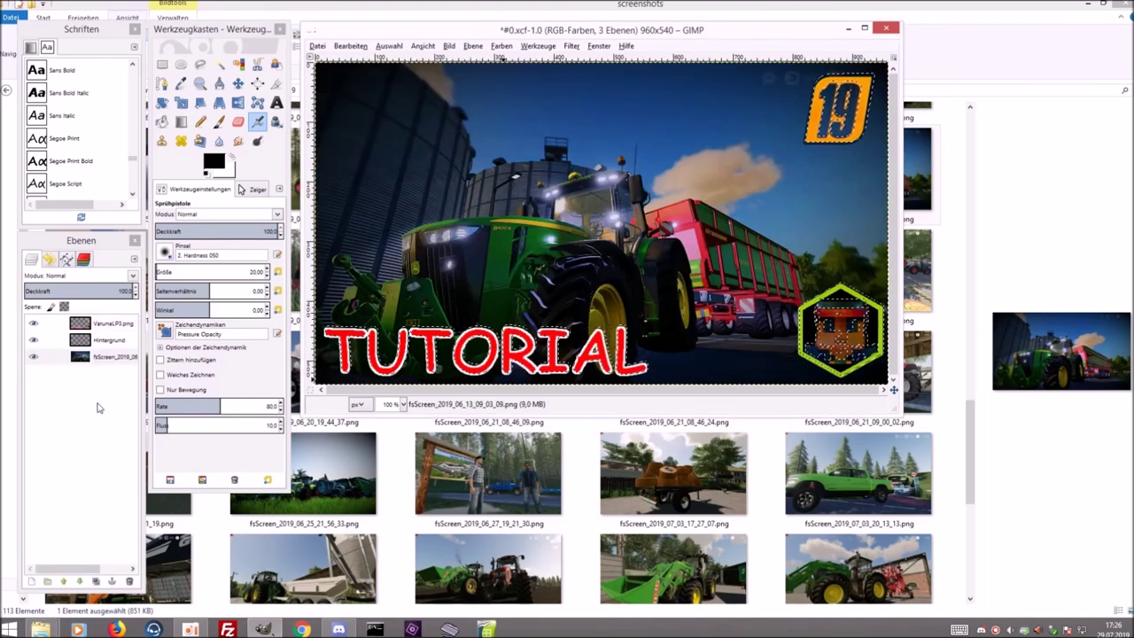
click(106, 342)
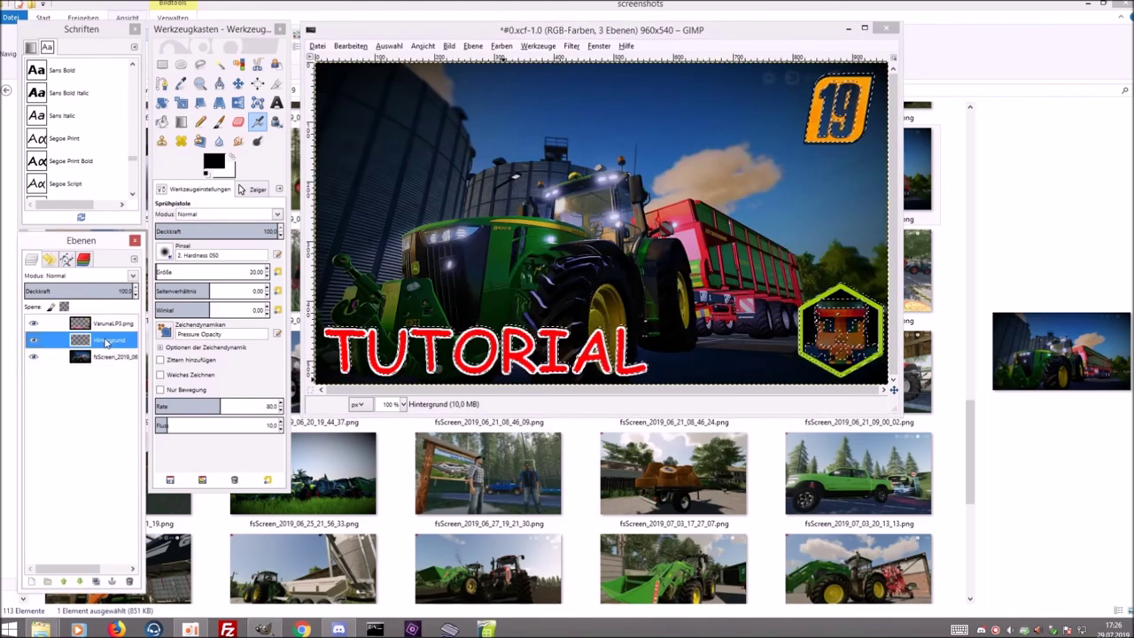
right_click(106, 342)
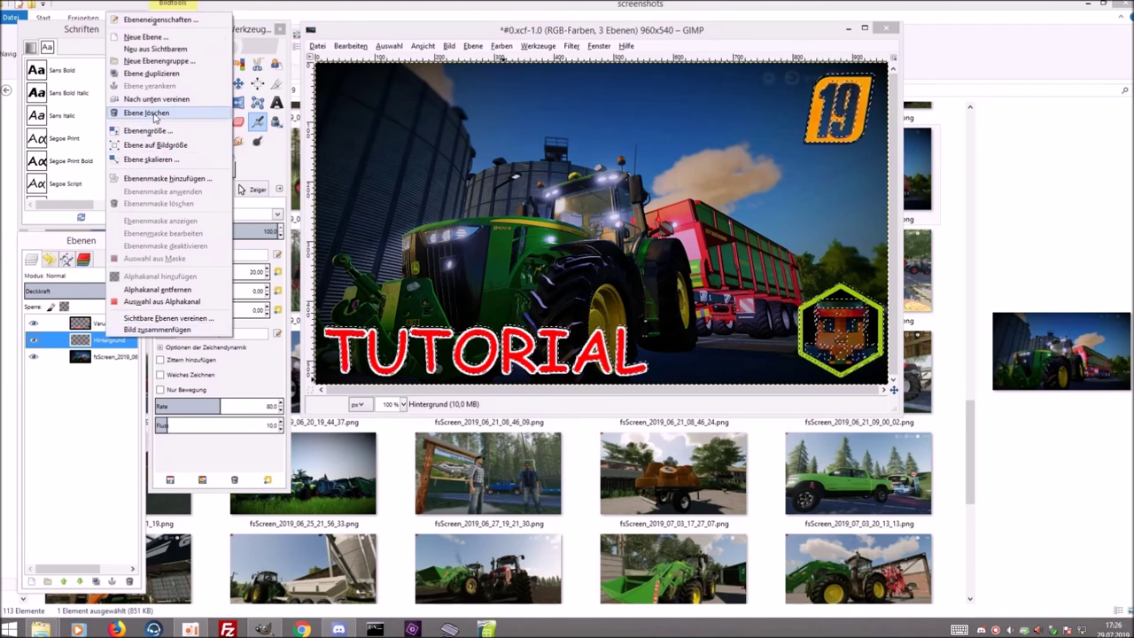
click(154, 113)
click(113, 345)
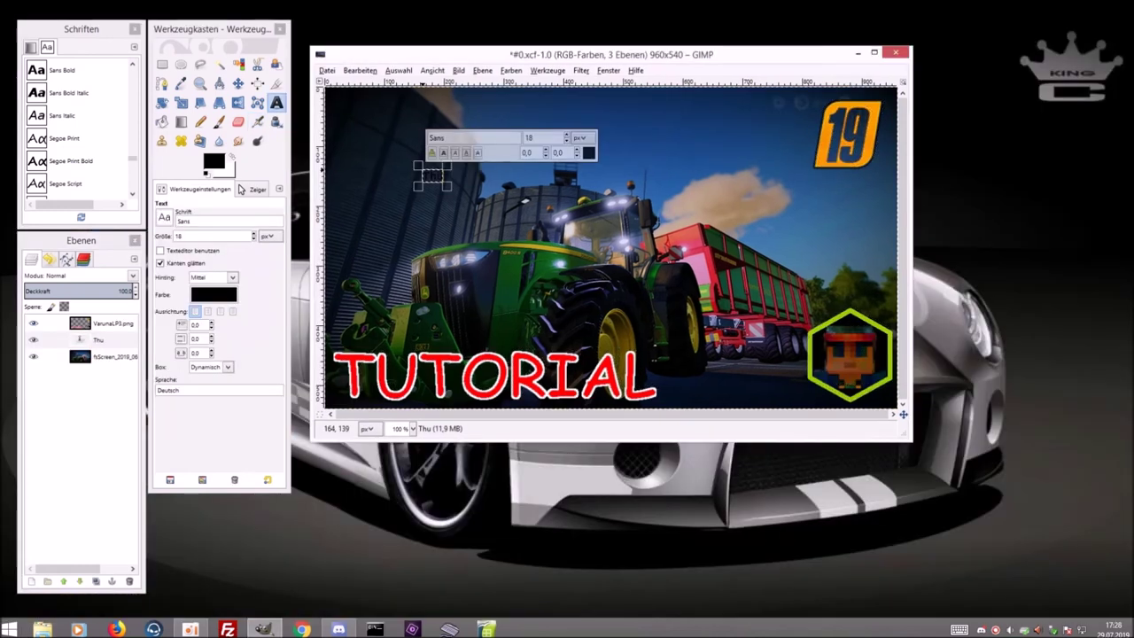
text(mbnail)
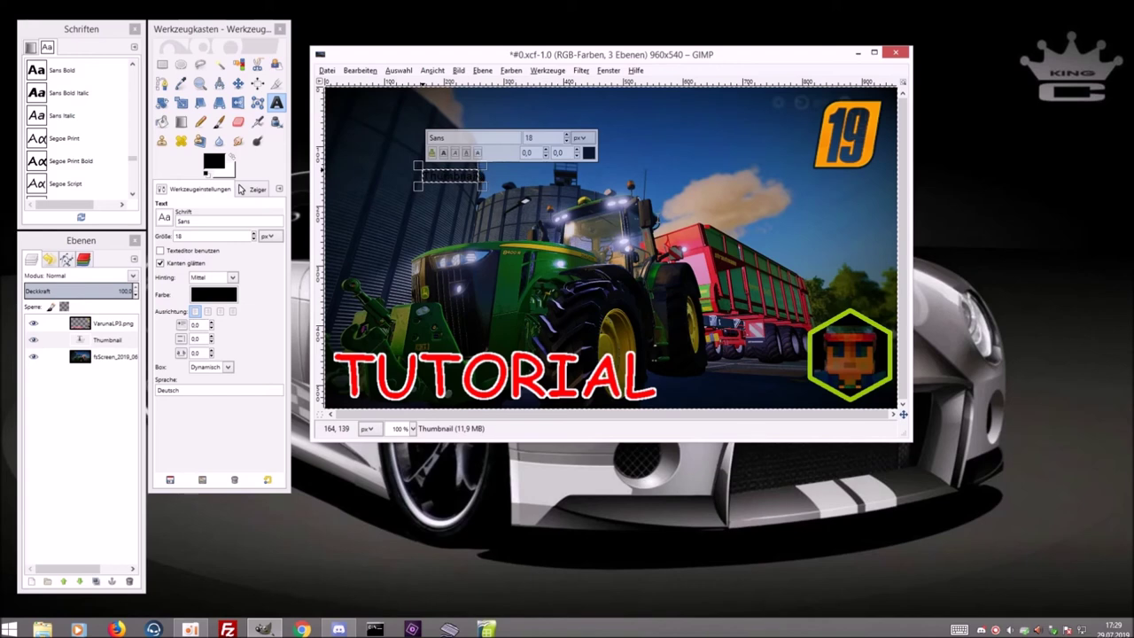
Set the 'THUMBNAIL BASTELN...' title text's font to Ethnocentric
key(Return)
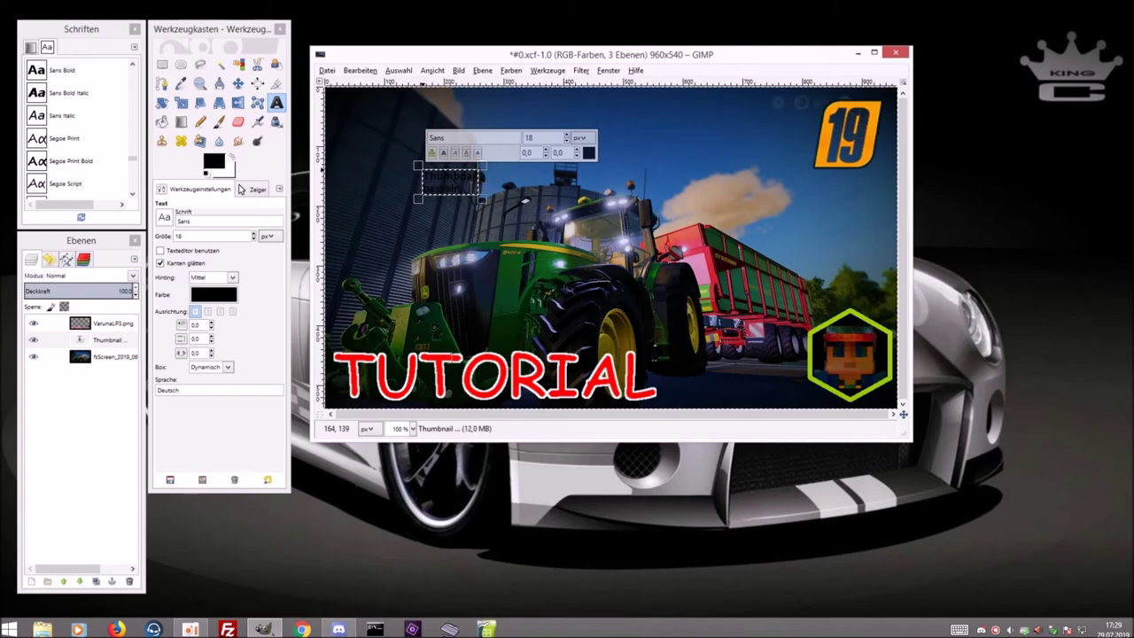
click(108, 342)
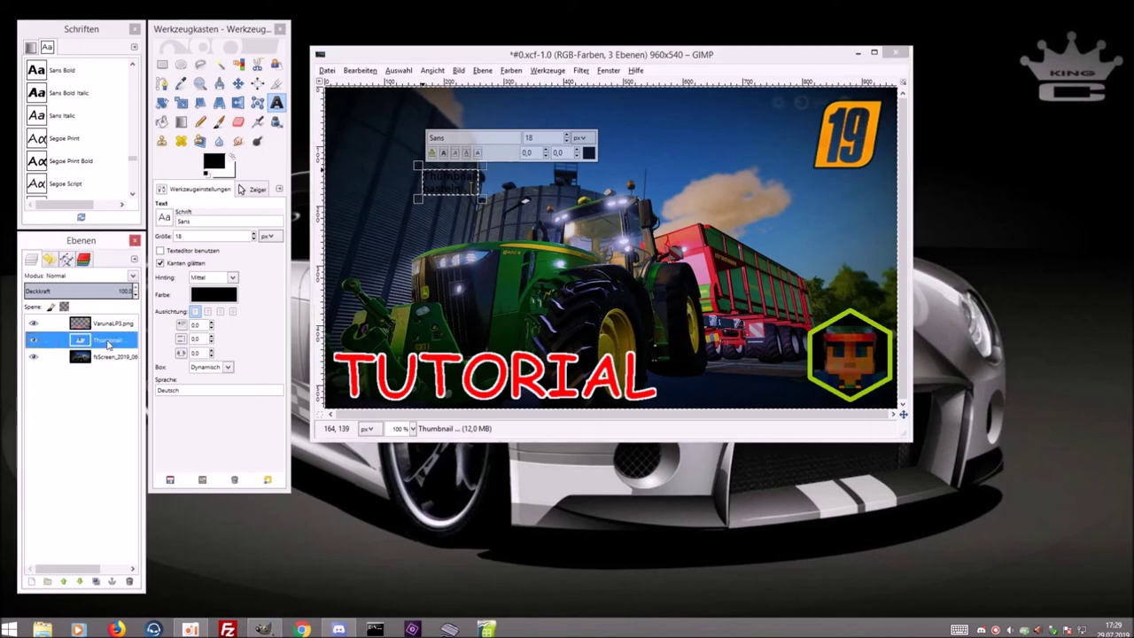
right_click(107, 342)
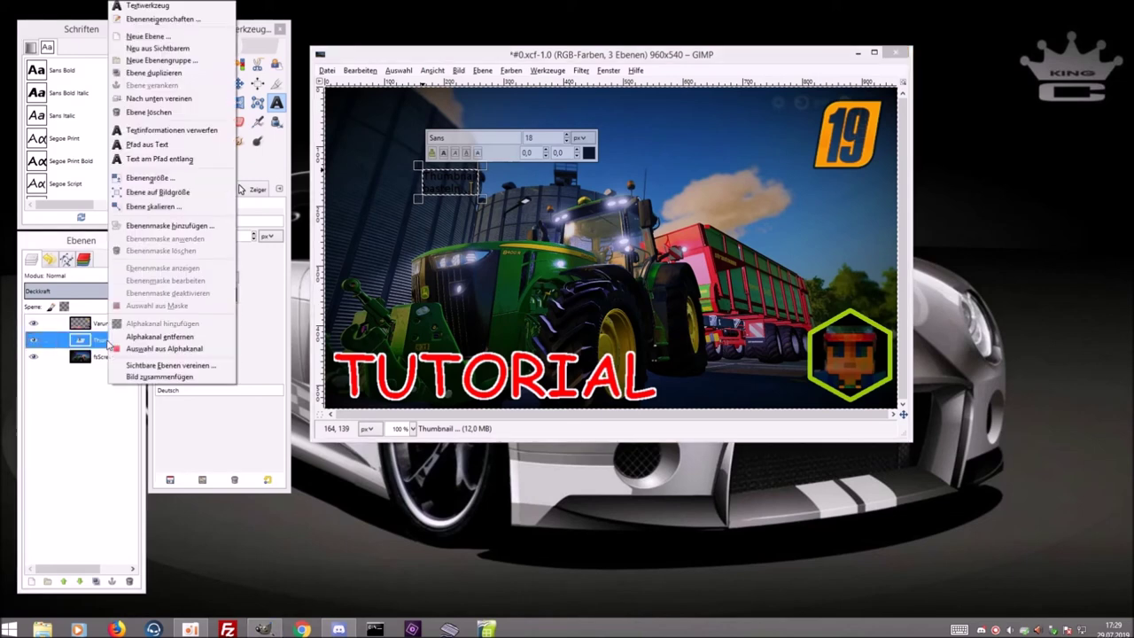
click(476, 145)
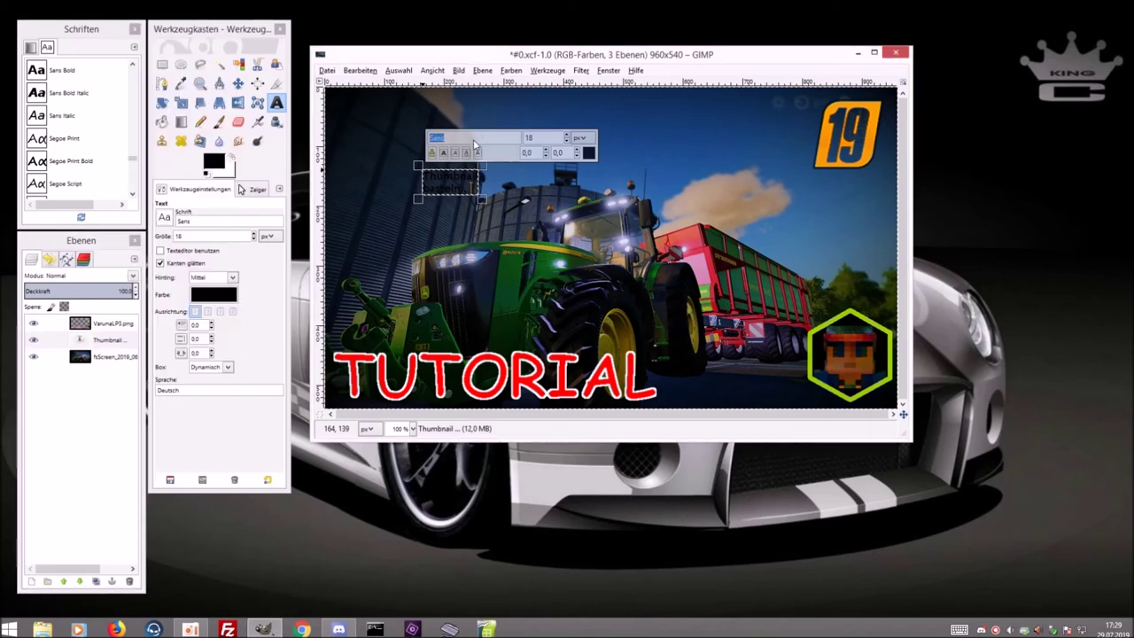
text(E)
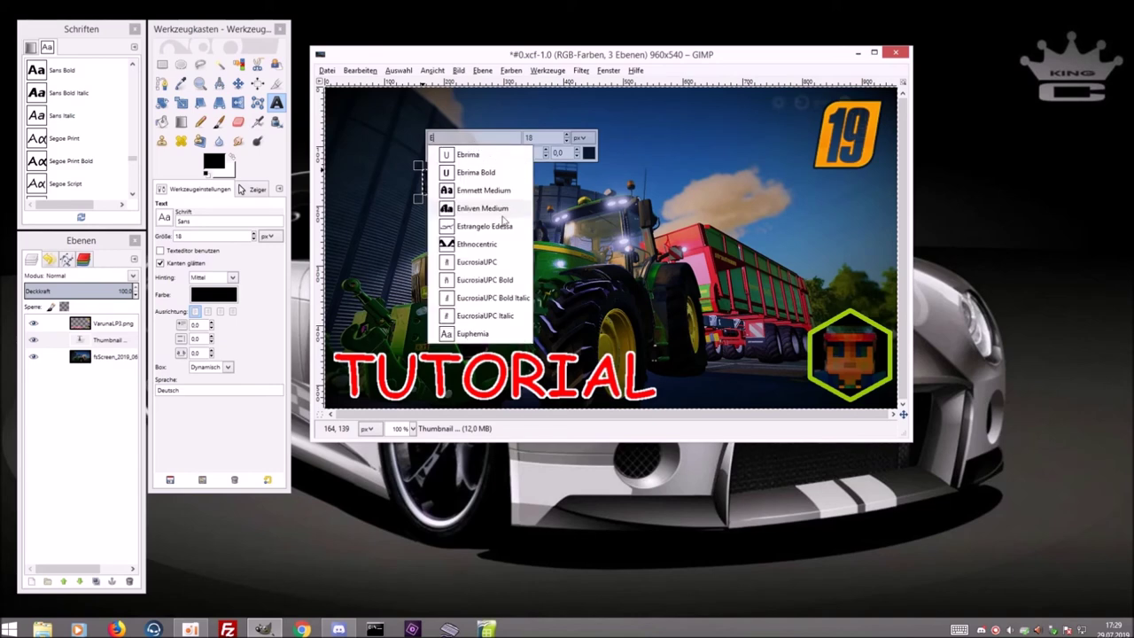
click(478, 244)
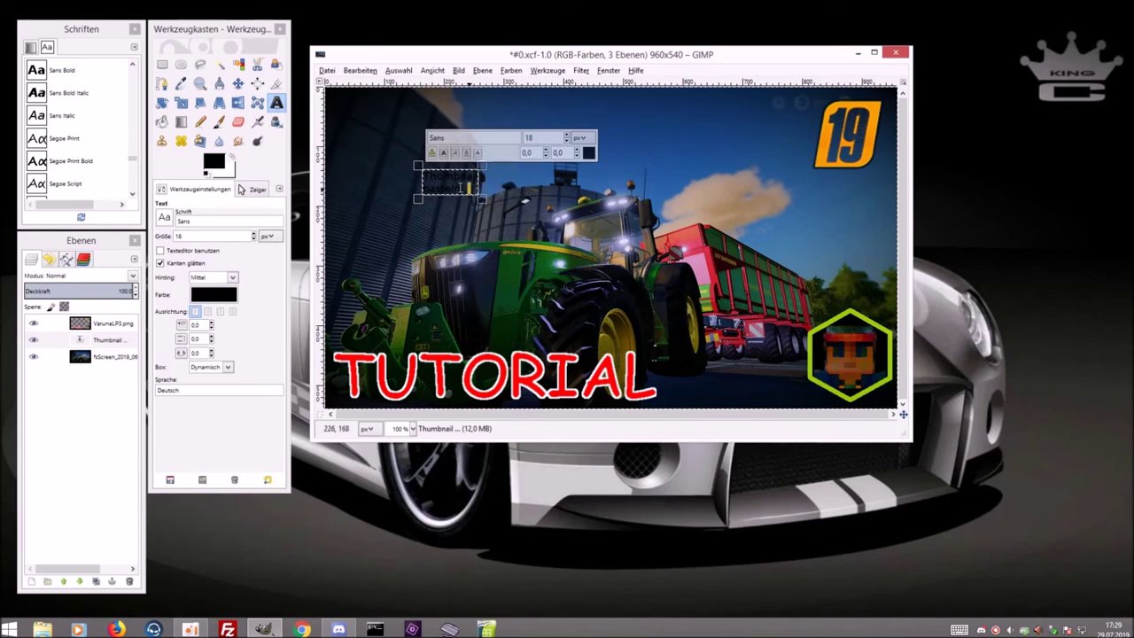
drag(474, 192, 421, 171)
triple_click(462, 139)
text(e)
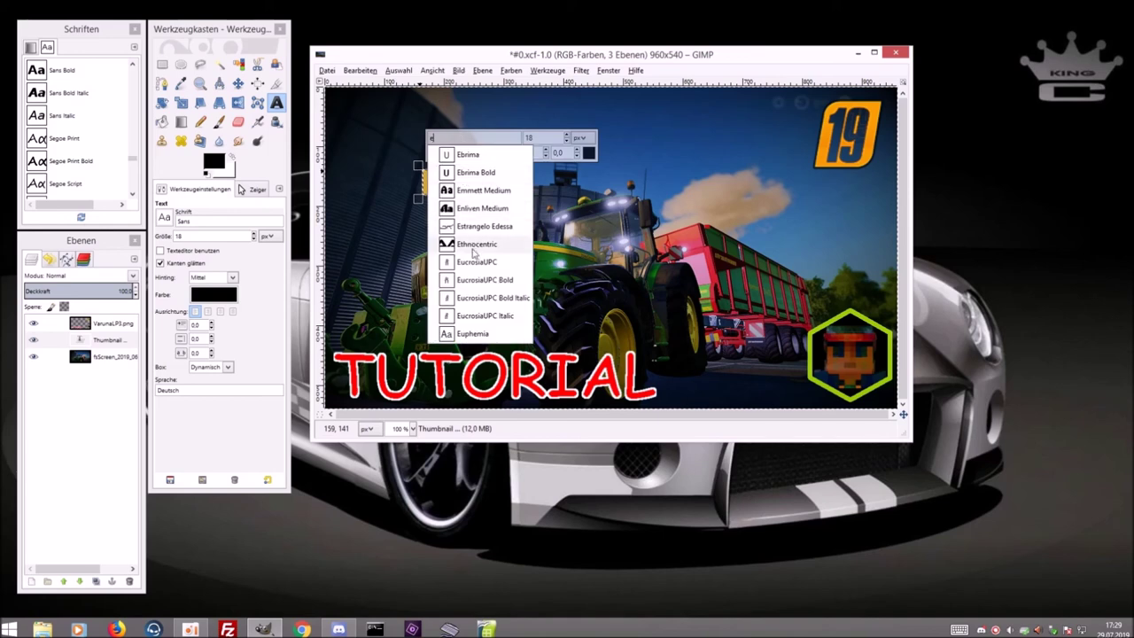
click(478, 241)
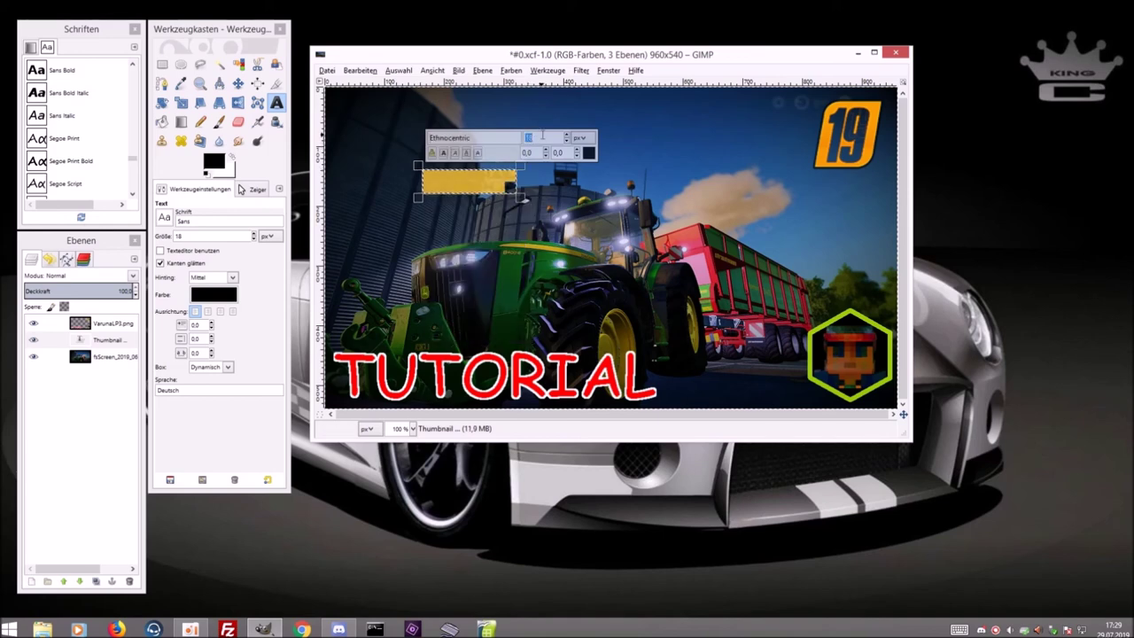
Make the title size 50 and pure red ff0000, then move it to the top-left corner
text(50)
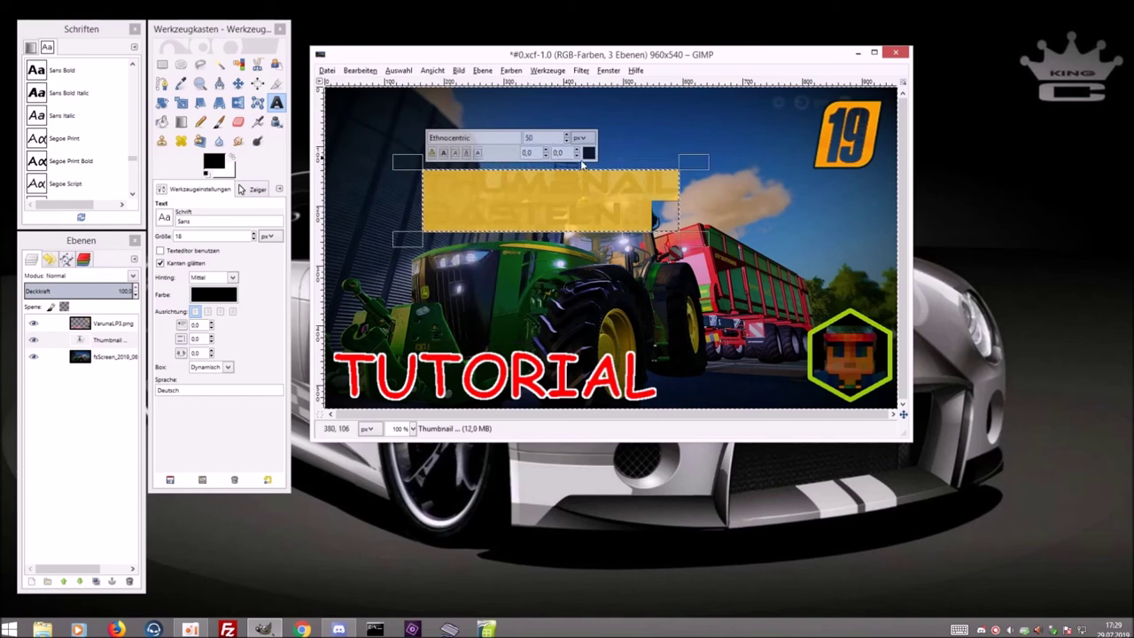
click(589, 154)
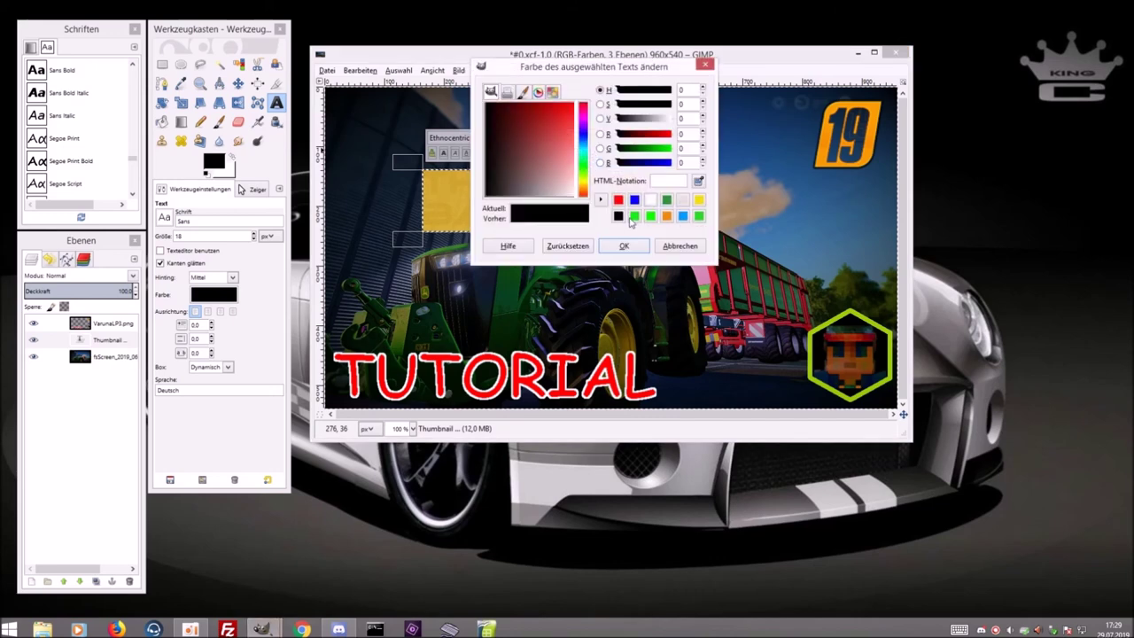
click(618, 200)
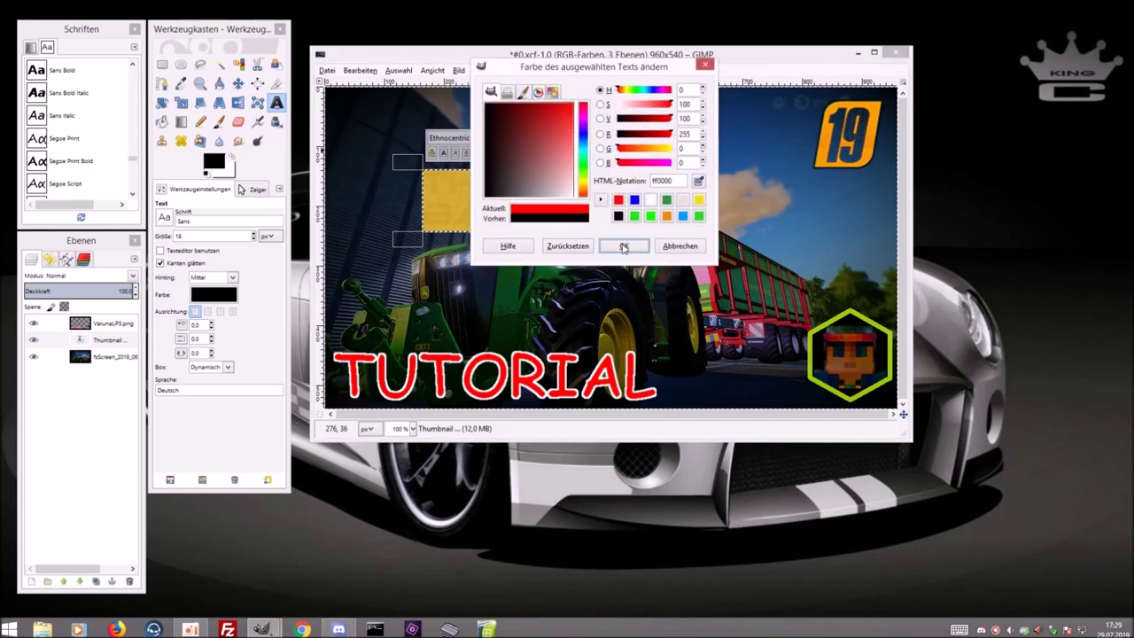
click(679, 246)
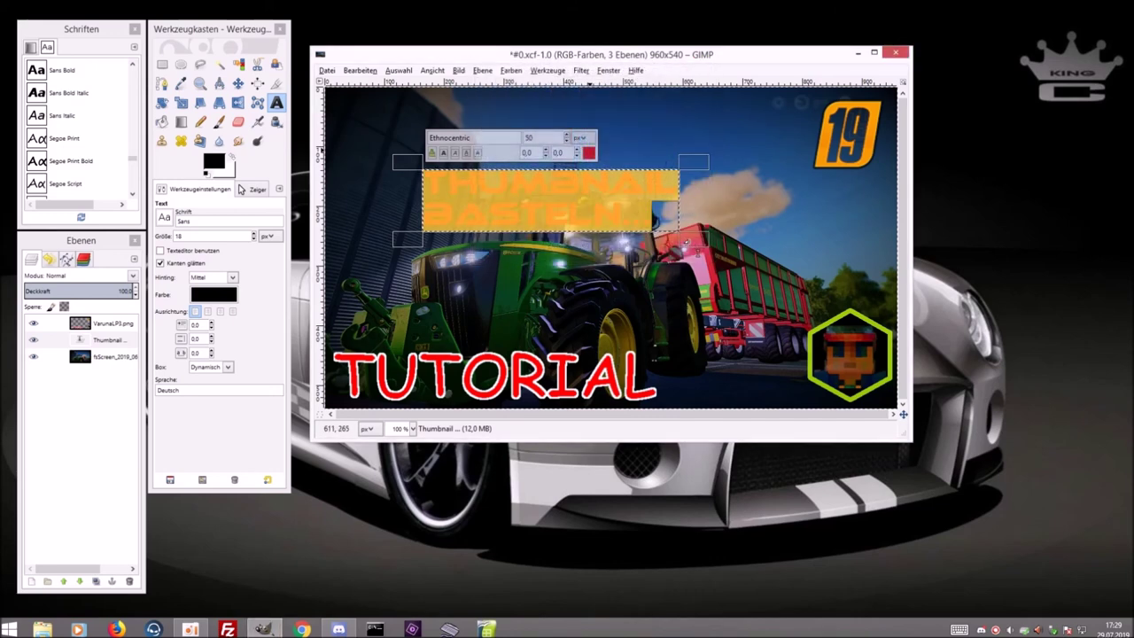
click(535, 215)
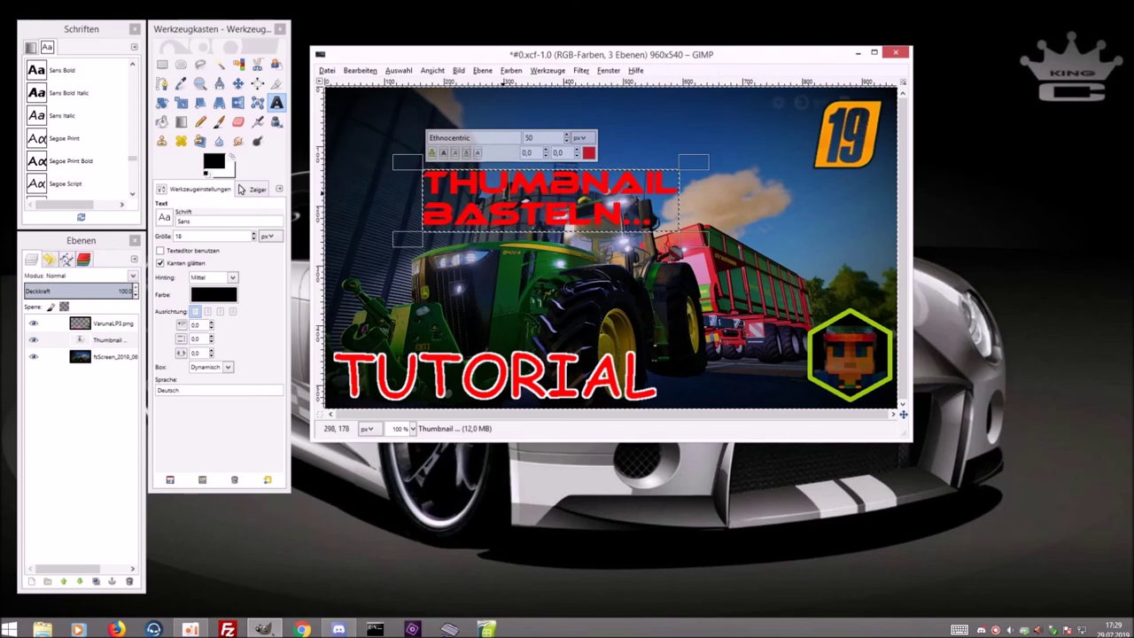
click(236, 85)
drag(465, 191, 375, 119)
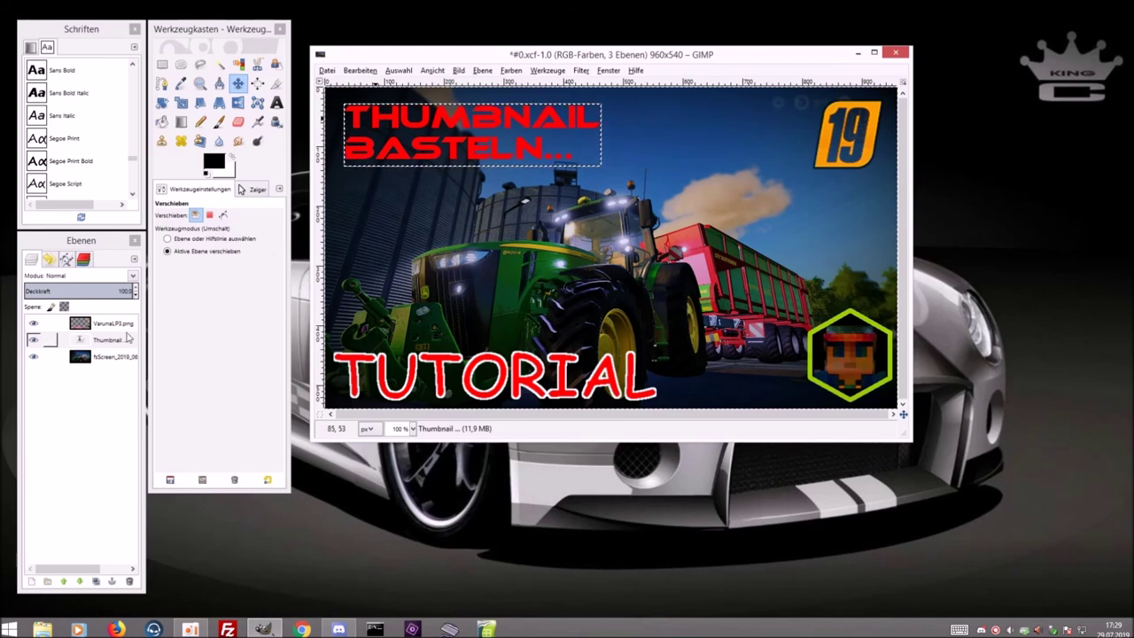
Outline the title letters with a 2 px stroke using Alpha to Selection and Stroke Selection
right_click(99, 339)
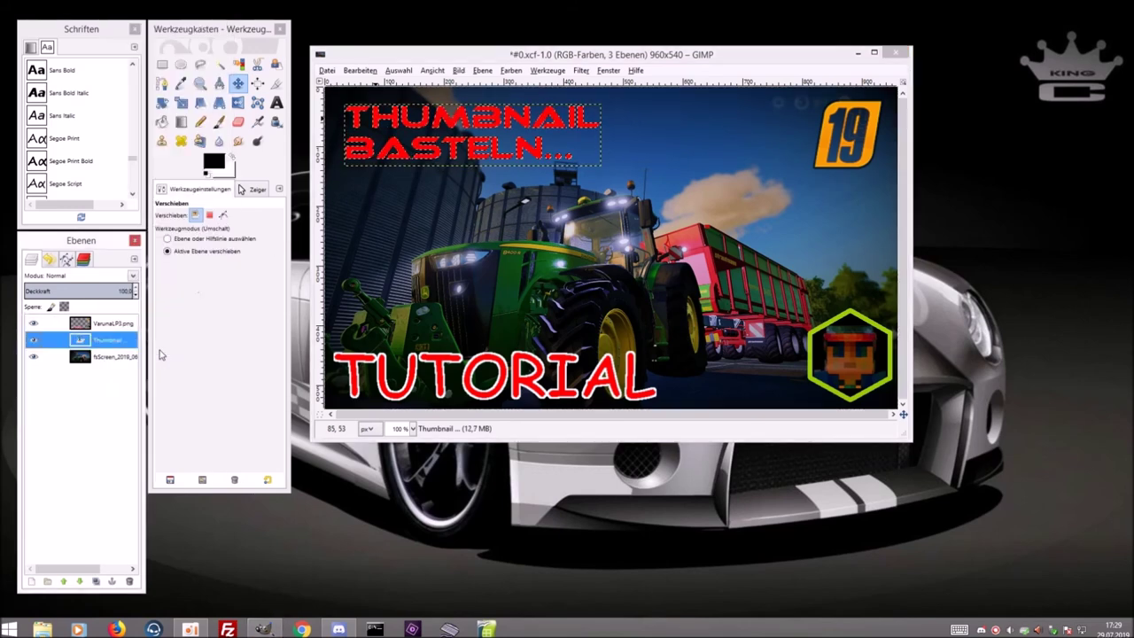
click(360, 70)
click(409, 282)
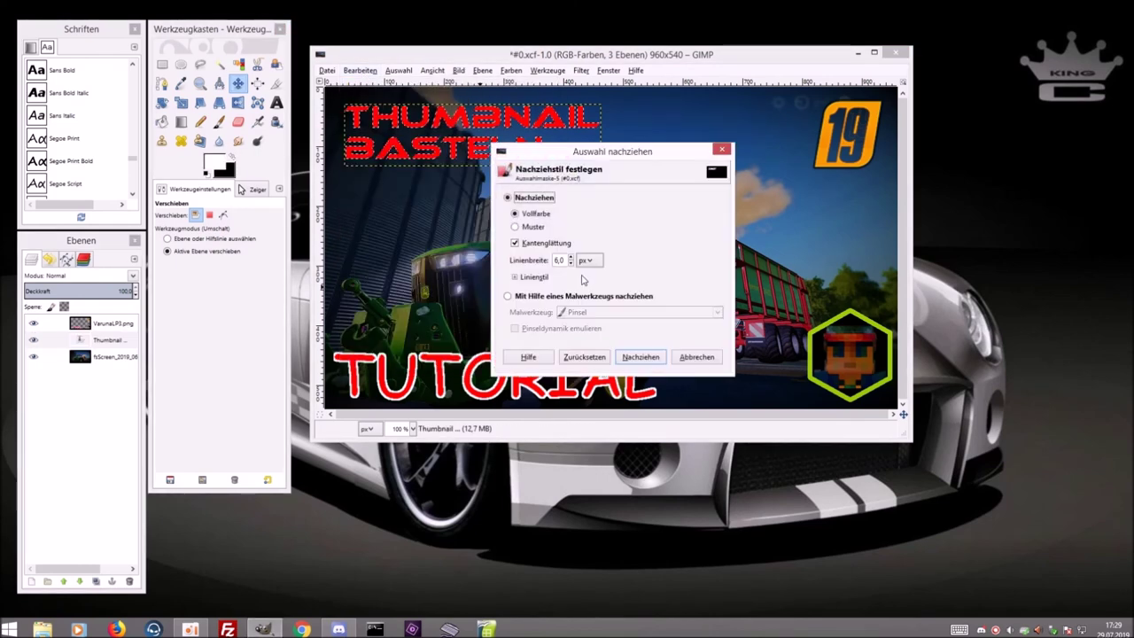
scroll(571, 262, down, 4)
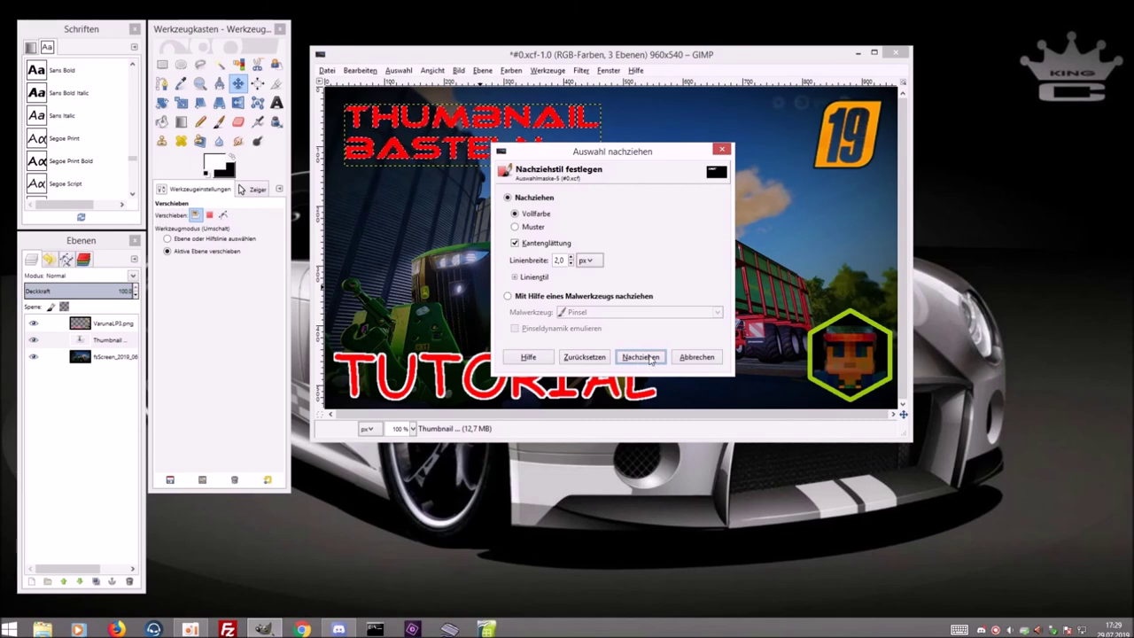
click(652, 358)
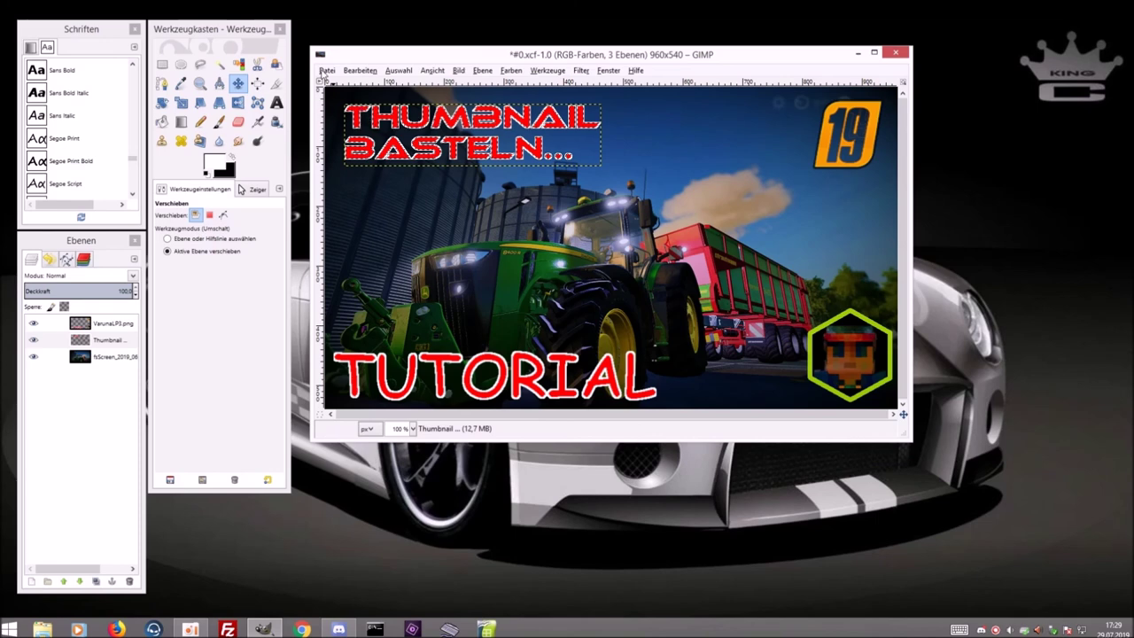
click(325, 71)
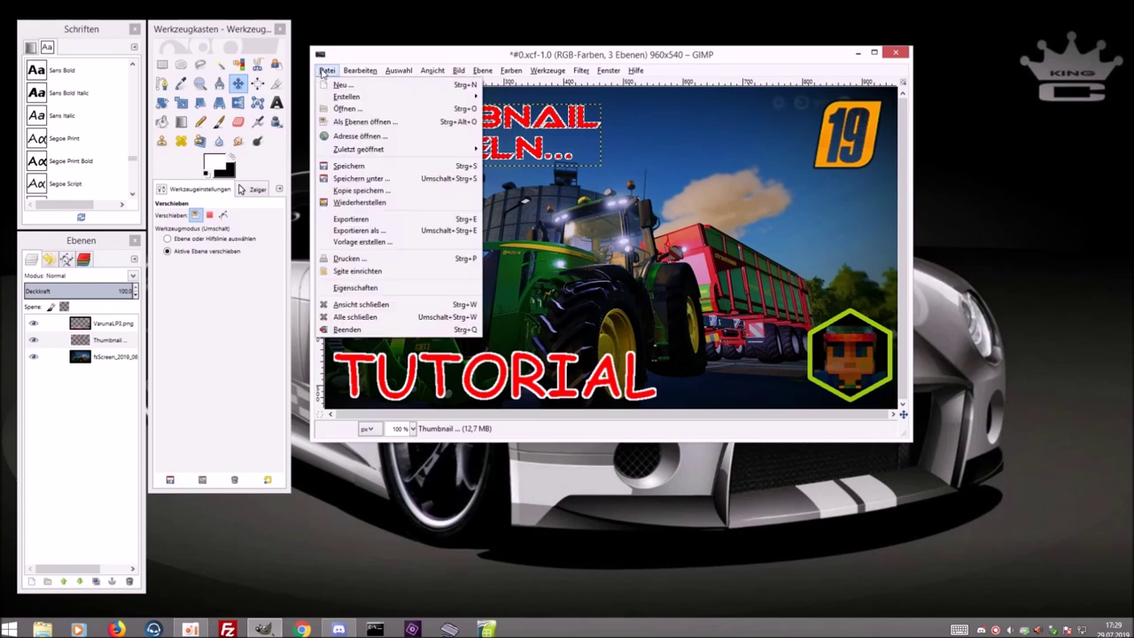
Export the thumbnail as '#2 Thumbnail erstellen.png' into the #1 LS19 Tutorial folder
click(378, 220)
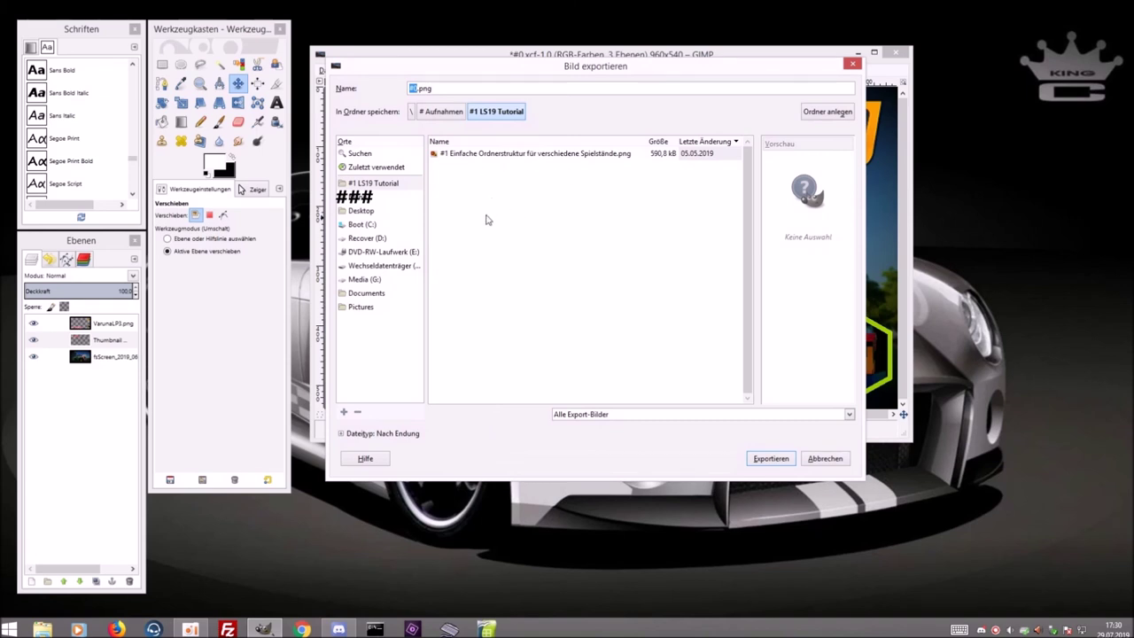
click(473, 158)
click(419, 88)
key(BackSpace)
key(ctrl+shift+Right)
key(ctrl+shift+Right)
key(ctrl+shift+Right)
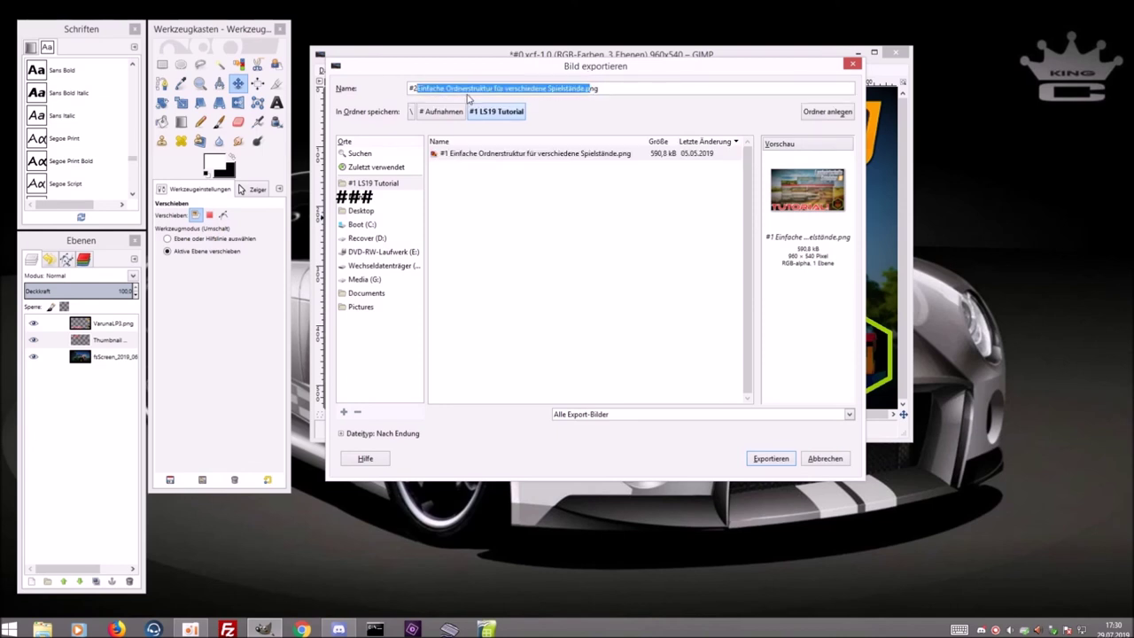
key(BackSpace)
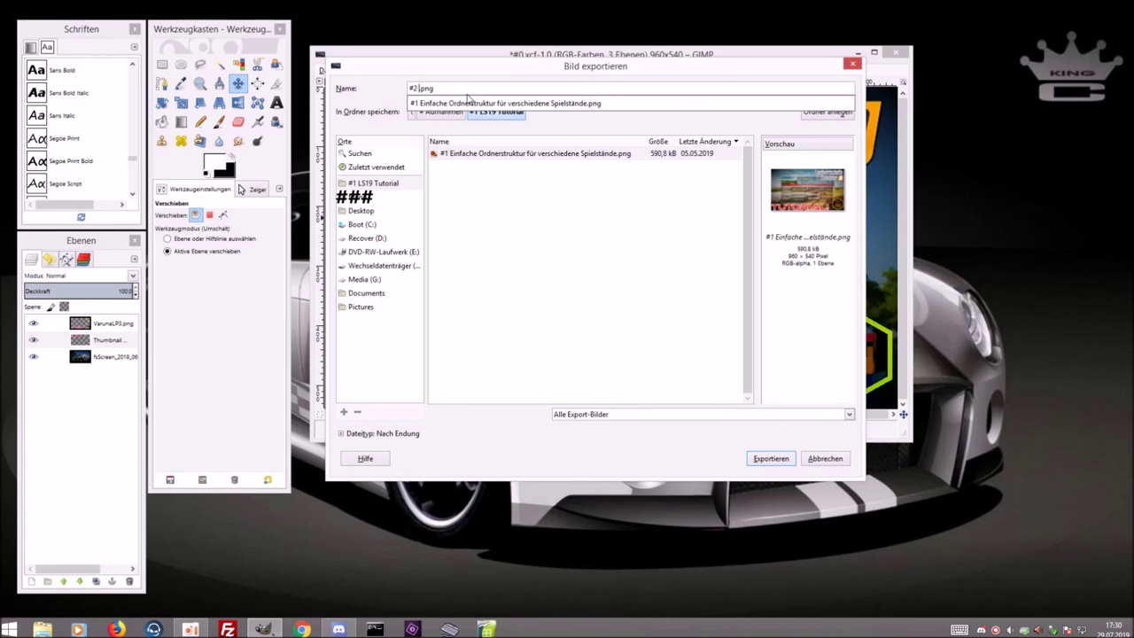
text(Thumbnail )
text(erstellen)
click(777, 467)
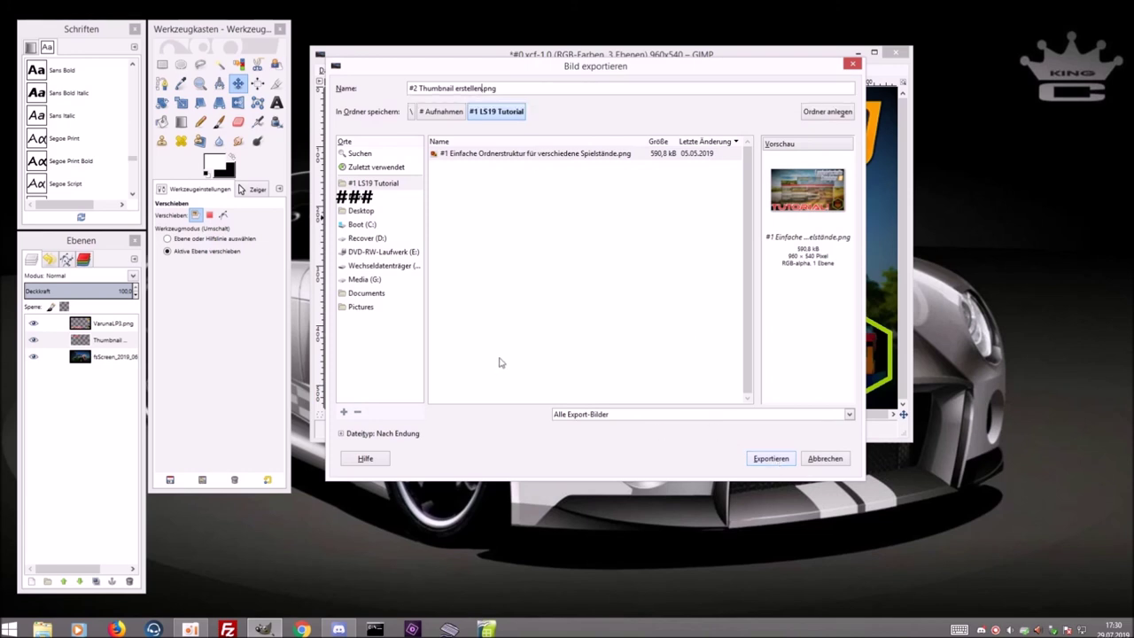
click(768, 459)
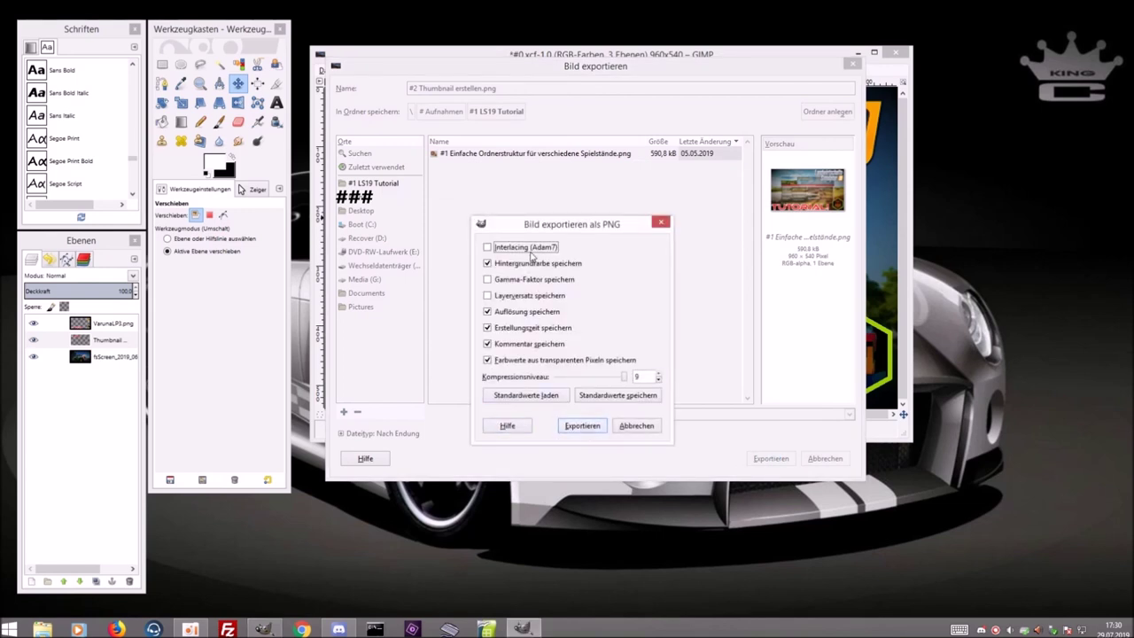
click(582, 426)
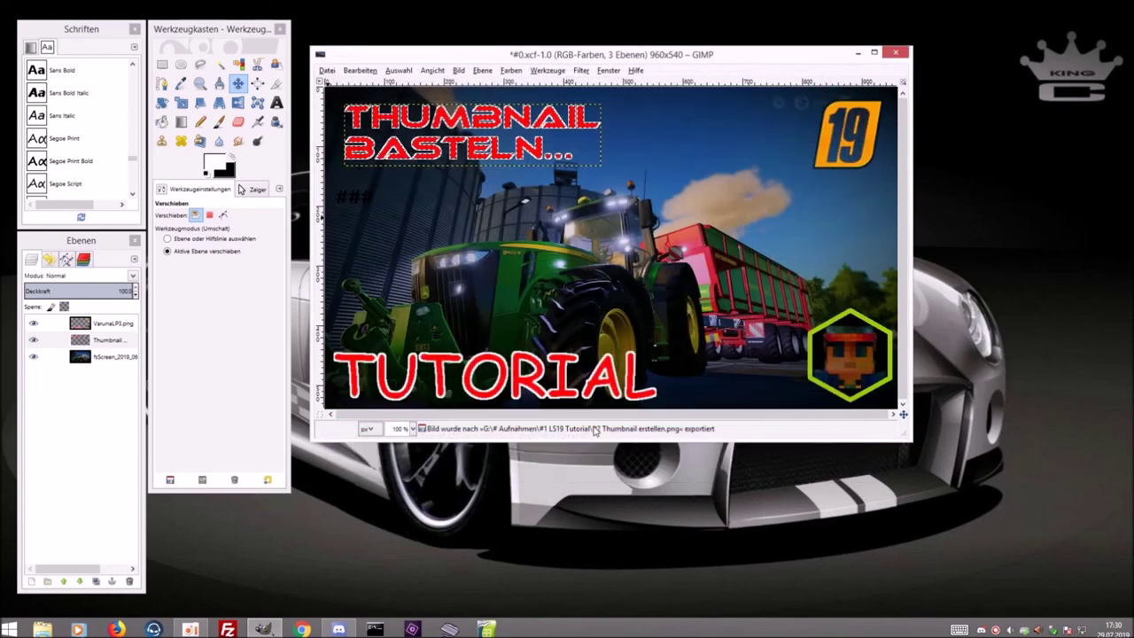
Save changes to #0.xcf when closing the image, then quit GIMP
click(895, 54)
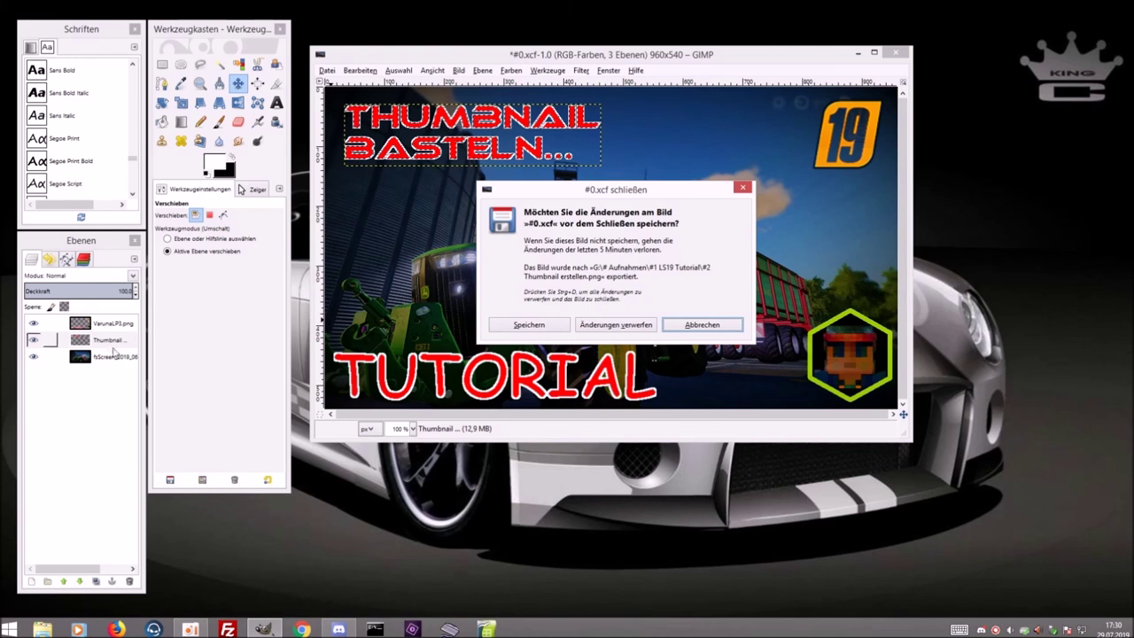
click(113, 339)
click(111, 356)
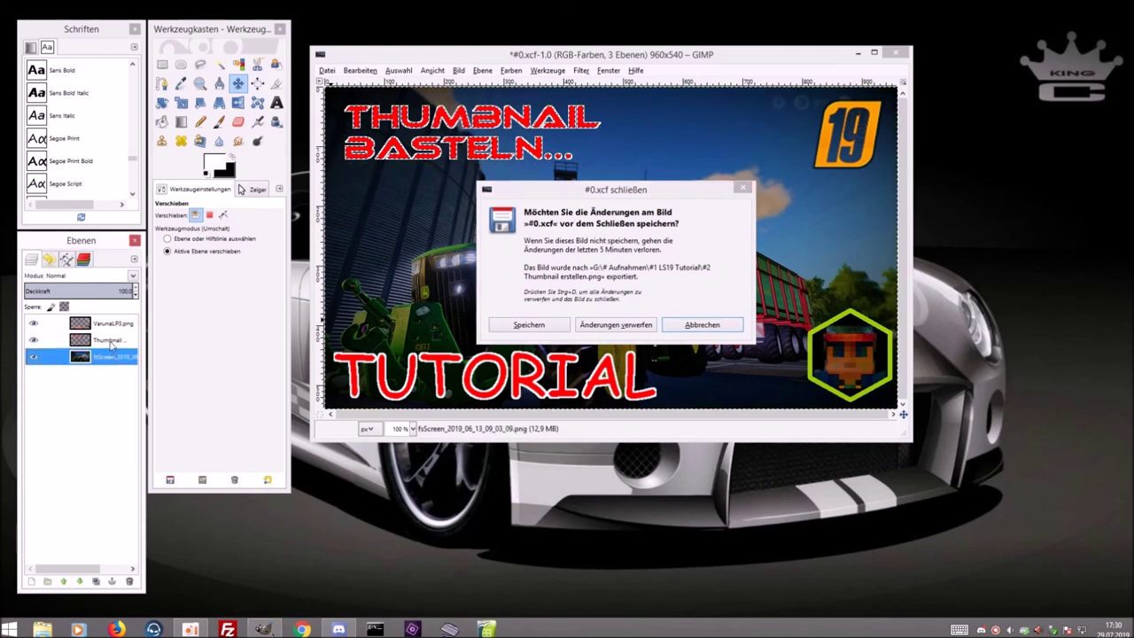
click(113, 327)
click(112, 355)
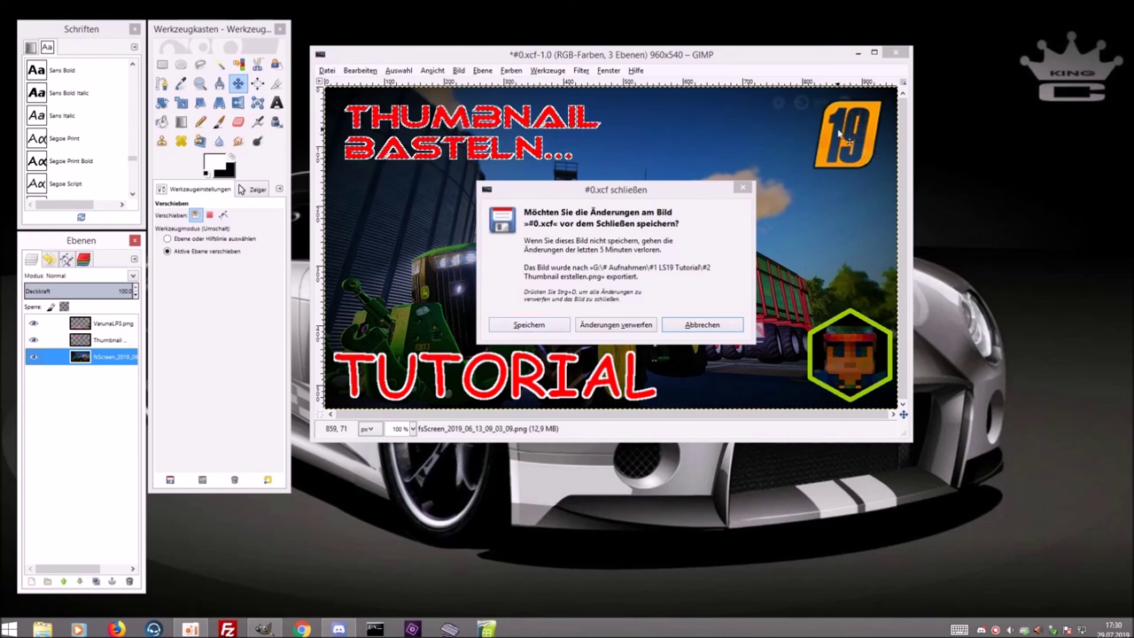
click(536, 326)
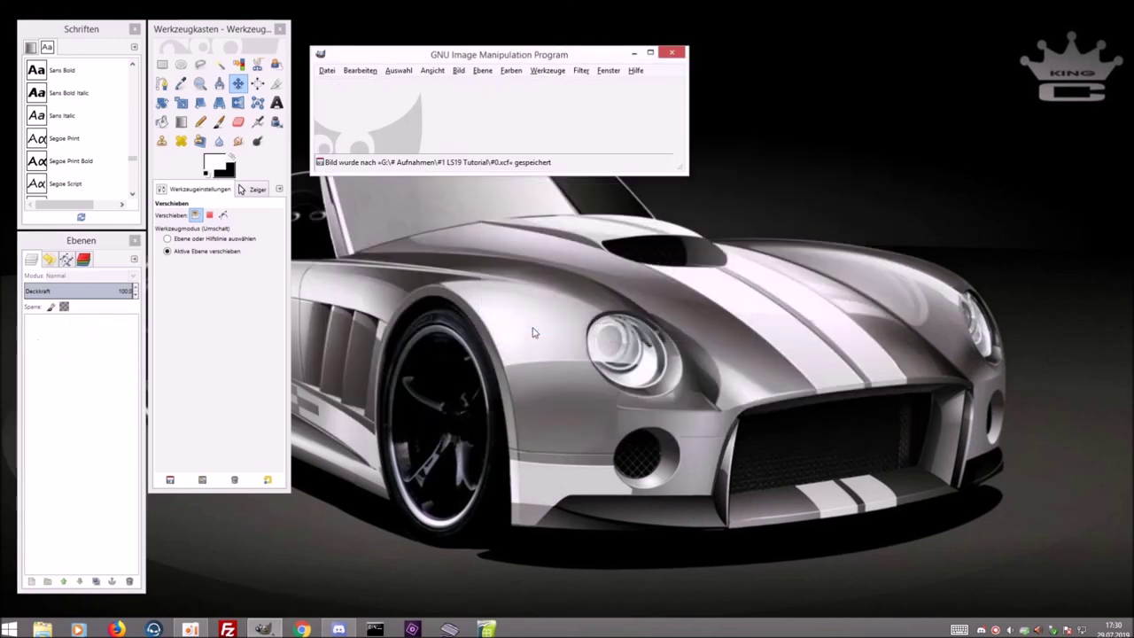
click(675, 53)
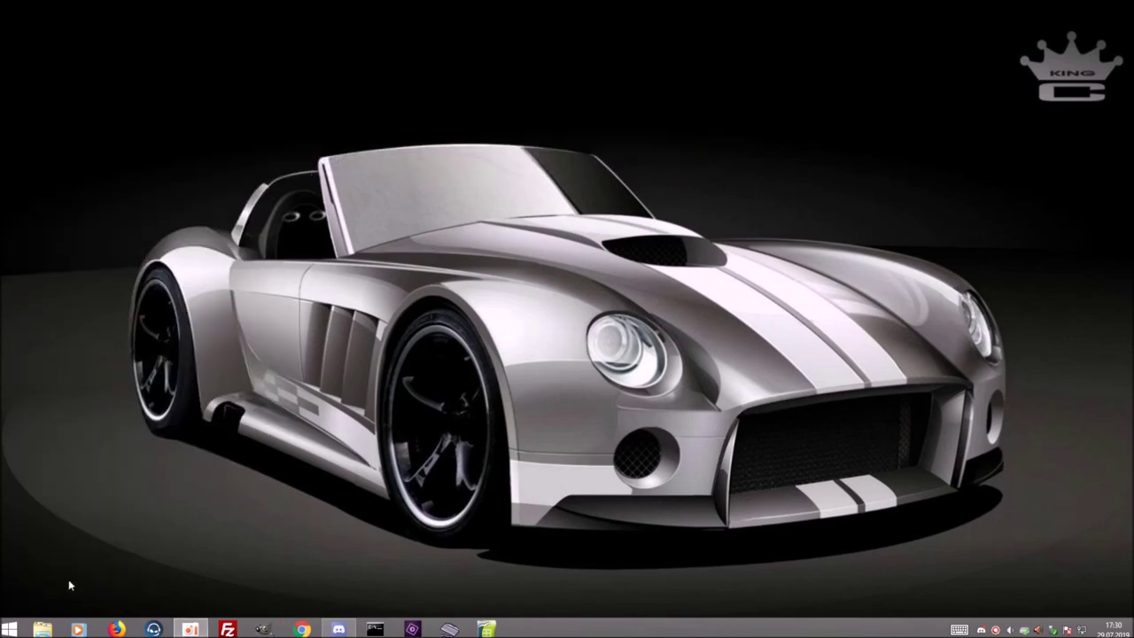
click(44, 629)
View '#2 Thumbnail erstellen.png' full-size in Photo Viewer, then close it
double_click(275, 155)
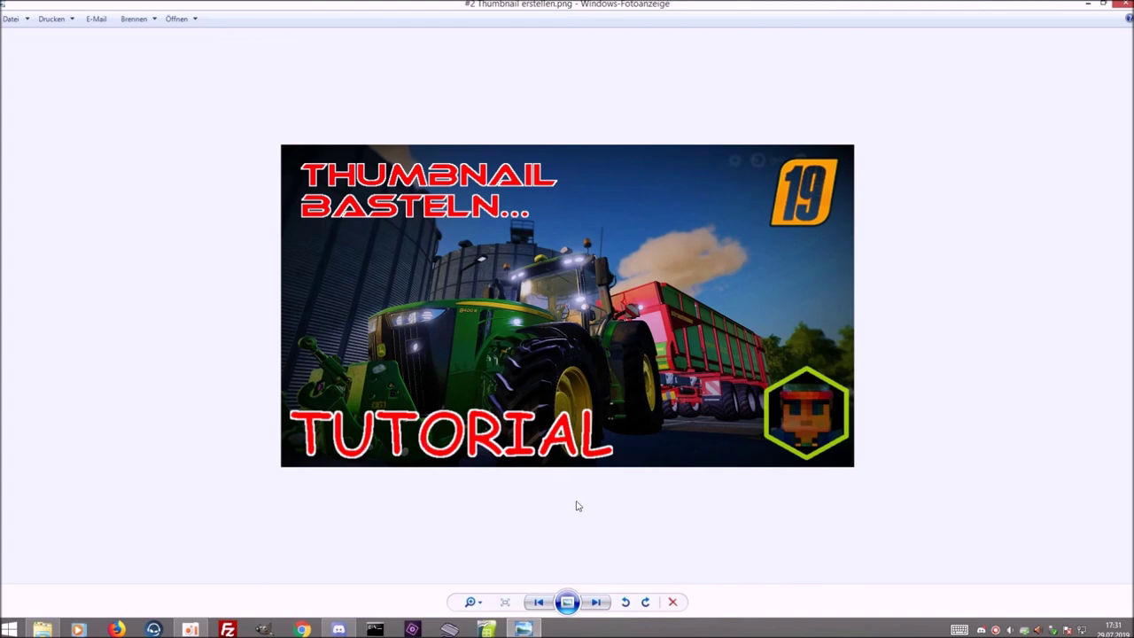
click(1123, 5)
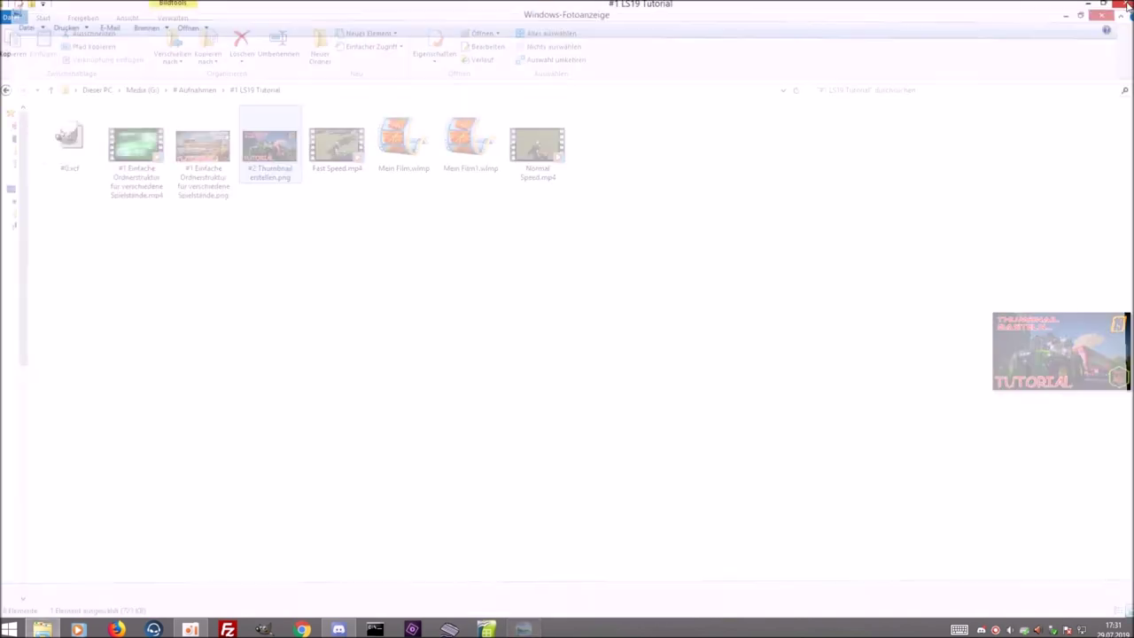
click(332, 302)
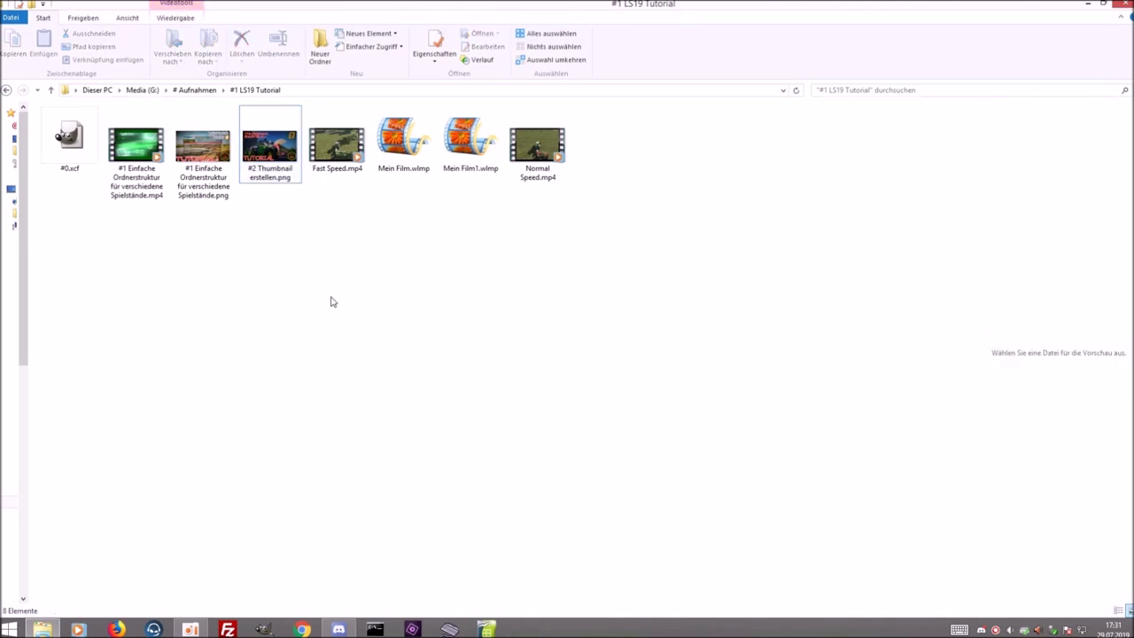